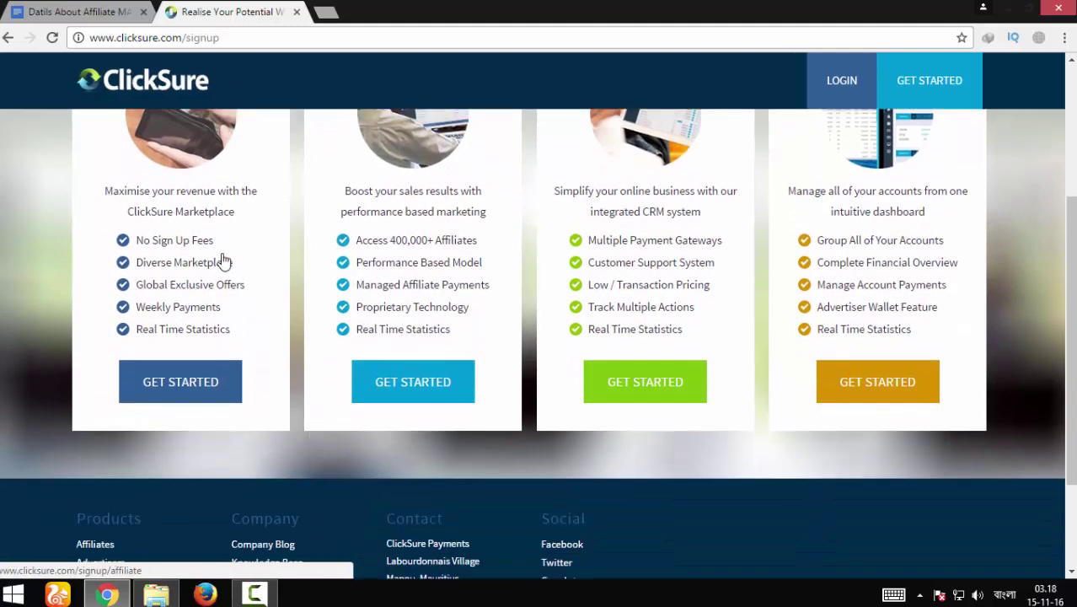
# - Start the affiliate signup and enter the account username
pyautogui.click(197, 383)
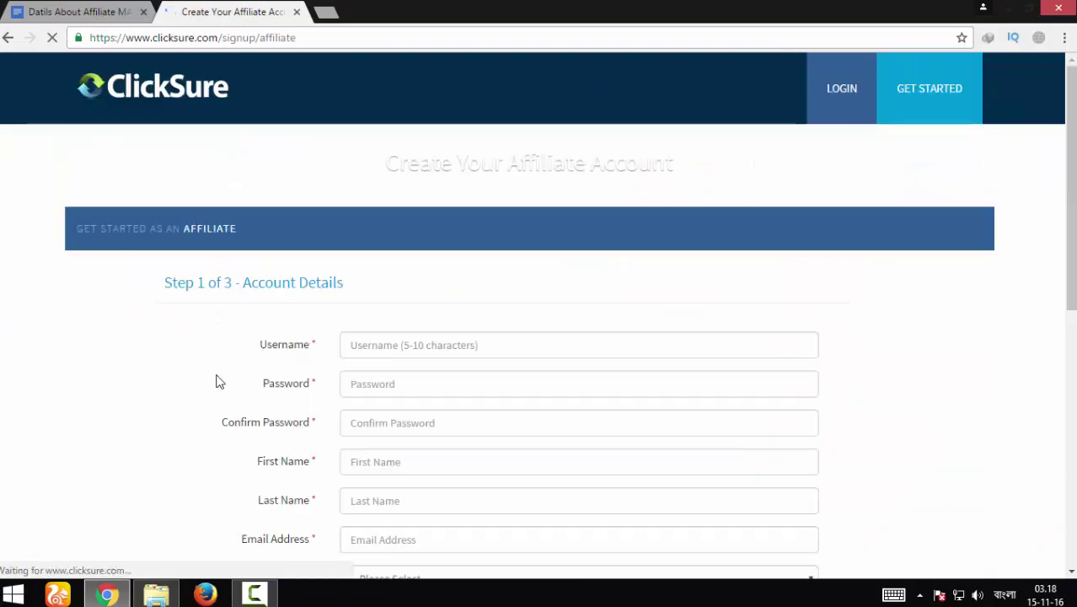
pyautogui.scroll(-4, 456, 341)
pyautogui.scroll(3, 430, 349)
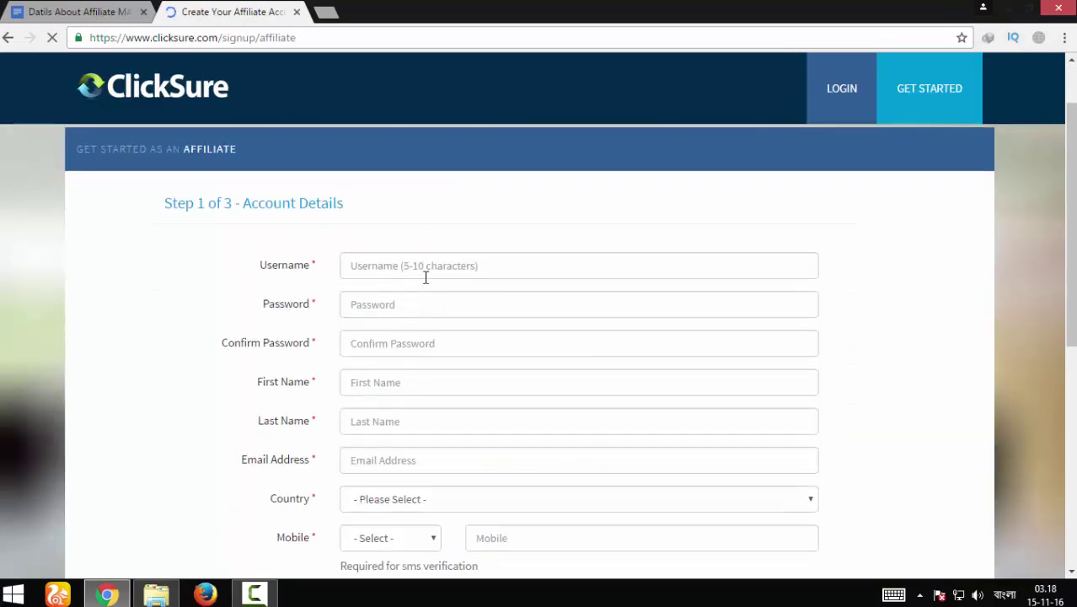
pyautogui.click(426, 266)
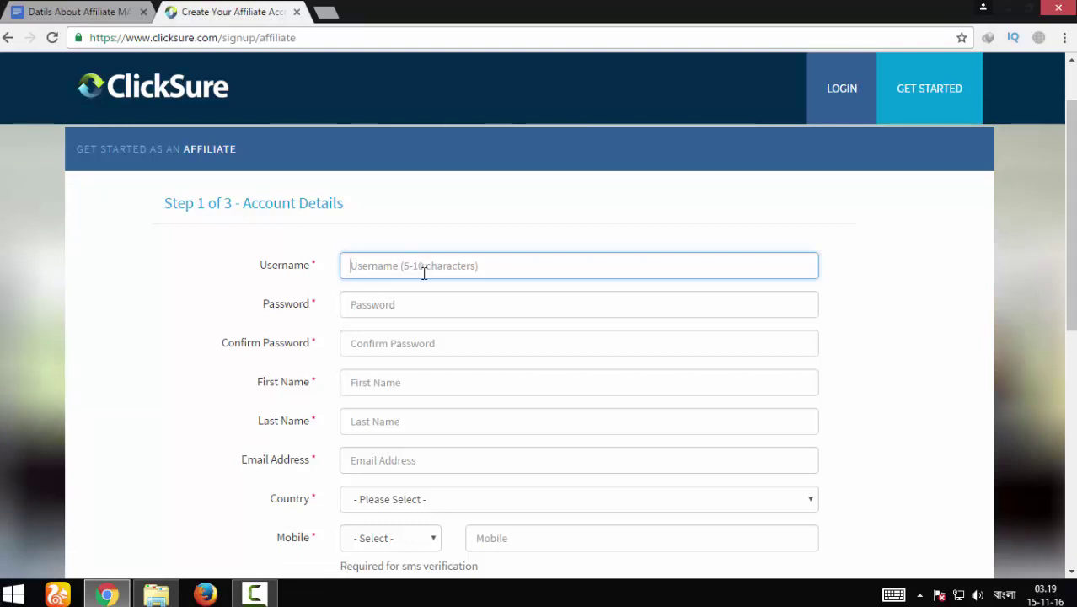
pyautogui.write('m606')
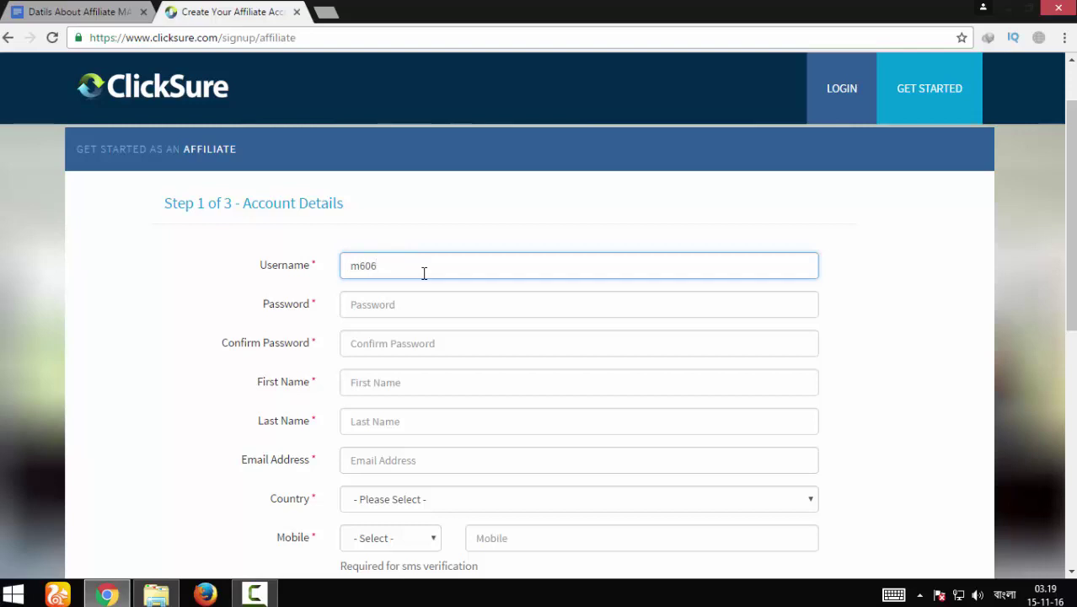
pyautogui.write('d')
# - Enter the account password and type it again to confirm
pyautogui.click(388, 301)
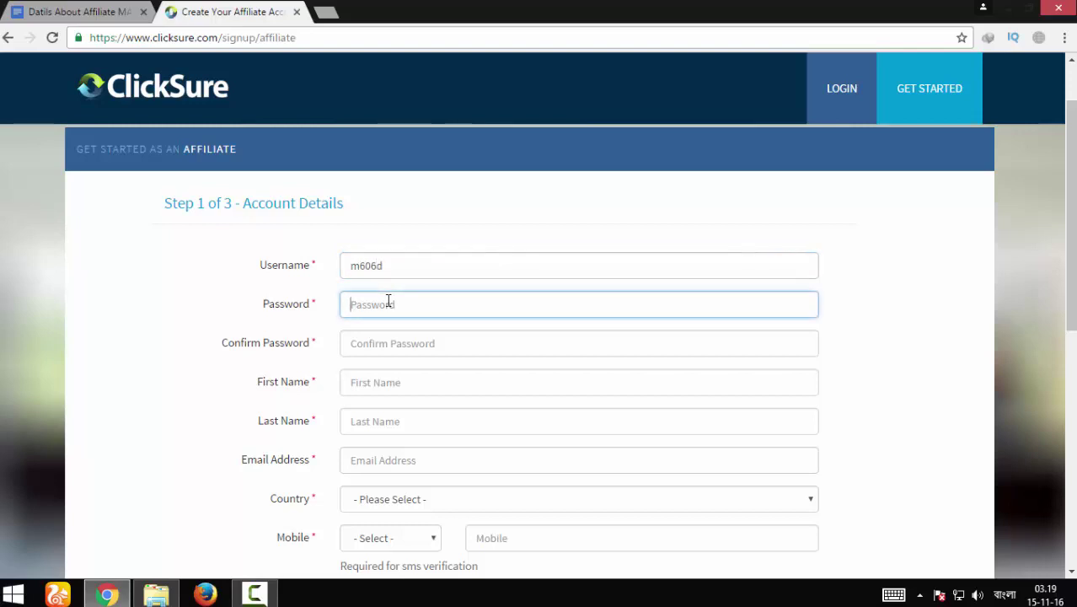
pyautogui.press('BackSpace')
pyautogui.press('Tab')
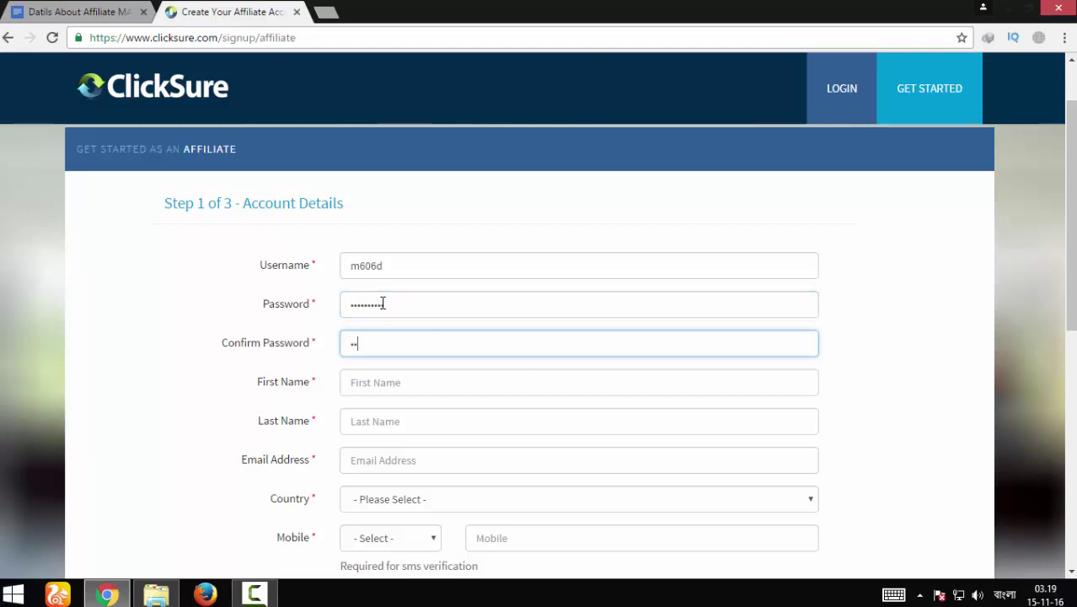
# - Fill in first and last name, country Bangladesh via saved suggestion, and the e-mail address
pyautogui.press('Tab')
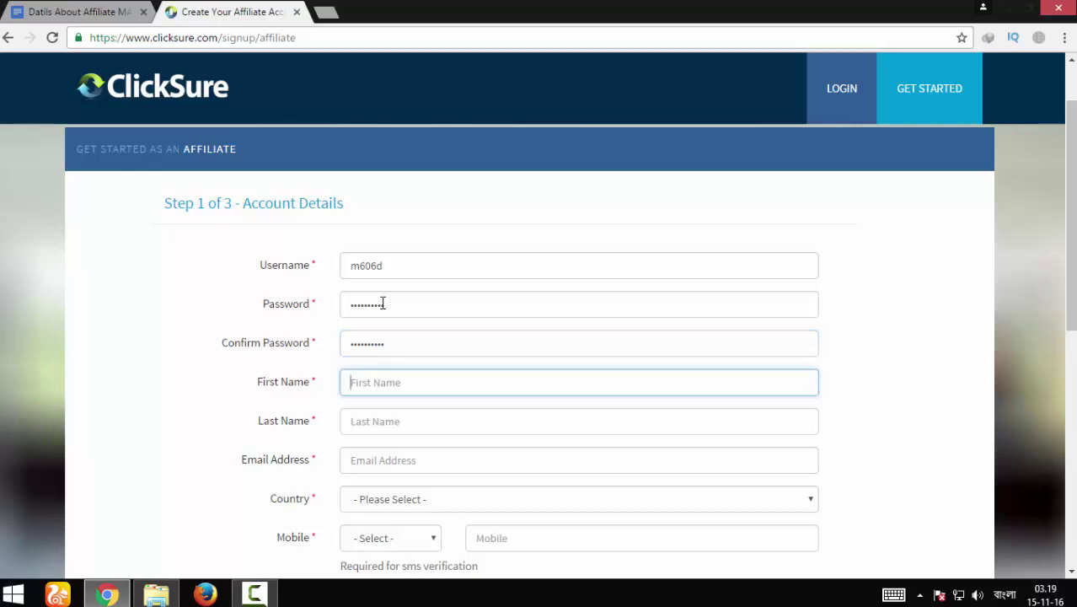
pyautogui.write('MD')
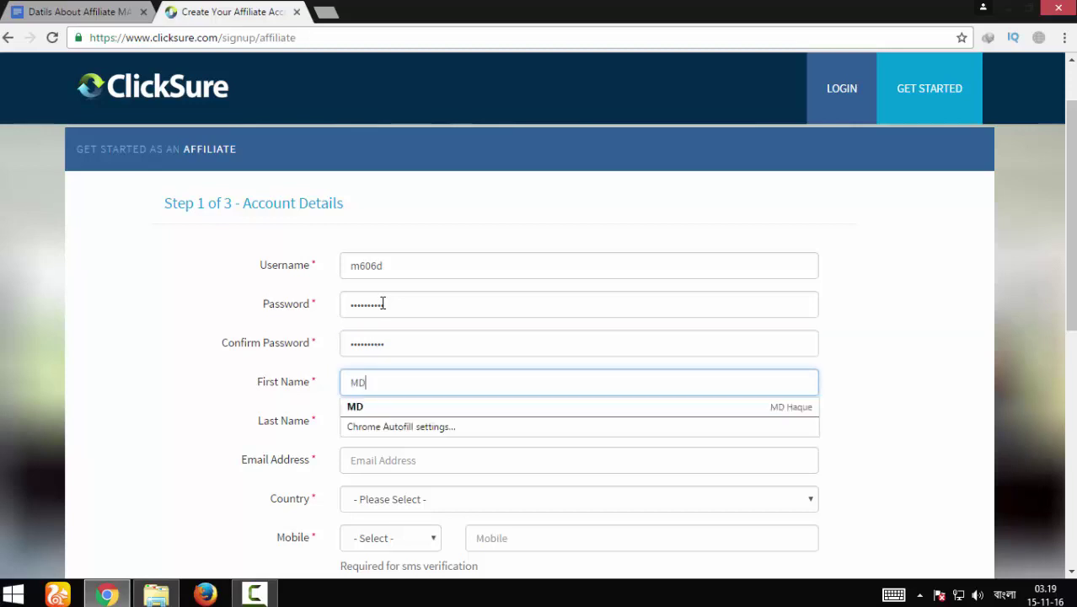
pyautogui.press('Tab')
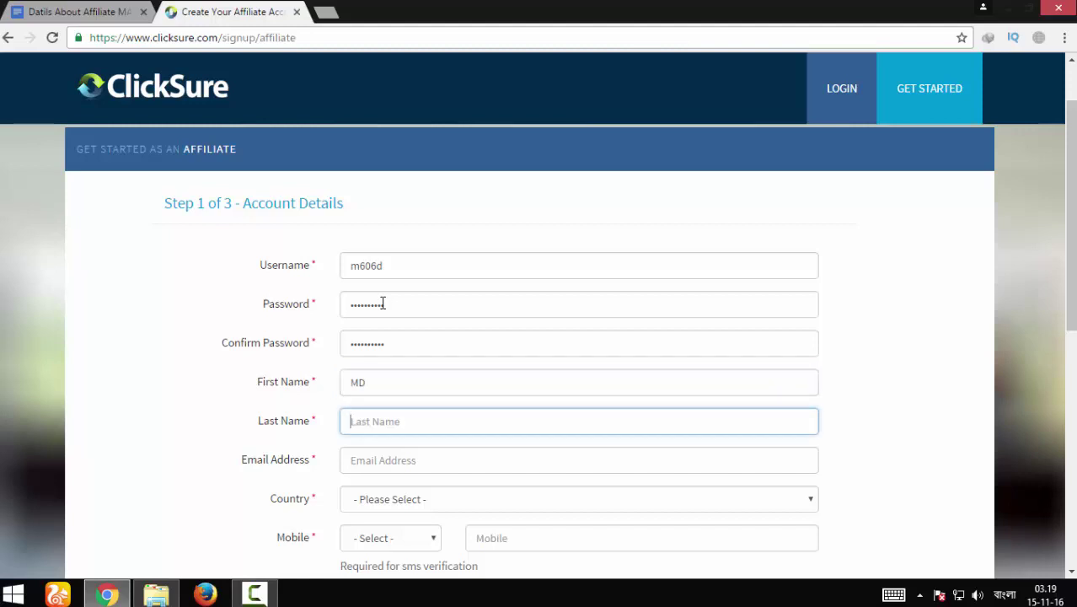
pyautogui.write('H')
pyautogui.press('Down')
pyautogui.press('Return')
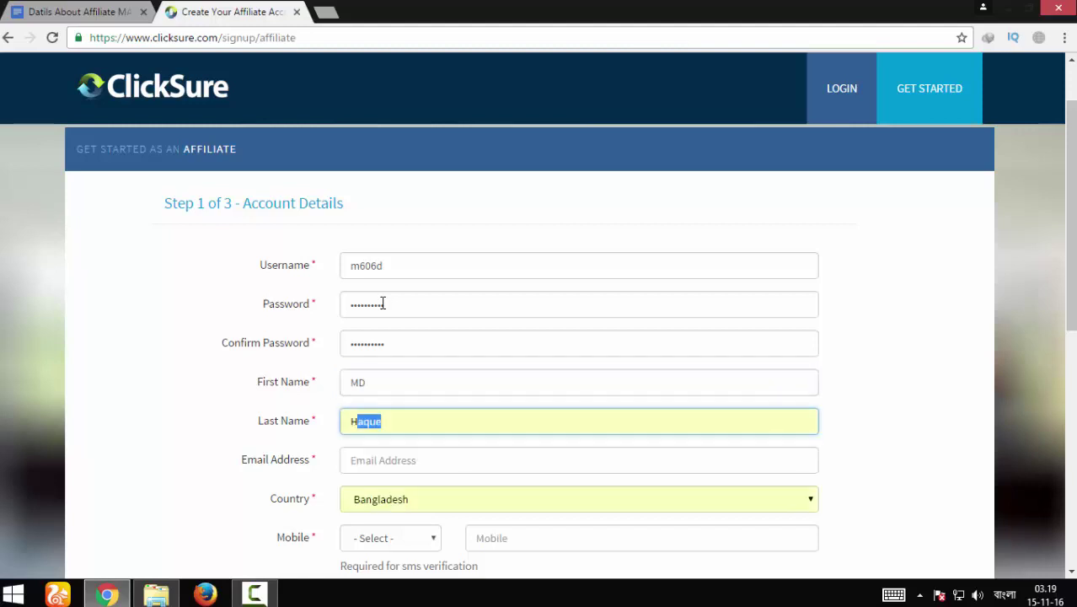
pyautogui.press('Tab')
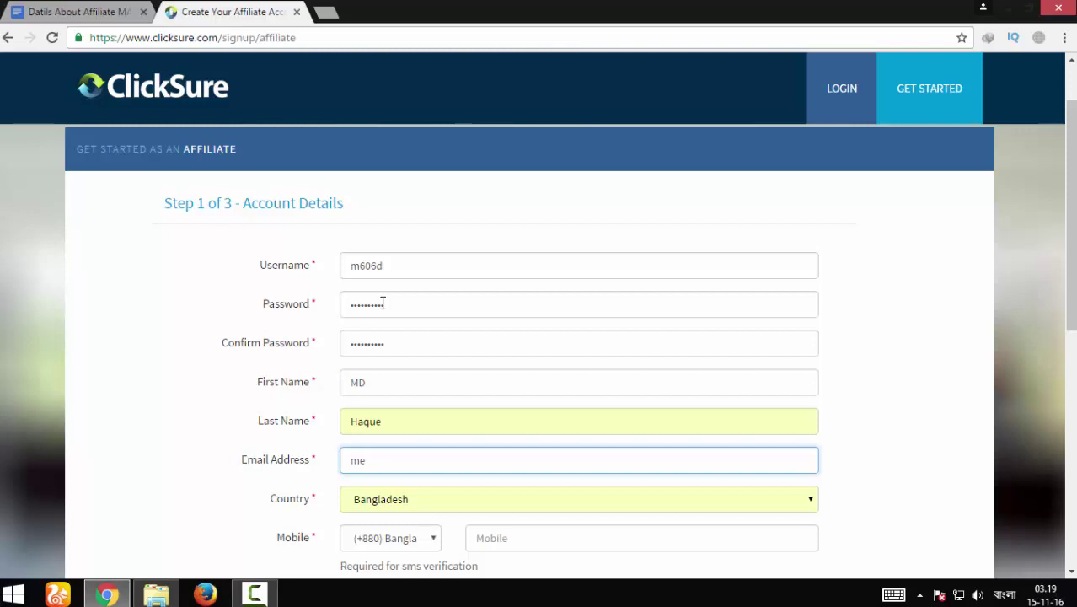
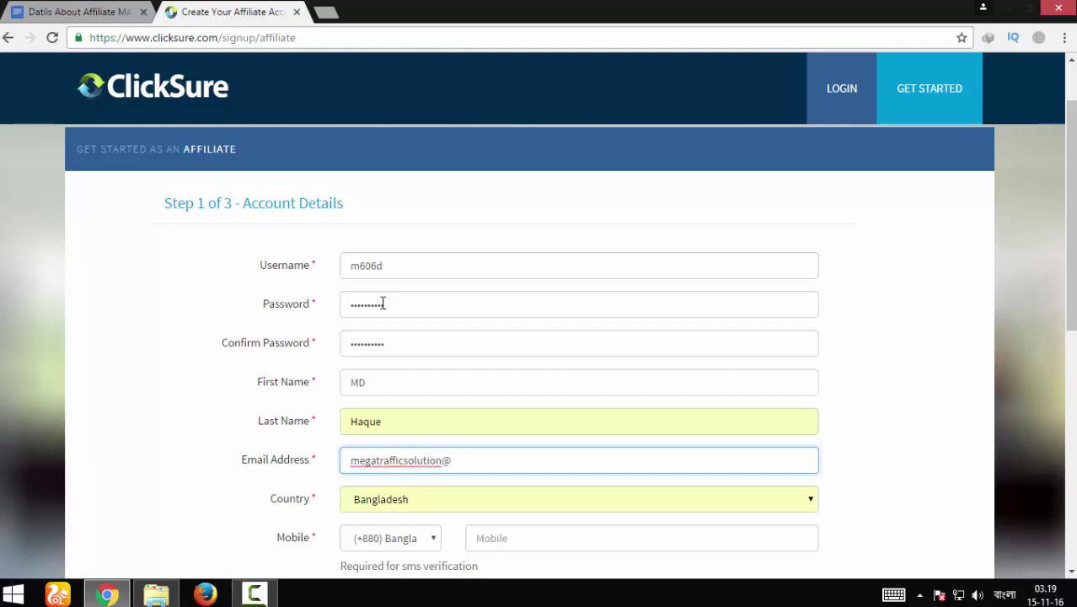
pyautogui.press('Tab')
# - Enter the mobile phone number
pyautogui.scroll(-1, 414, 308)
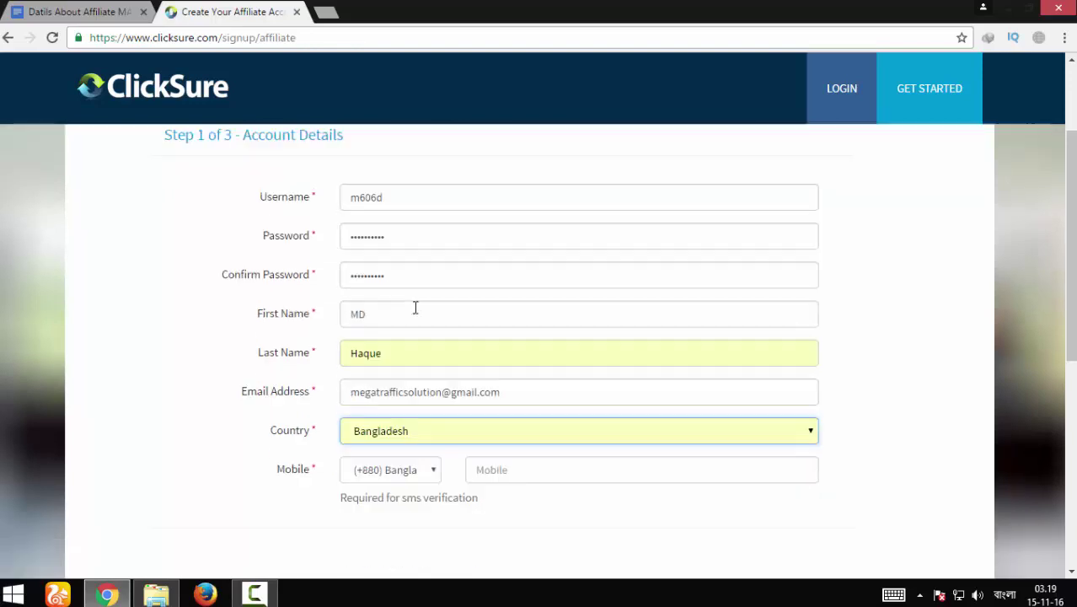
pyautogui.scroll(-1, 414, 308)
pyautogui.click(592, 379)
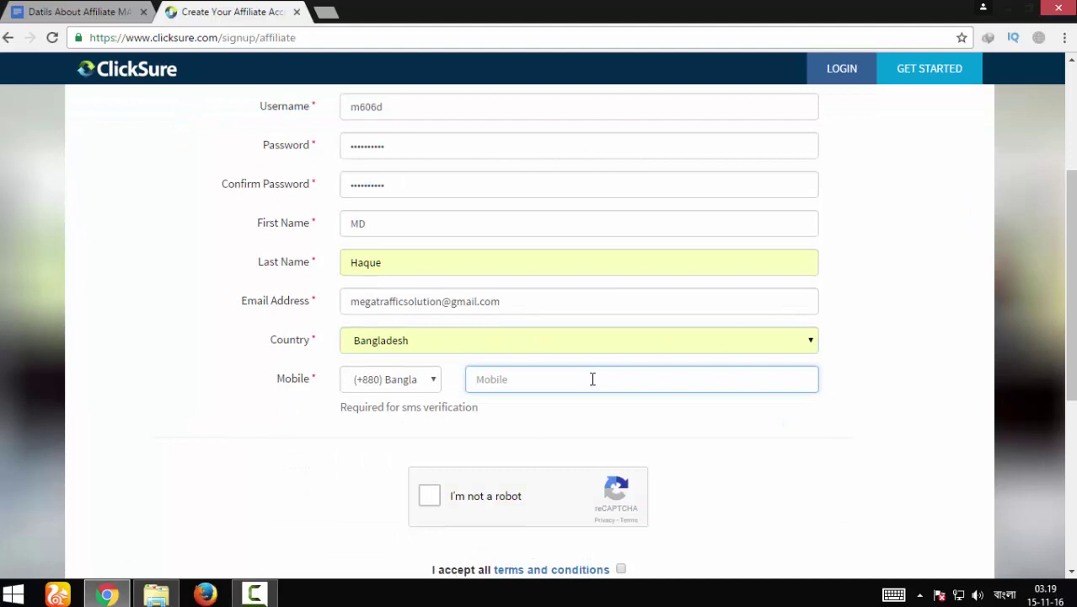
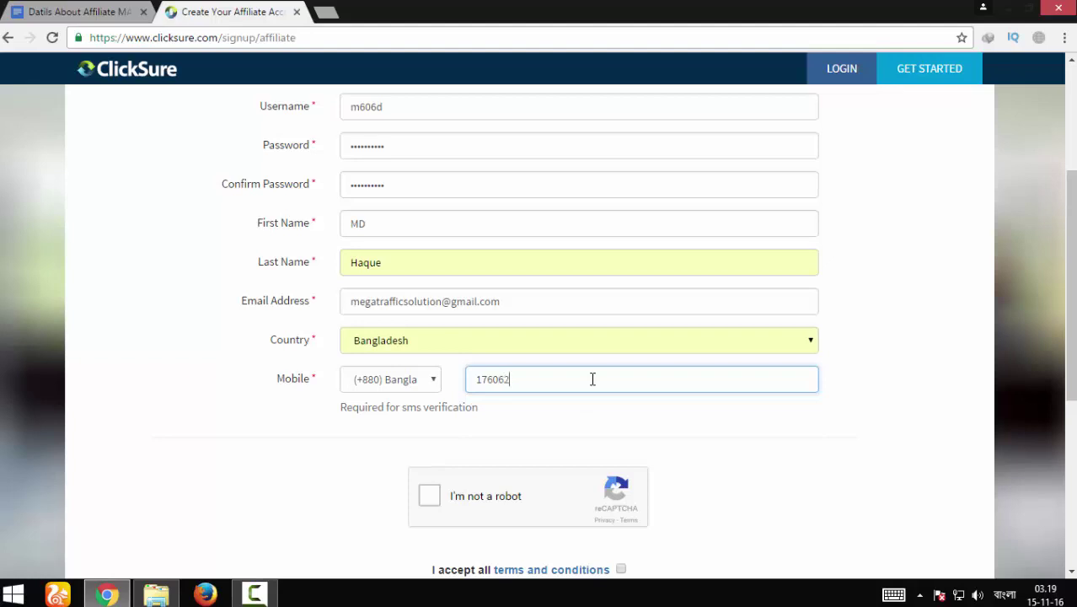
# - Pass the not-a-robot check by selecting the store front images in two rounds
pyautogui.click(426, 502)
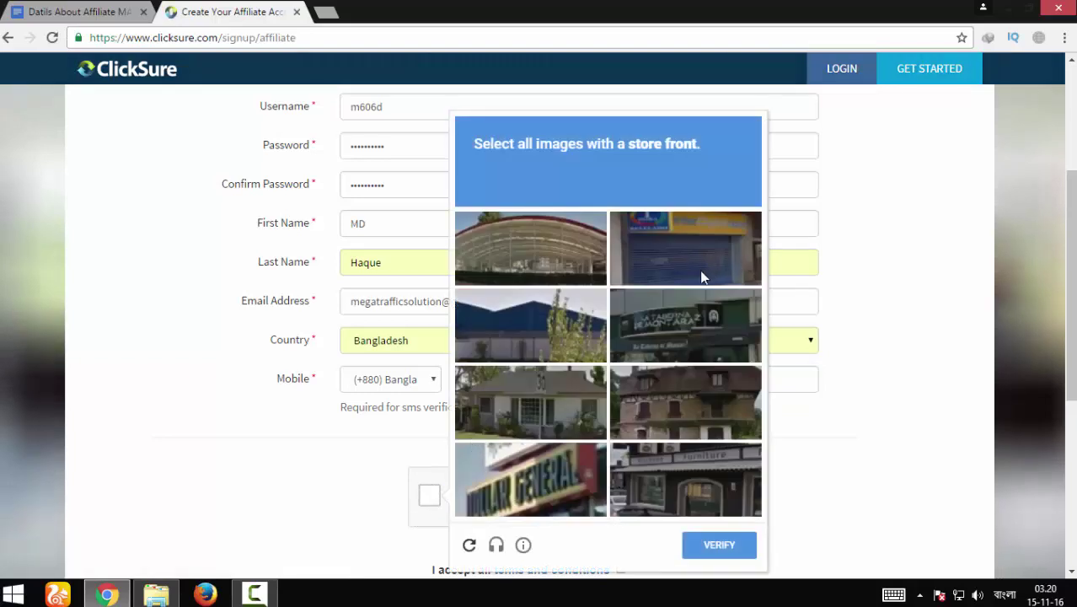
pyautogui.click(668, 460)
pyautogui.click(547, 409)
pyautogui.click(548, 495)
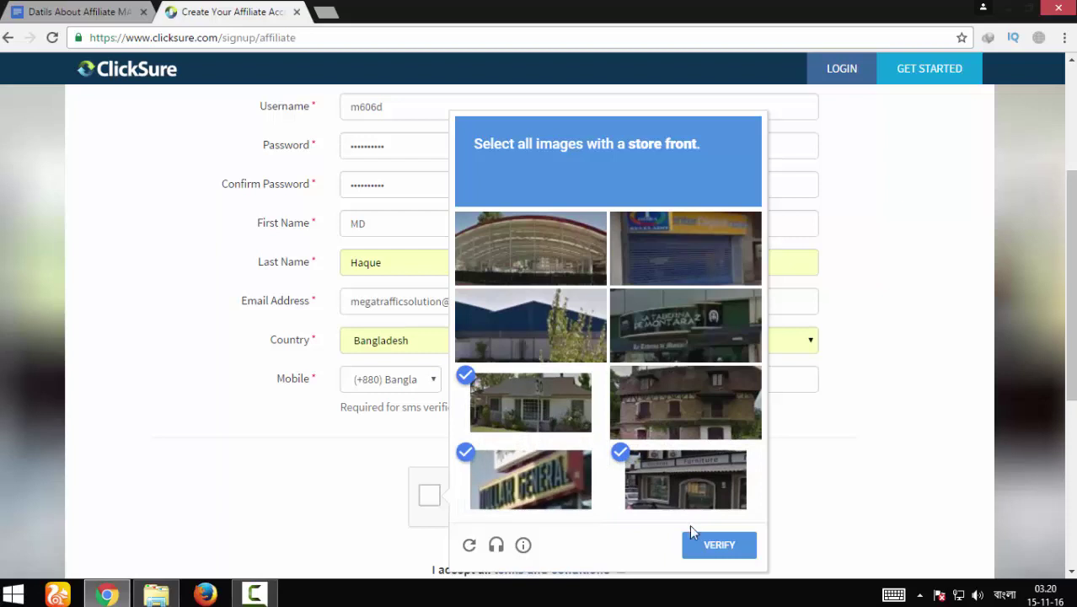
pyautogui.click(700, 544)
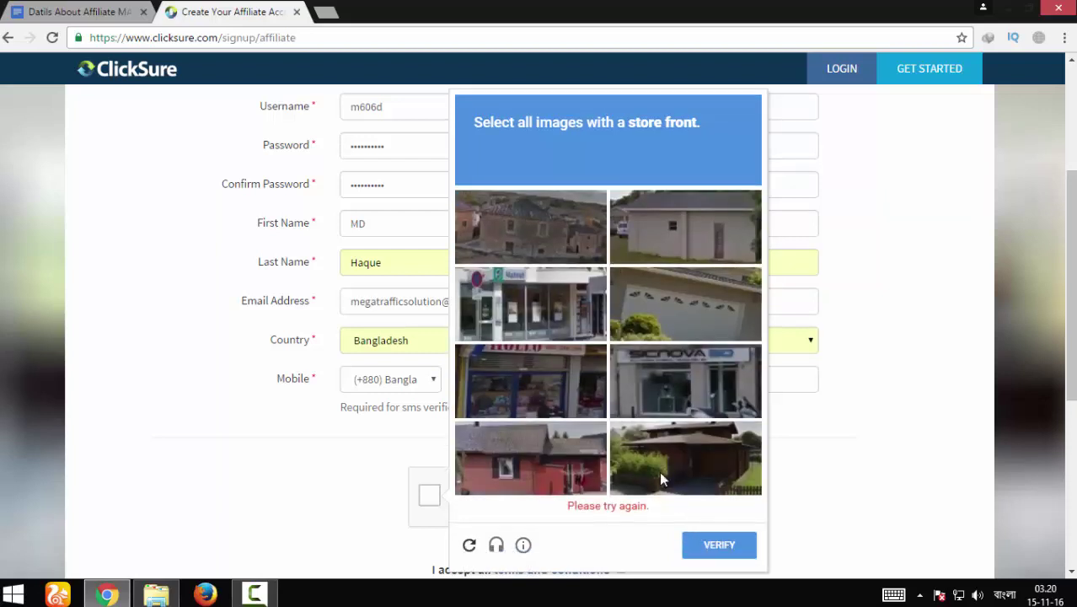
pyautogui.click(553, 313)
pyautogui.click(548, 388)
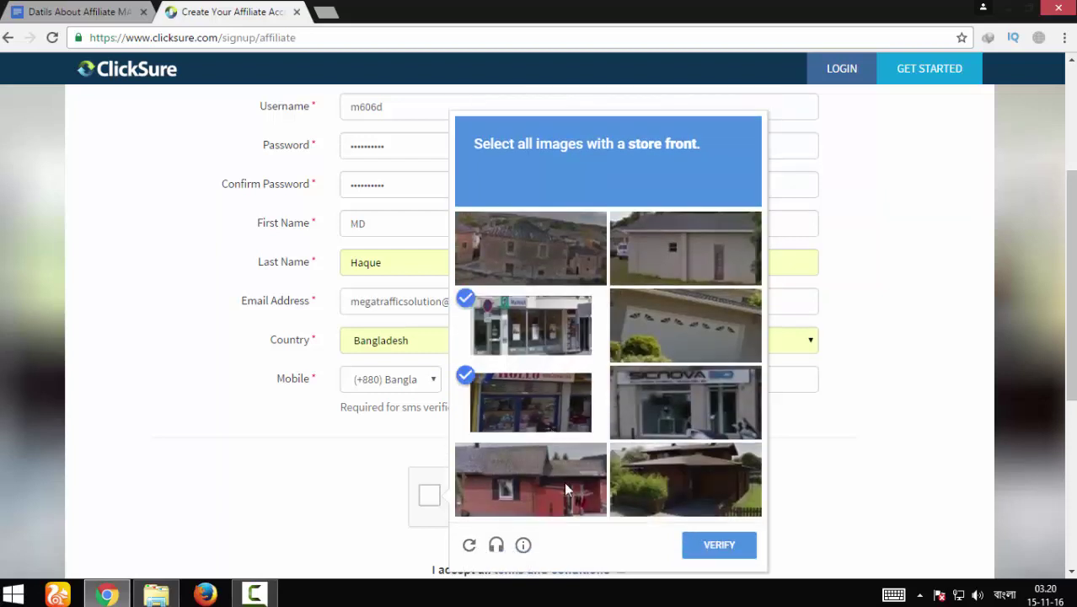
pyautogui.click(693, 411)
pyautogui.click(718, 541)
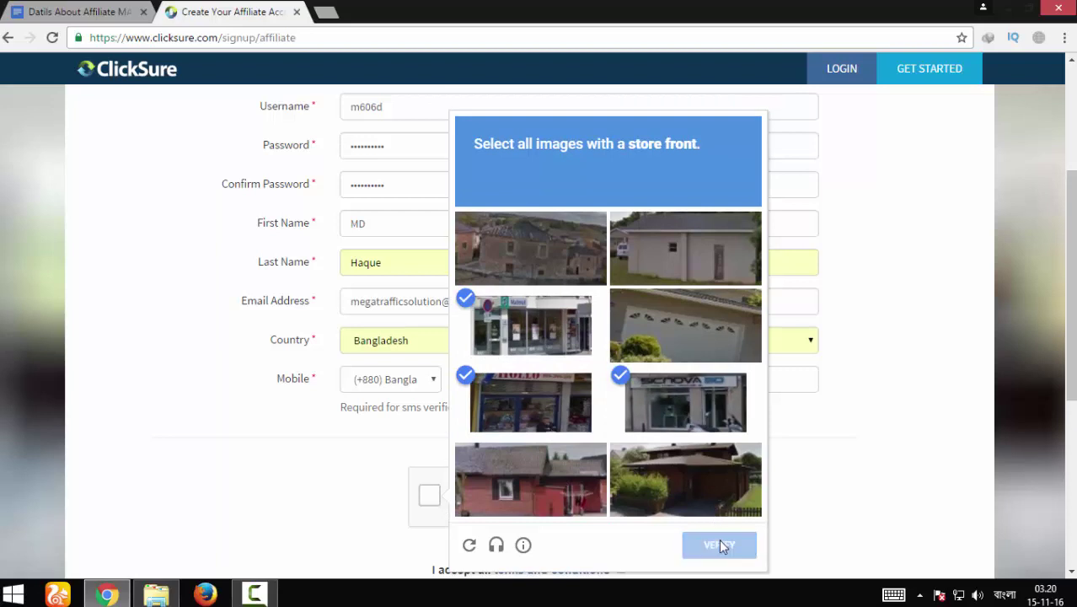
# - Accept the affiliate service agreement, submit the signup, and dismiss Chrome's save-password offer
pyautogui.scroll(-3, 641, 476)
pyautogui.click(548, 379)
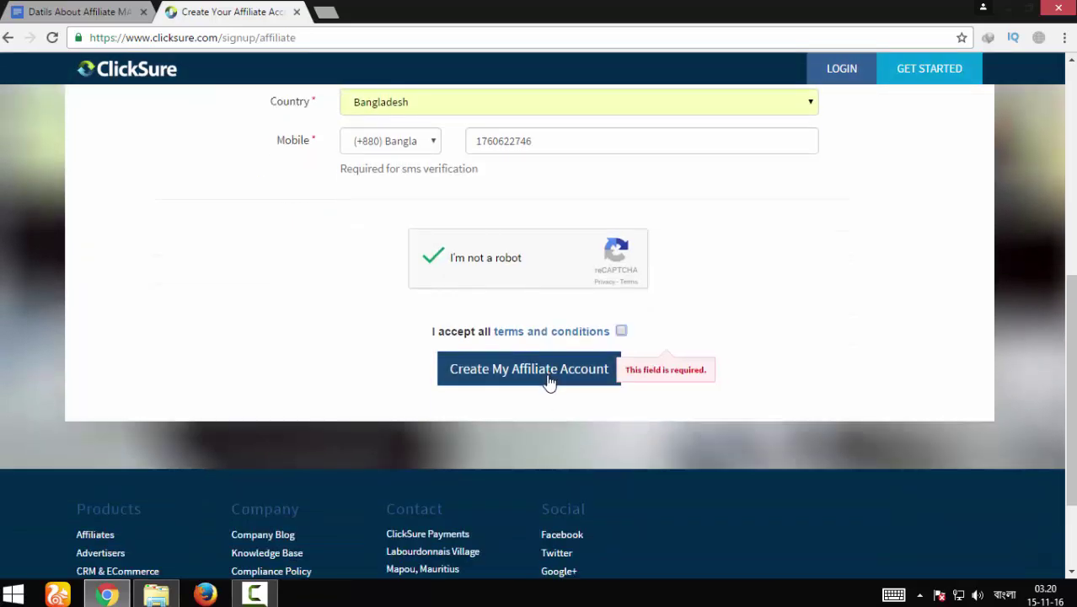
pyautogui.click(621, 332)
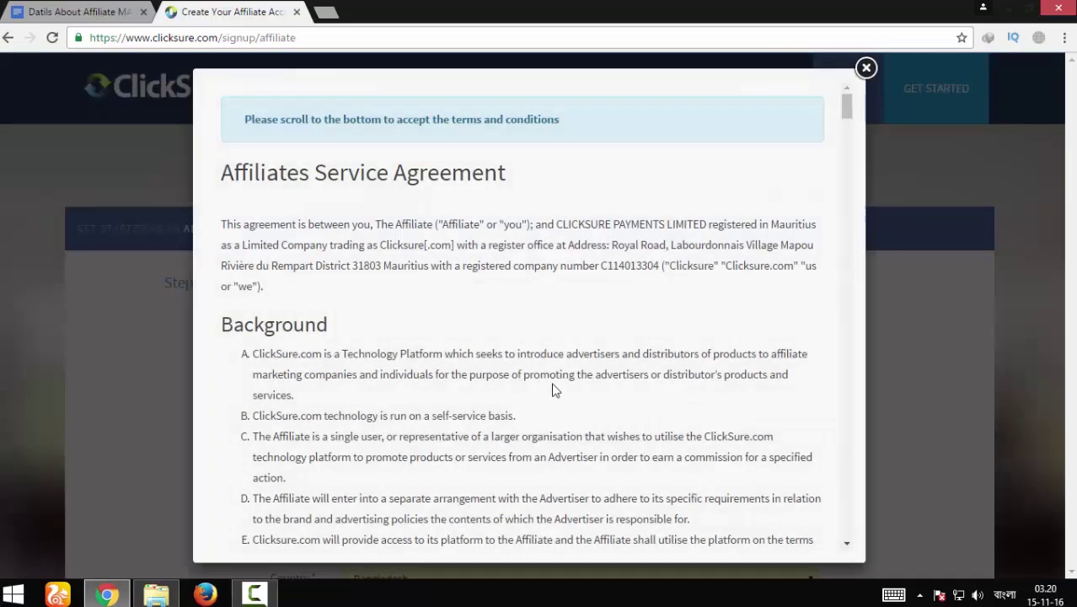
pyautogui.moveTo(846, 108); pyautogui.dragTo(841, 556)
pyautogui.click(783, 521)
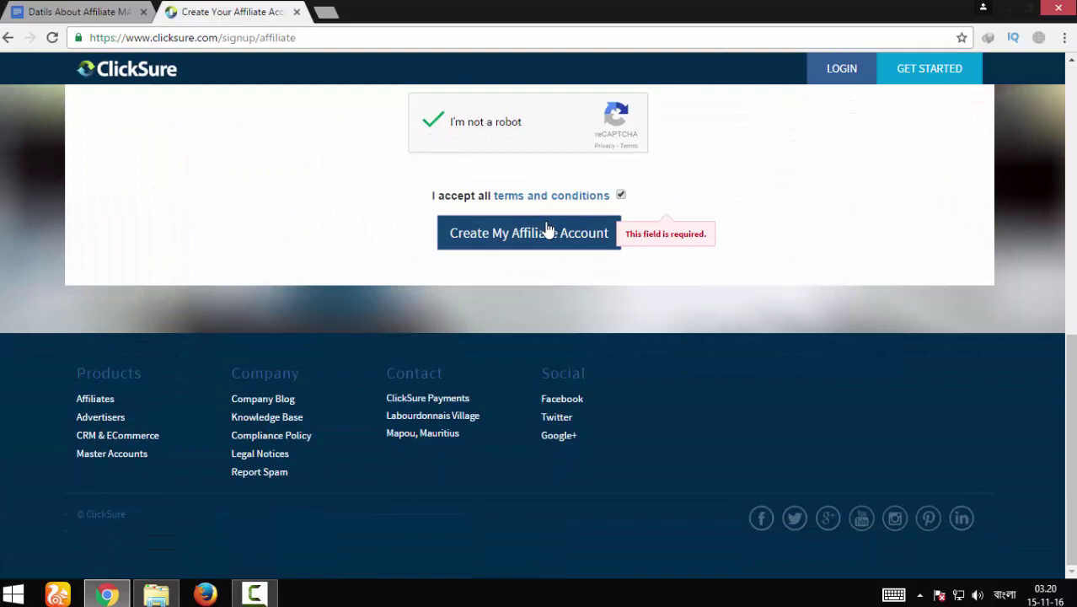
pyautogui.click(548, 232)
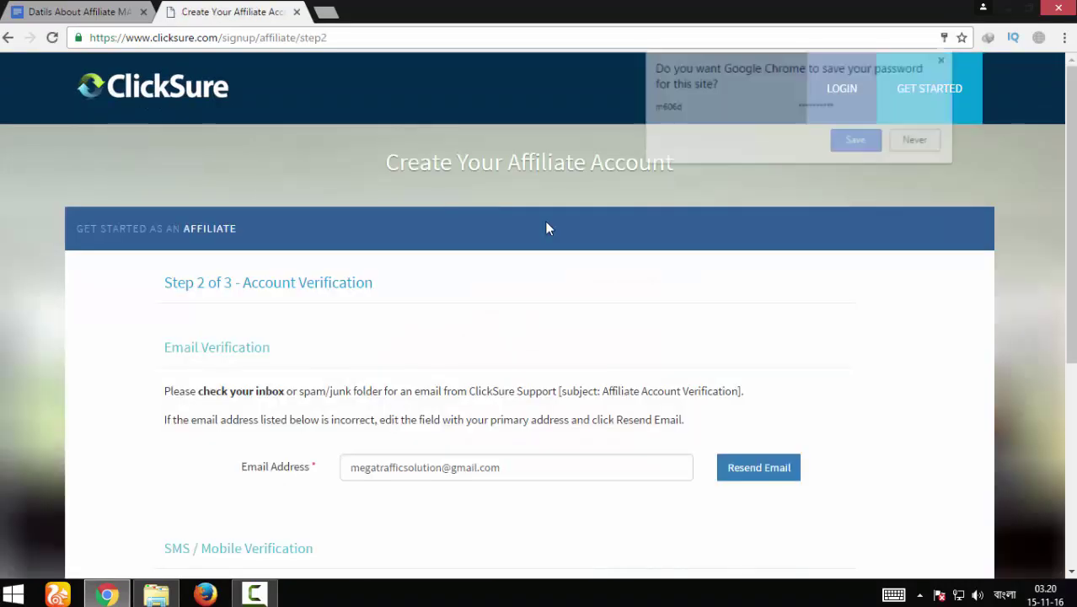
pyautogui.scroll(-3, 589, 324)
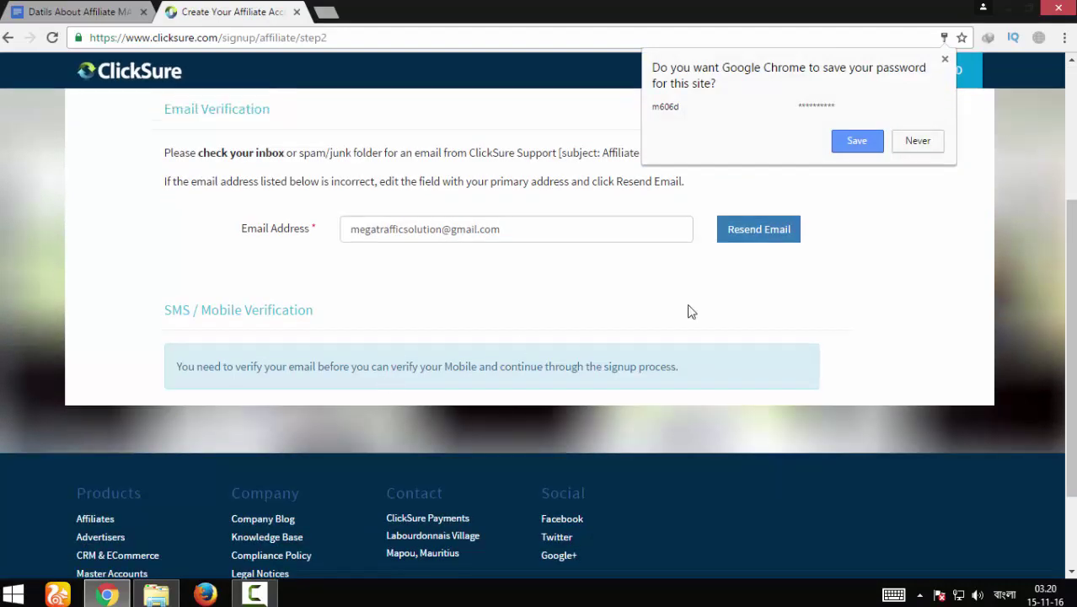
pyautogui.click(857, 141)
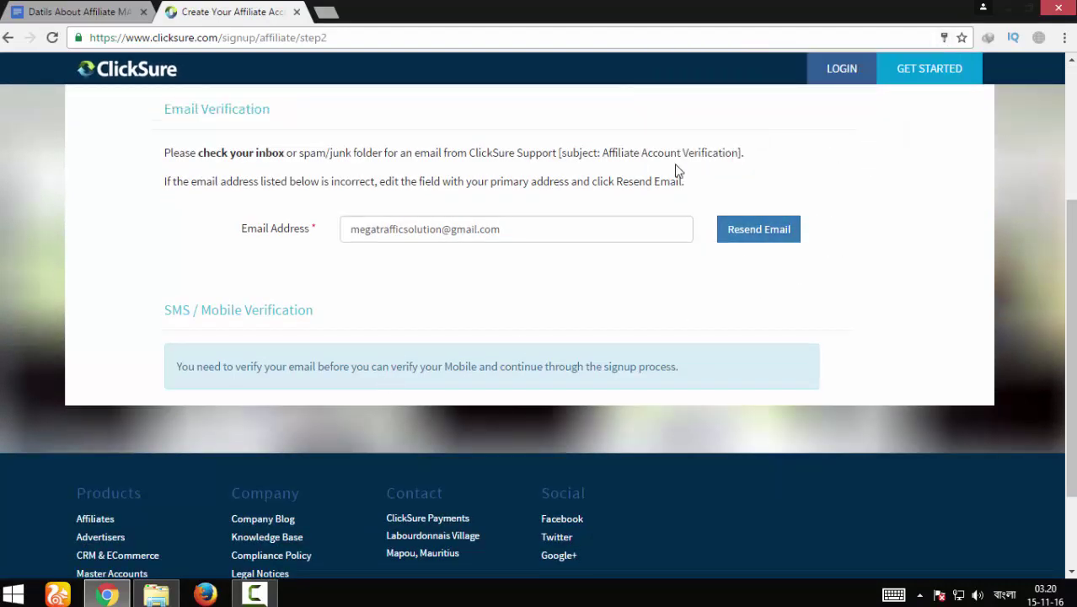
# - In a new Gmail tab, open ClickSure's Affiliate Account Verification email and follow its verify link
pyautogui.click(326, 12)
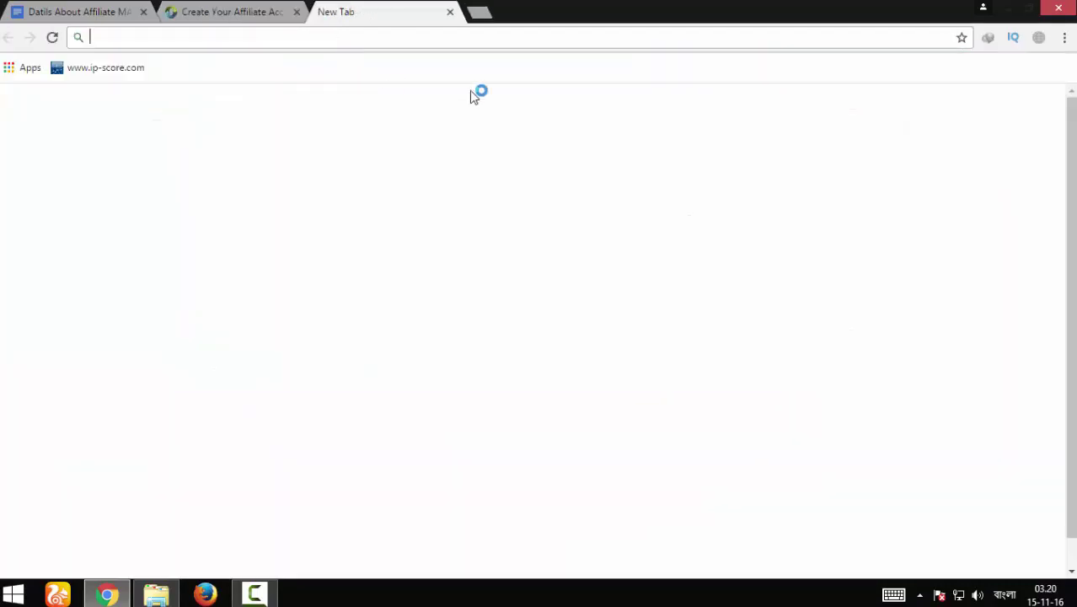
pyautogui.click(333, 535)
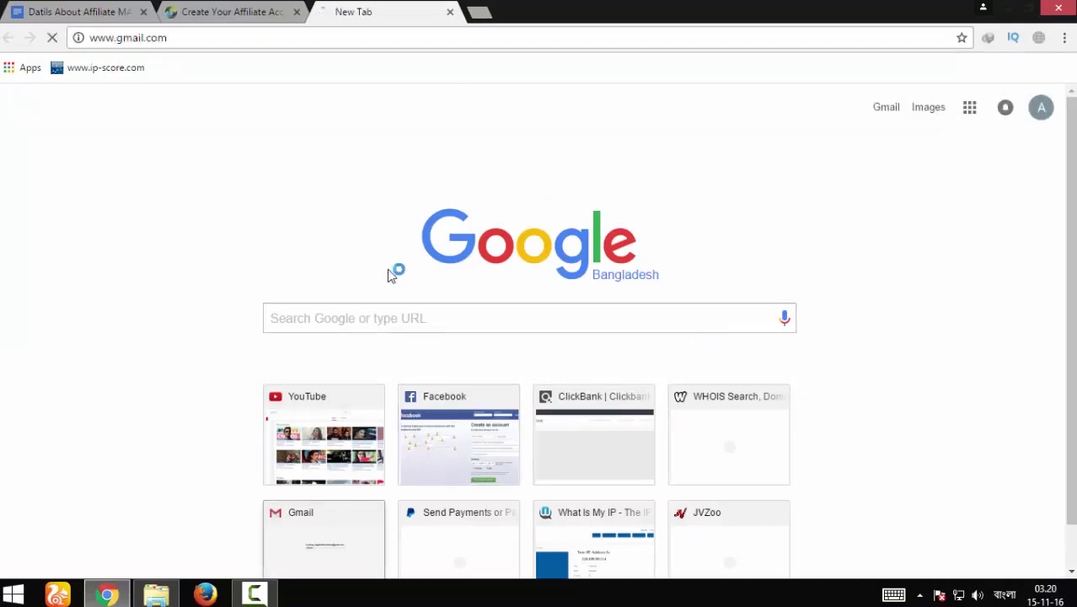
pyautogui.click(226, 19)
pyautogui.click(349, 16)
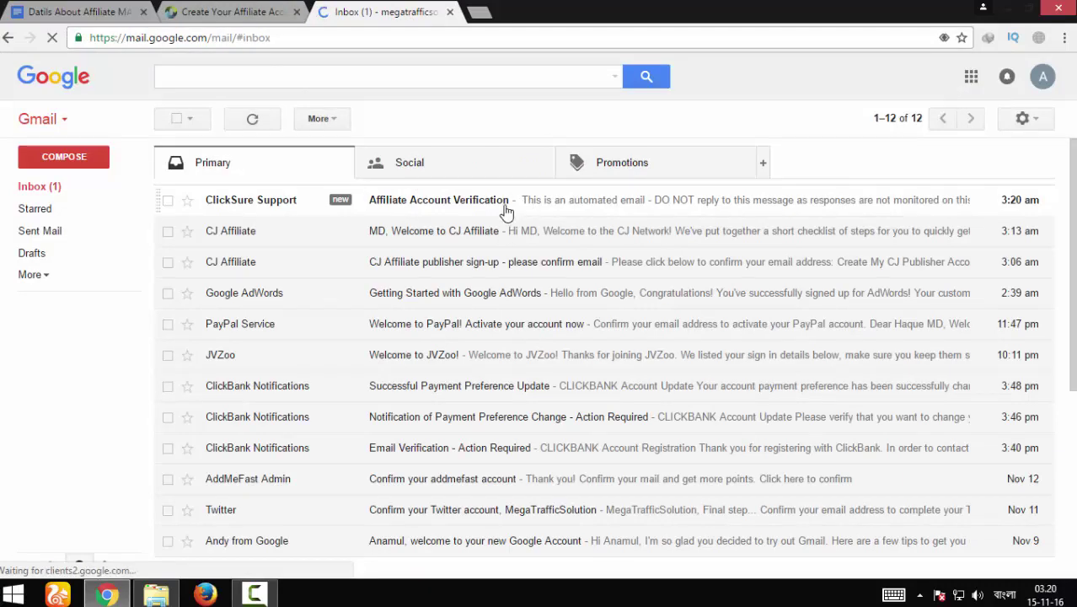
pyautogui.click(505, 204)
pyautogui.click(471, 359)
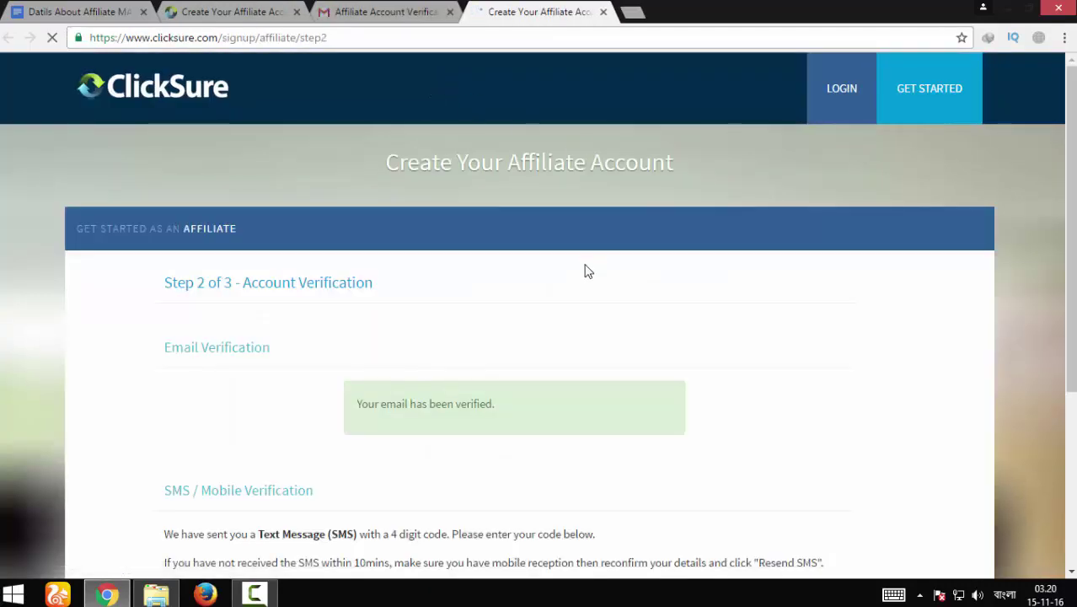
# - Scroll down to the SMS / Mobile Verification section with the +880 Bangladesh number
pyautogui.scroll(-2, 478, 284)
pyautogui.scroll(-2, 590, 274)
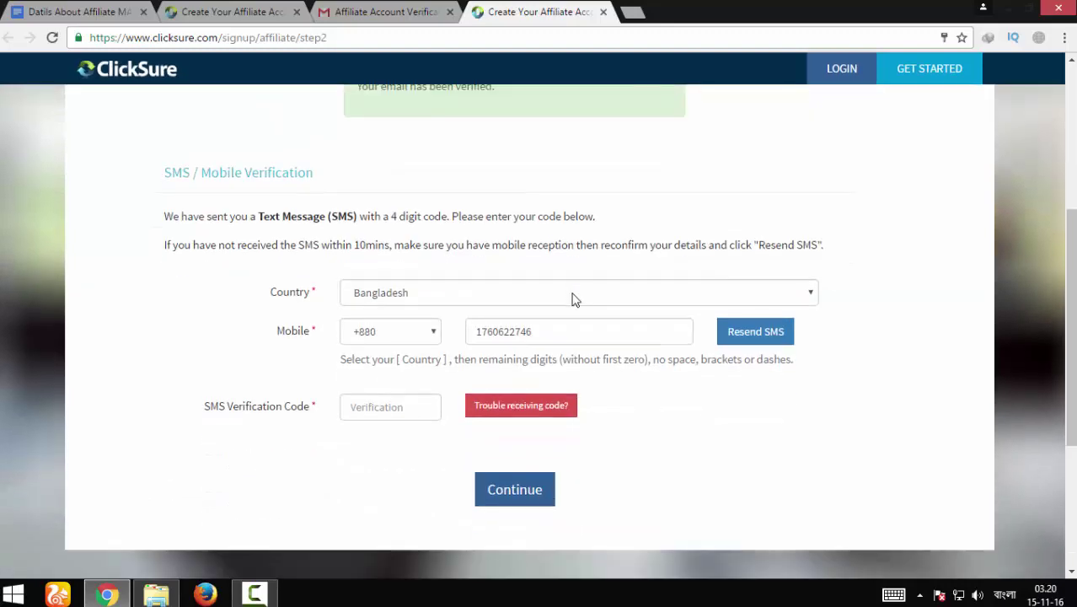
pyautogui.scroll(-1, 421, 301)
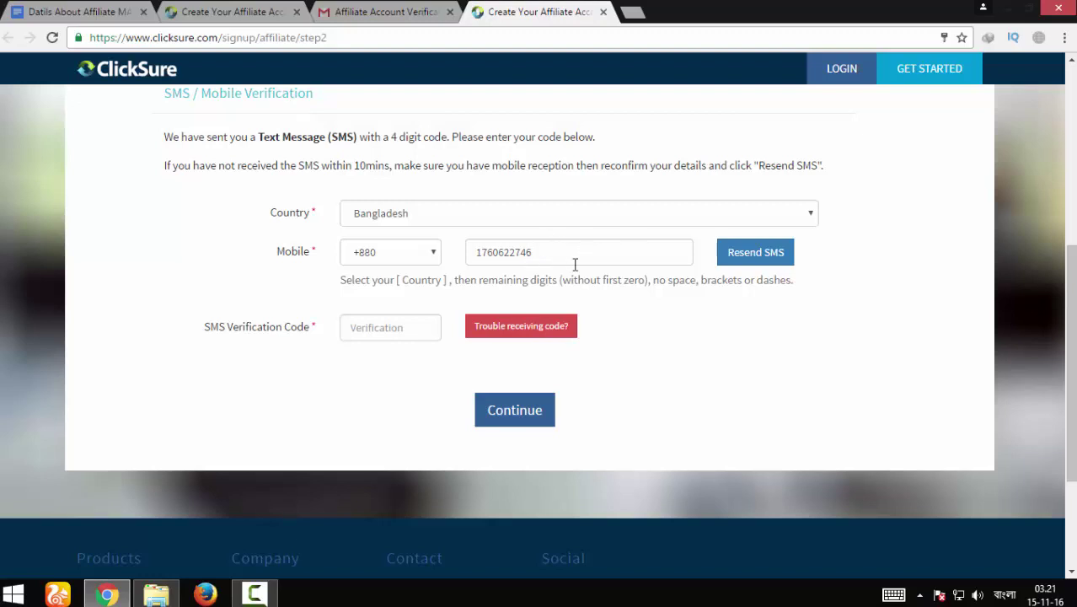
pyautogui.scroll(-1, 572, 257)
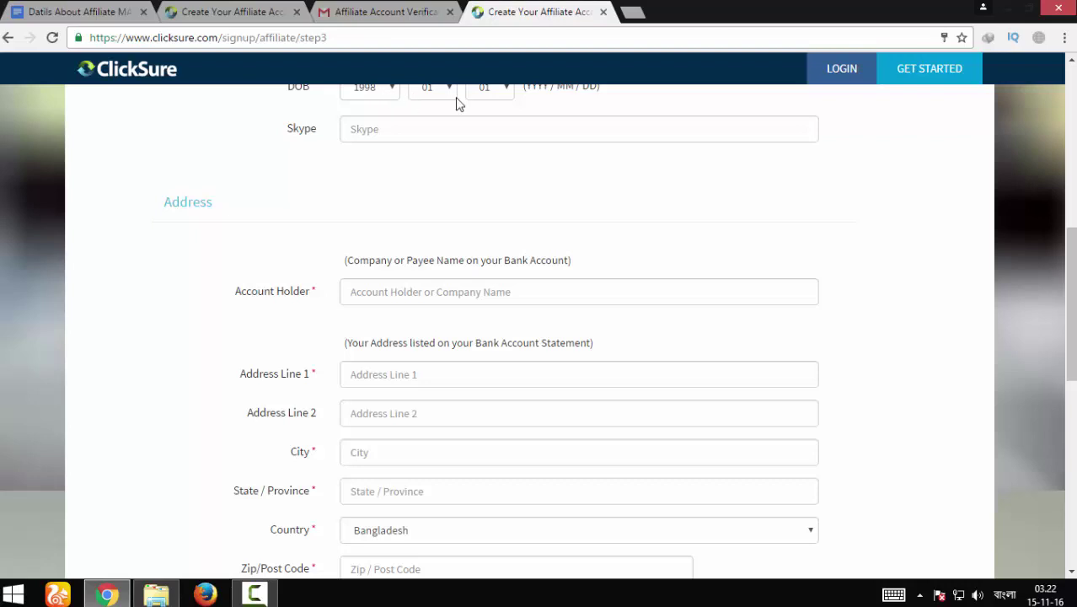
# - Step through the Account Holder and address fields down to Zip/Post Code
pyautogui.click(408, 125)
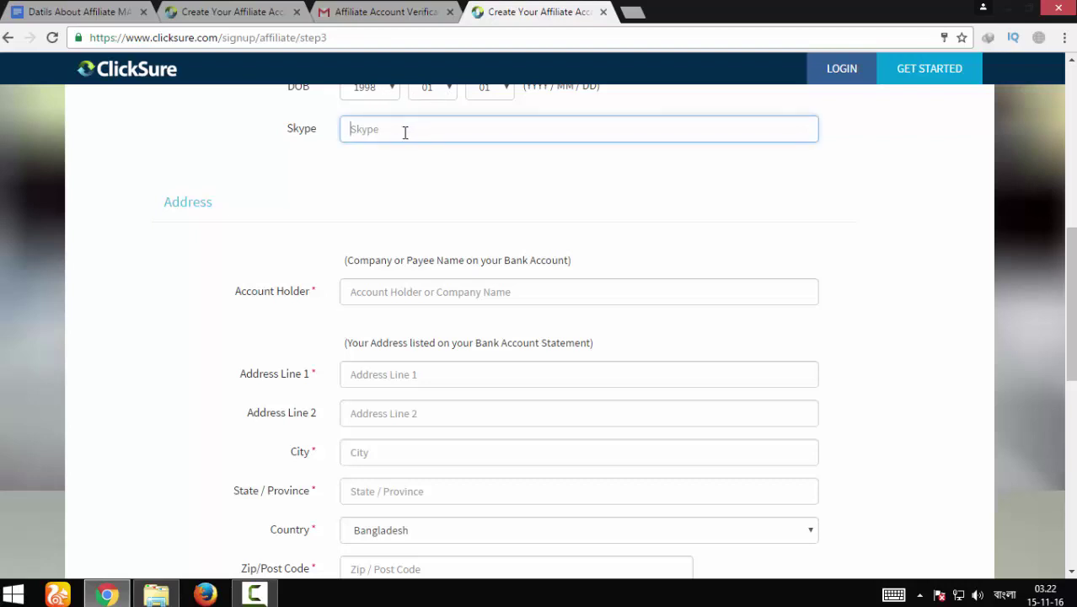
pyautogui.click(382, 287)
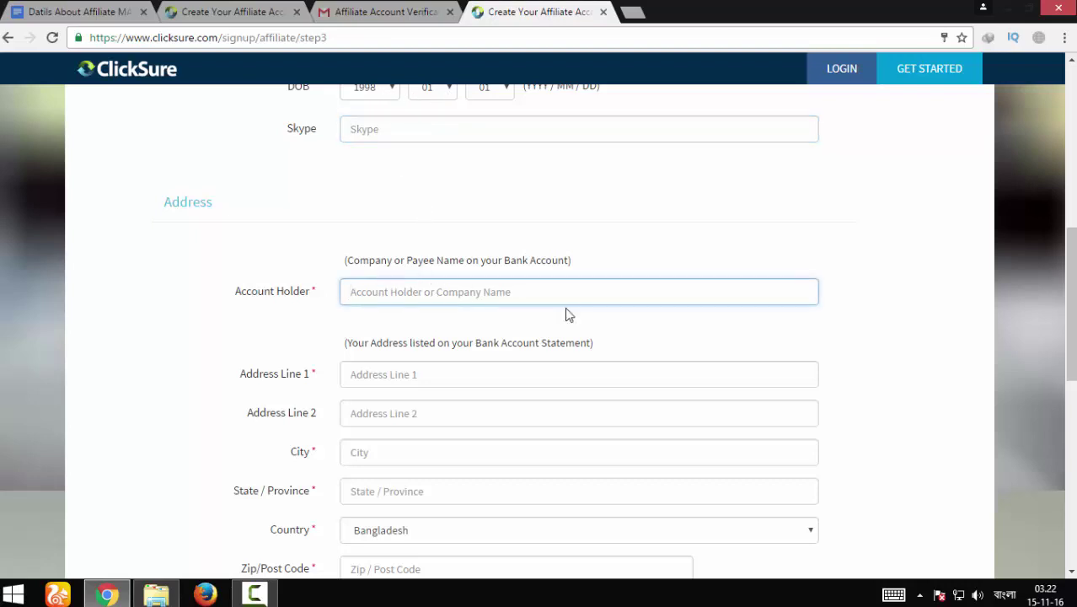
pyautogui.scroll(-1, 388, 331)
pyautogui.click(380, 293)
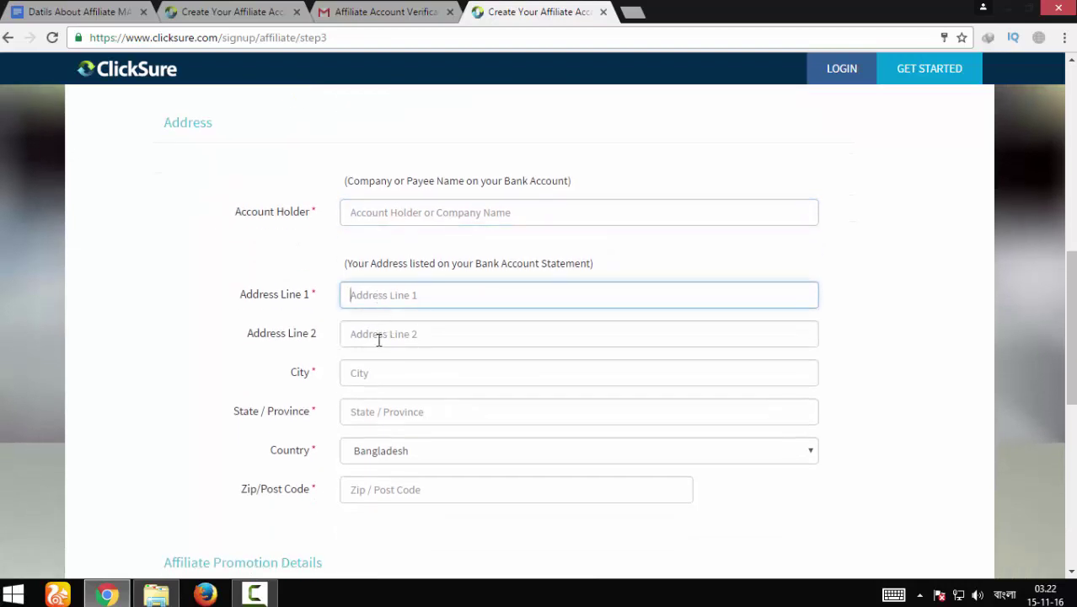
pyautogui.click(377, 336)
pyautogui.click(376, 376)
pyautogui.click(374, 412)
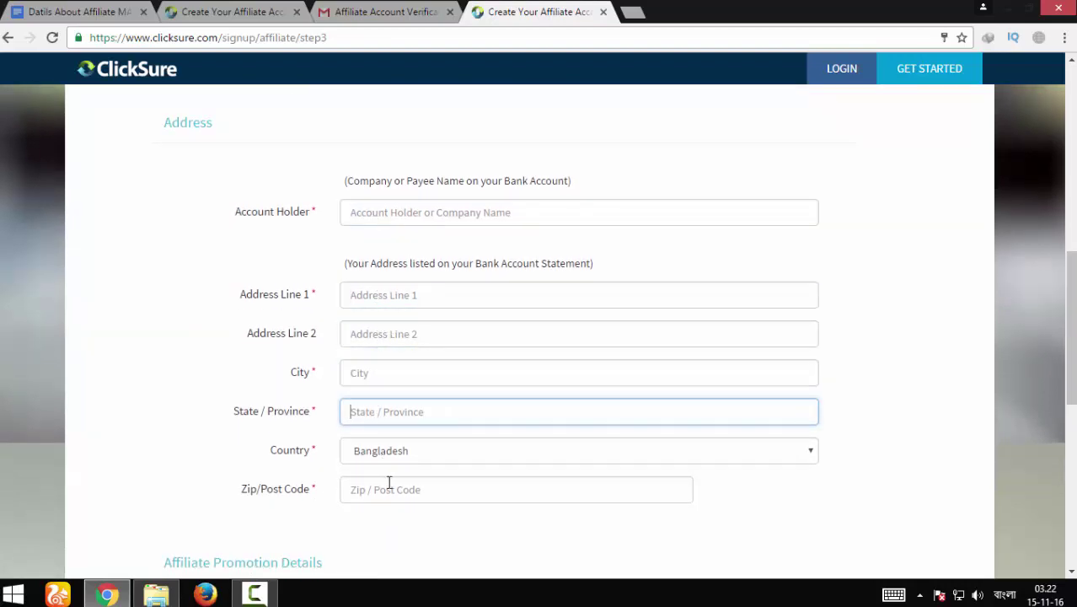
pyautogui.click(387, 489)
pyautogui.scroll(-1, 417, 410)
pyautogui.scroll(-2, 447, 413)
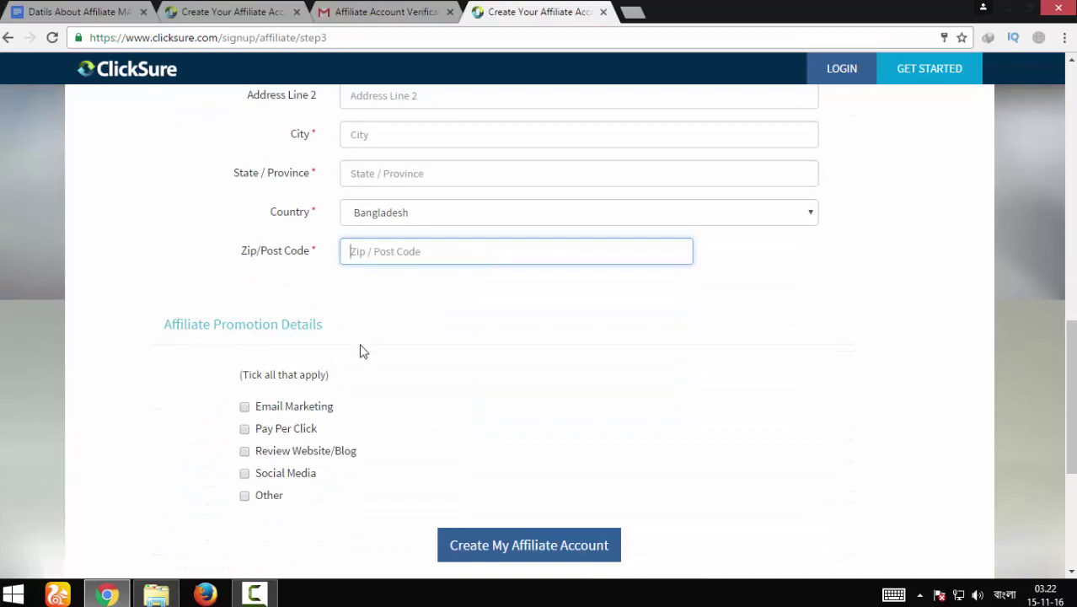
# - Select Social Media and Pay Per Click via Bing as promotion methods, with URL facebook.com
pyautogui.click(245, 474)
pyautogui.click(244, 429)
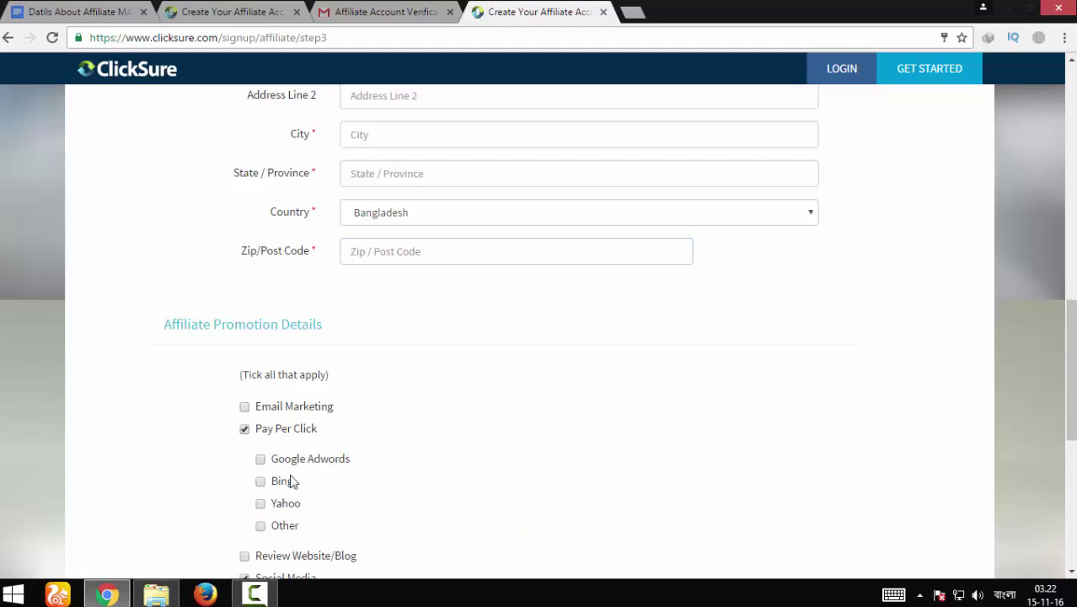
pyautogui.scroll(-1, 337, 455)
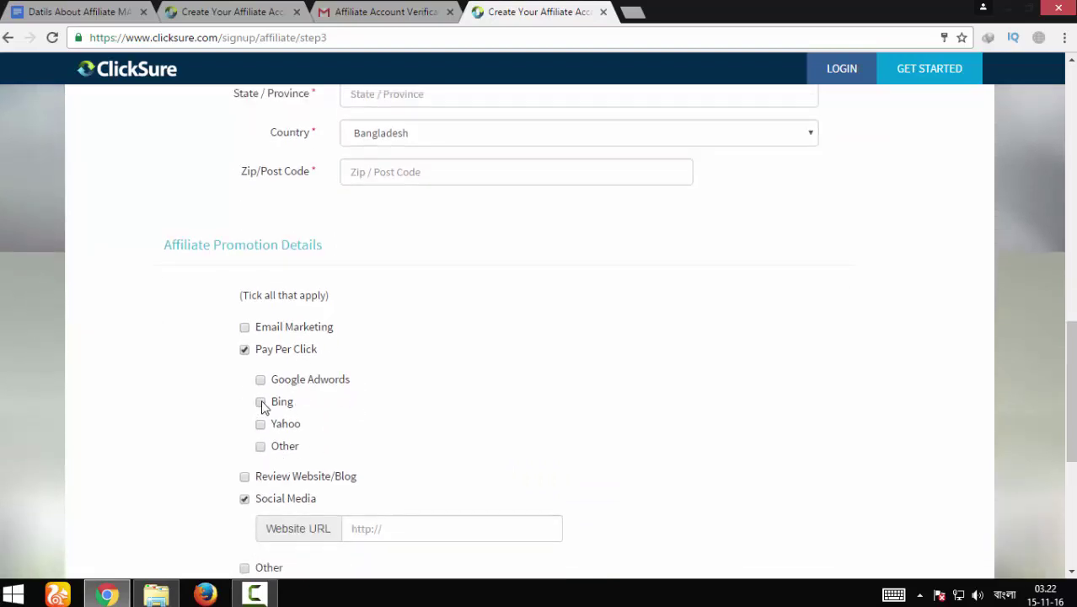
pyautogui.click(261, 402)
pyautogui.click(377, 529)
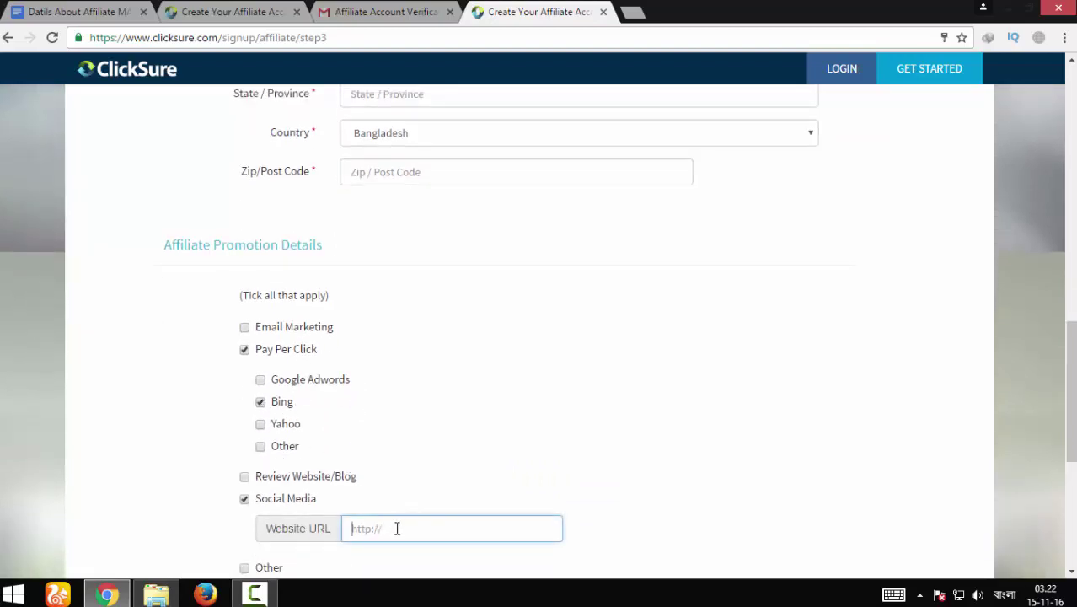
pyautogui.write('facebook.com')
# - Fill the postal code and address fields from Chrome's saved address suggestion
pyautogui.click(397, 174)
pyautogui.write('10')
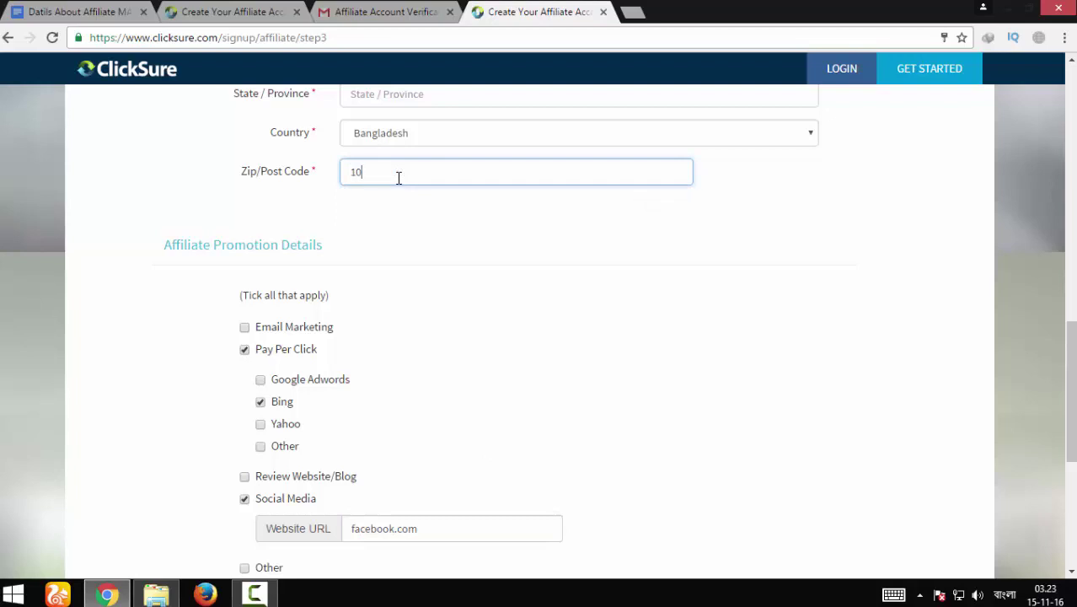
pyautogui.press('BackSpace')
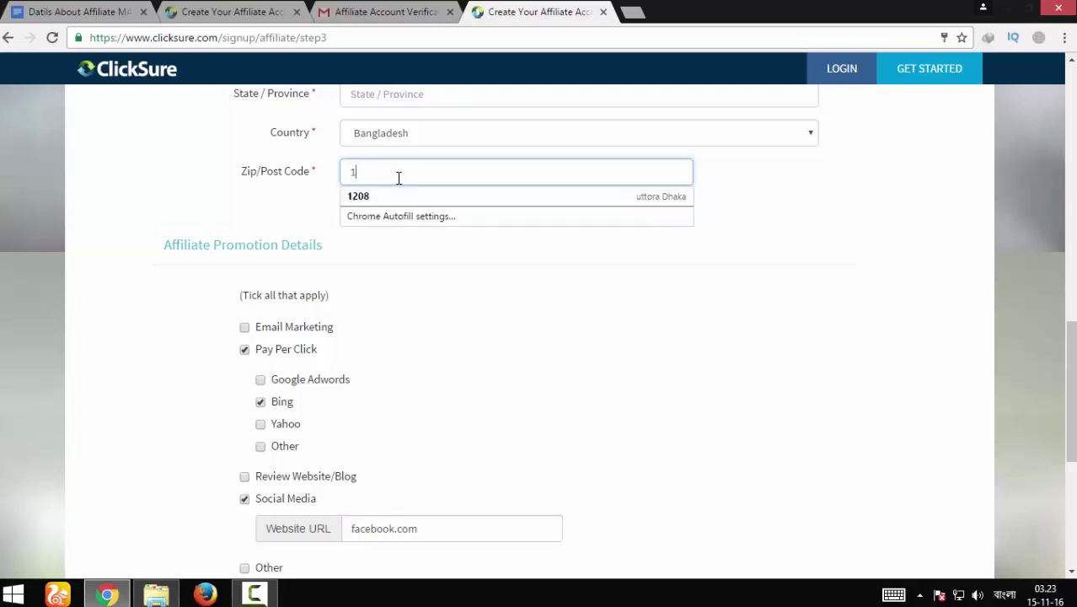
pyautogui.press('Down')
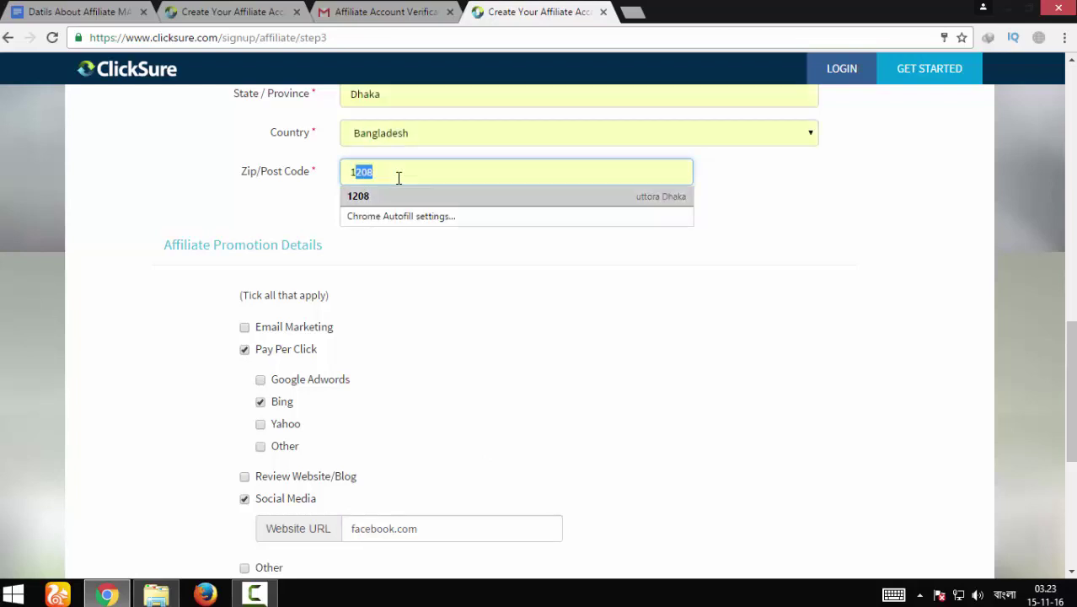
pyautogui.scroll(2, 426, 181)
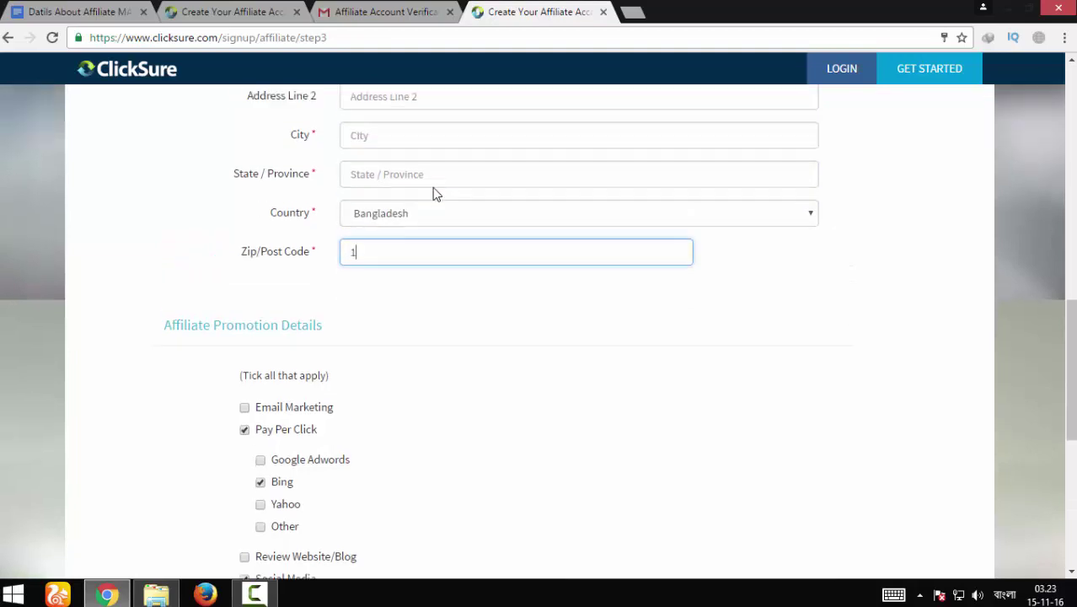
pyautogui.click(402, 329)
pyautogui.press('Down')
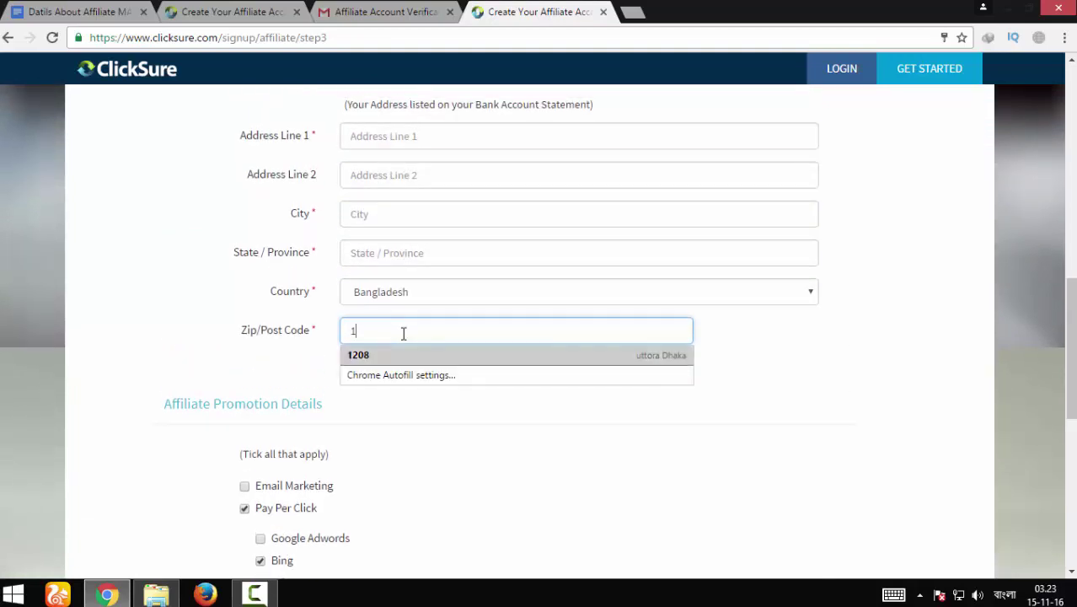
pyautogui.press('Return')
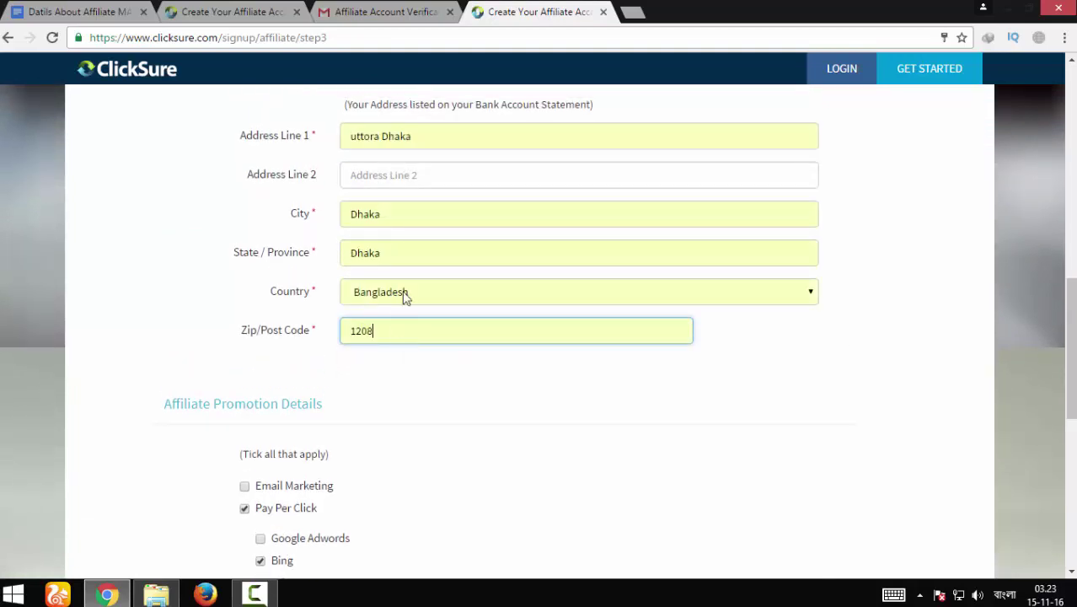
pyautogui.scroll(2, 404, 299)
pyautogui.scroll(1, 403, 292)
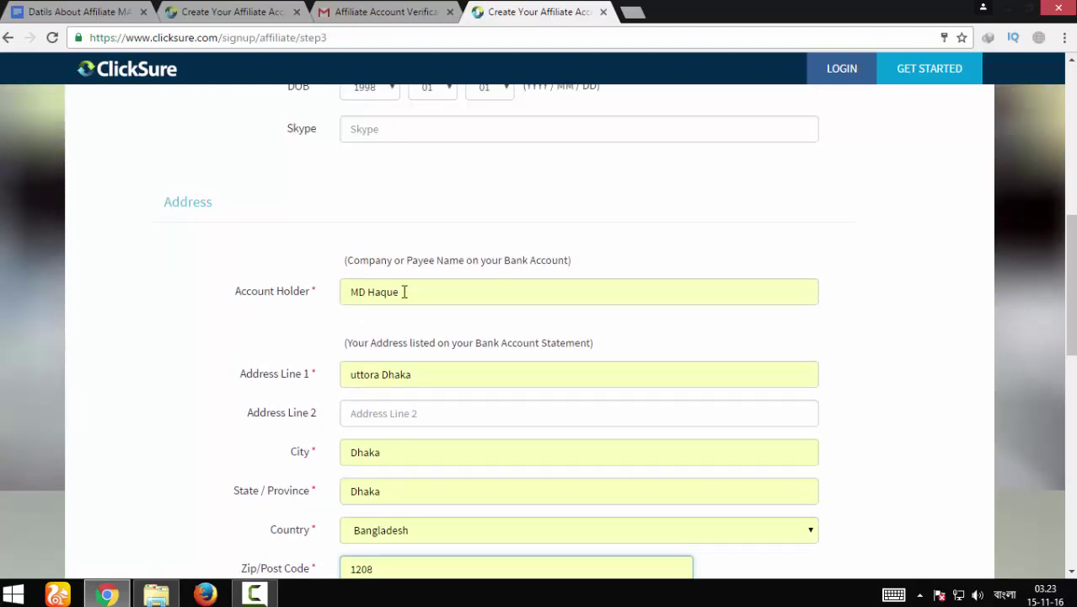
# - Enter the Skype contact and submit Create My Affiliate Account
pyautogui.click(404, 133)
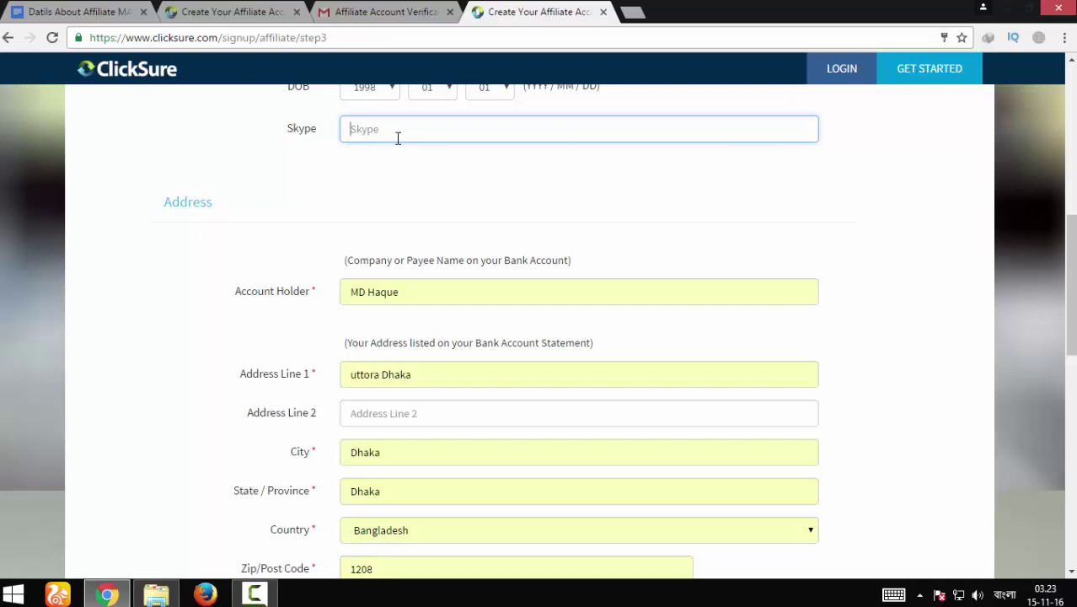
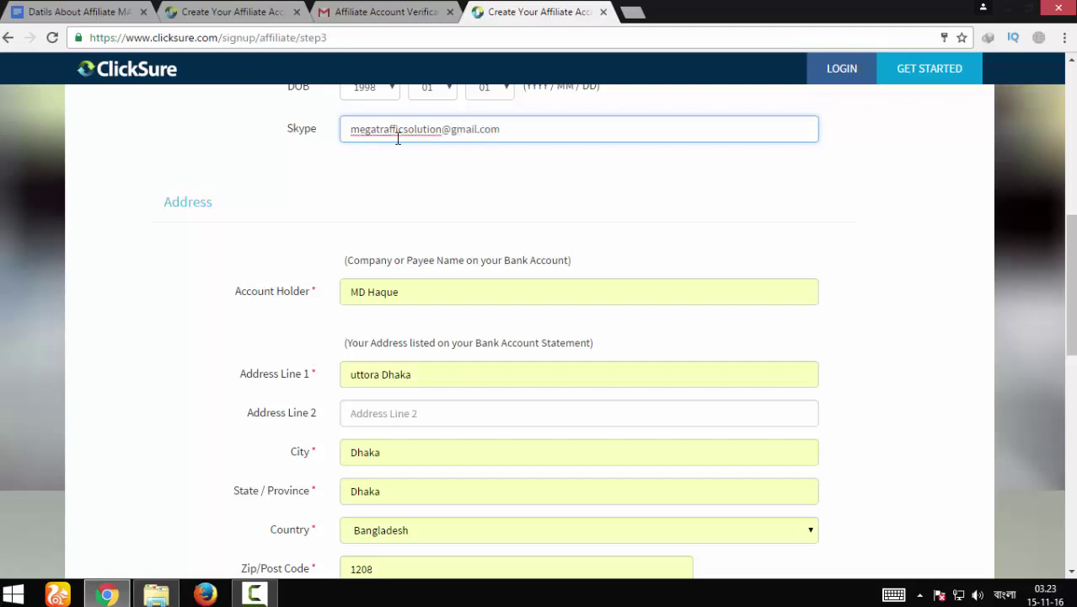
pyautogui.write('utloo')
pyautogui.click(384, 97)
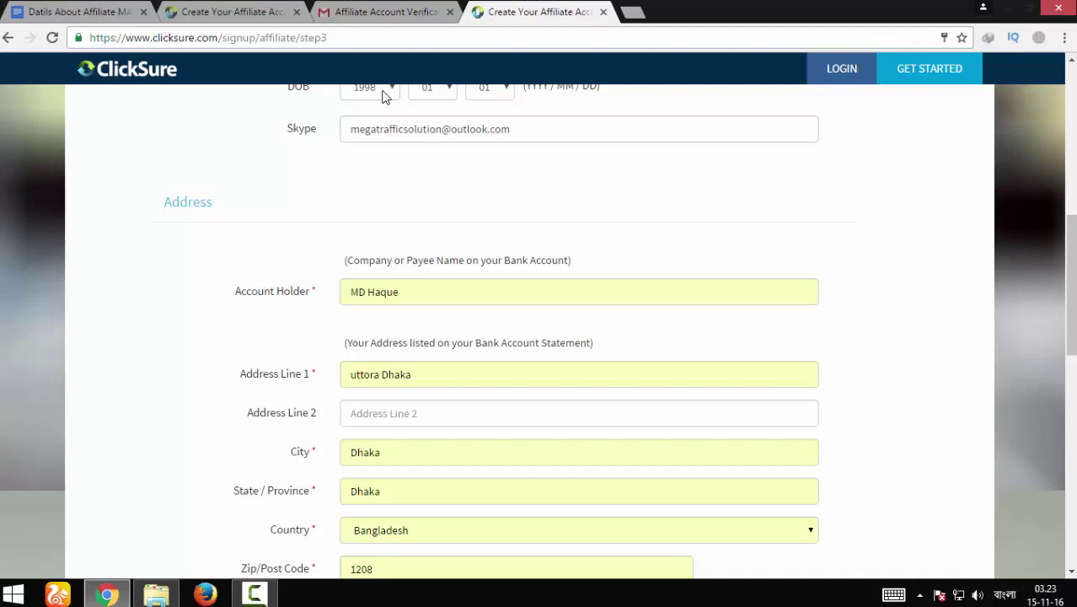
pyautogui.scroll(-10, 411, 161)
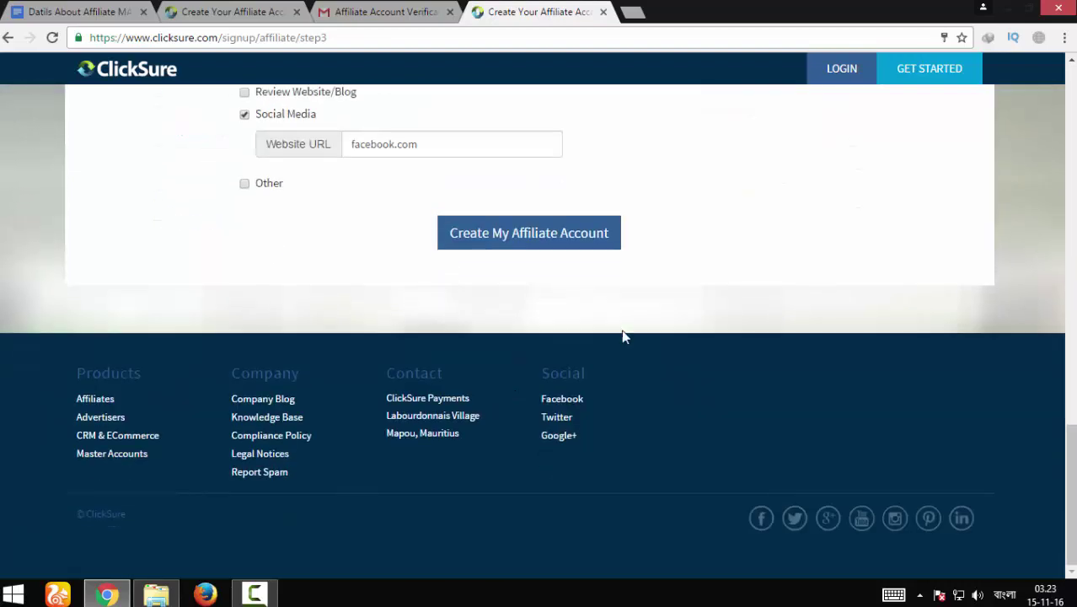
pyautogui.click(557, 251)
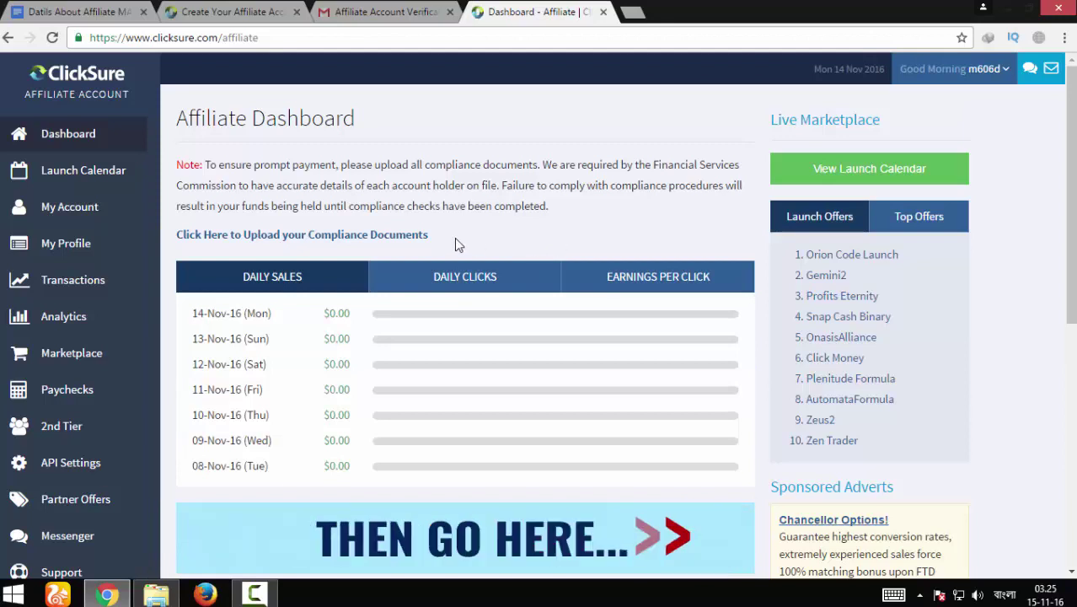
# - Scroll the Affiliate Dashboard and follow 'Click Here to Upload your Compliance Documents'
pyautogui.scroll(-1, 449, 214)
pyautogui.scroll(-1, 428, 220)
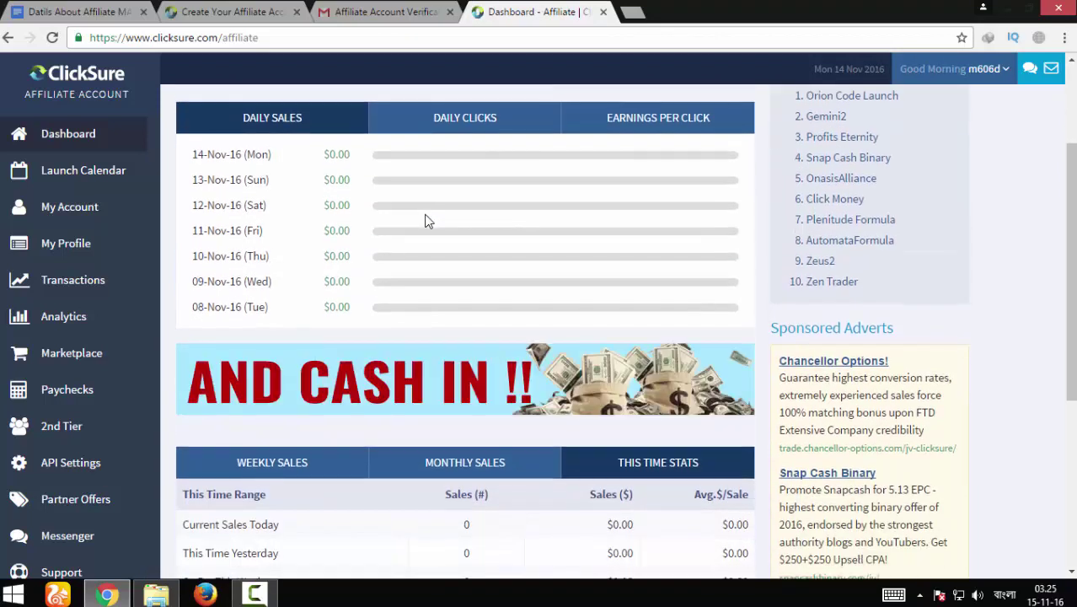
pyautogui.scroll(-4, 428, 219)
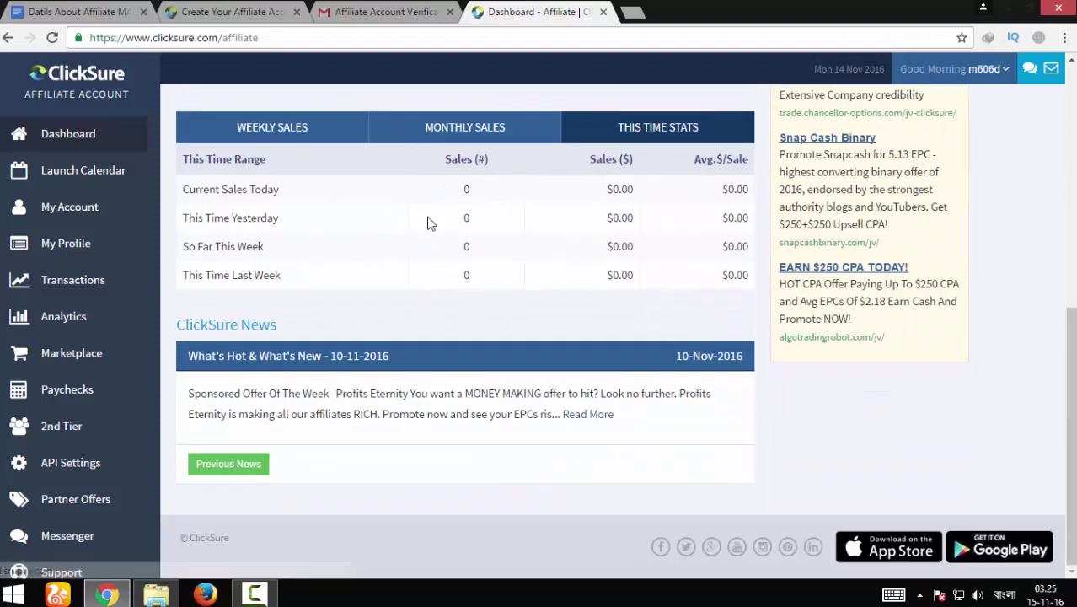
pyautogui.scroll(6, 430, 224)
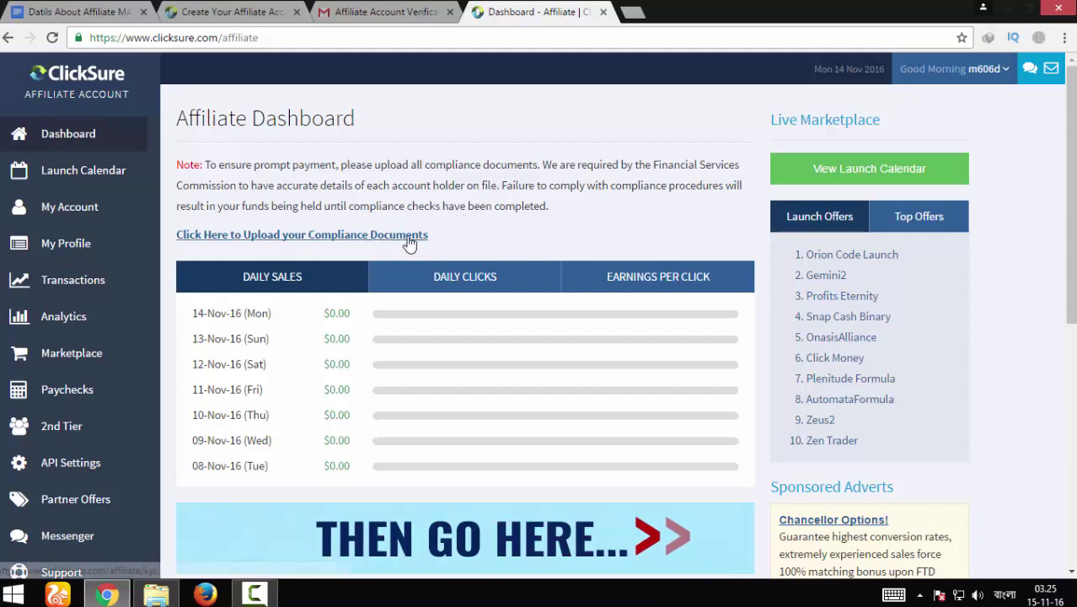
pyautogui.click(322, 239)
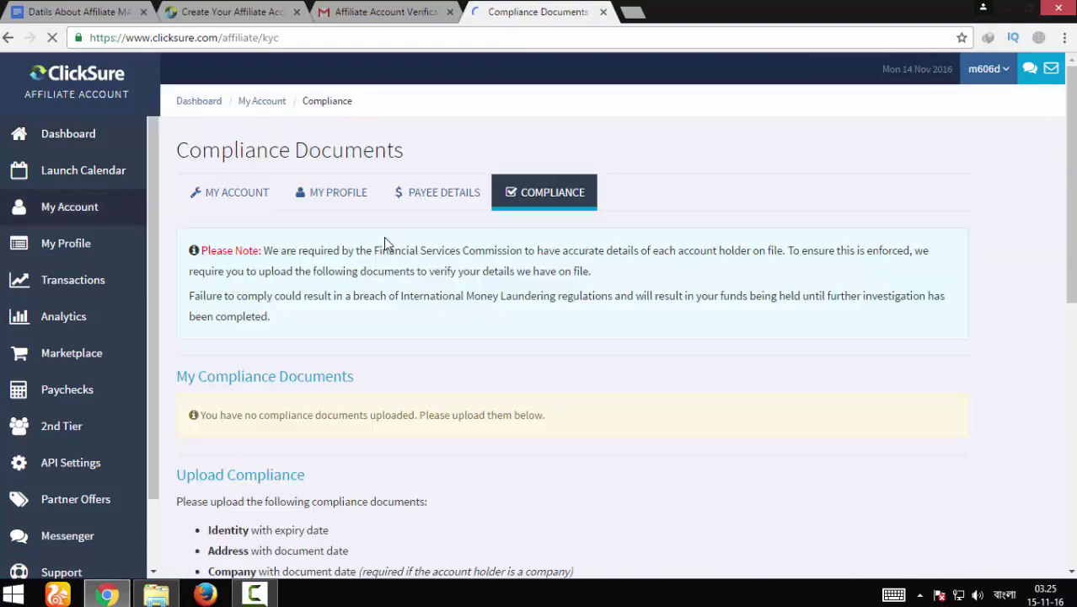
# - Scroll through the compliance upload table and identity, address and company requirements, then back up
pyautogui.scroll(-3, 607, 283)
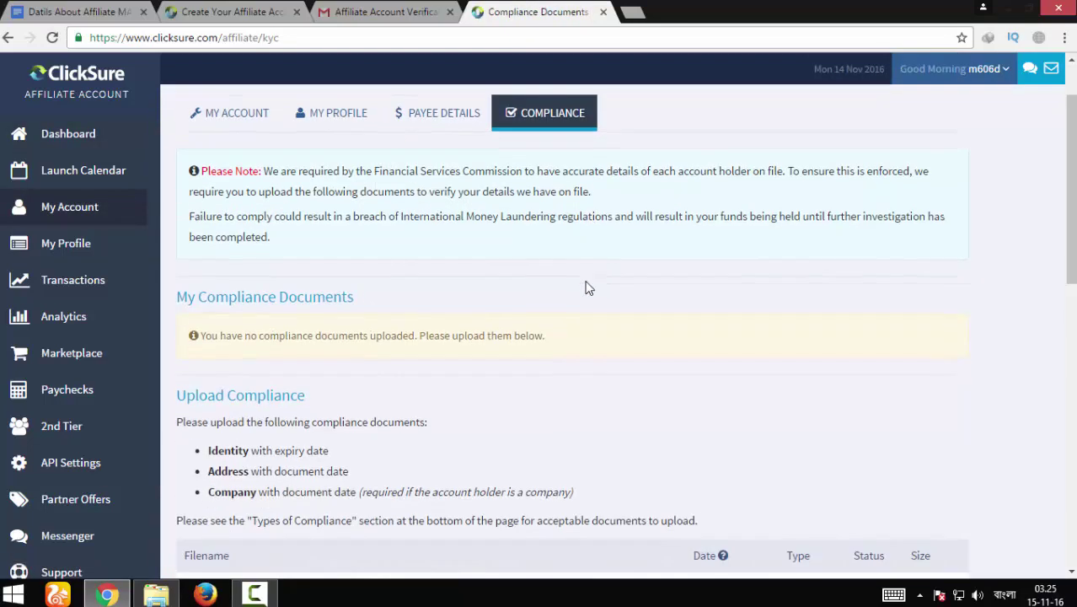
pyautogui.scroll(-3, 462, 290)
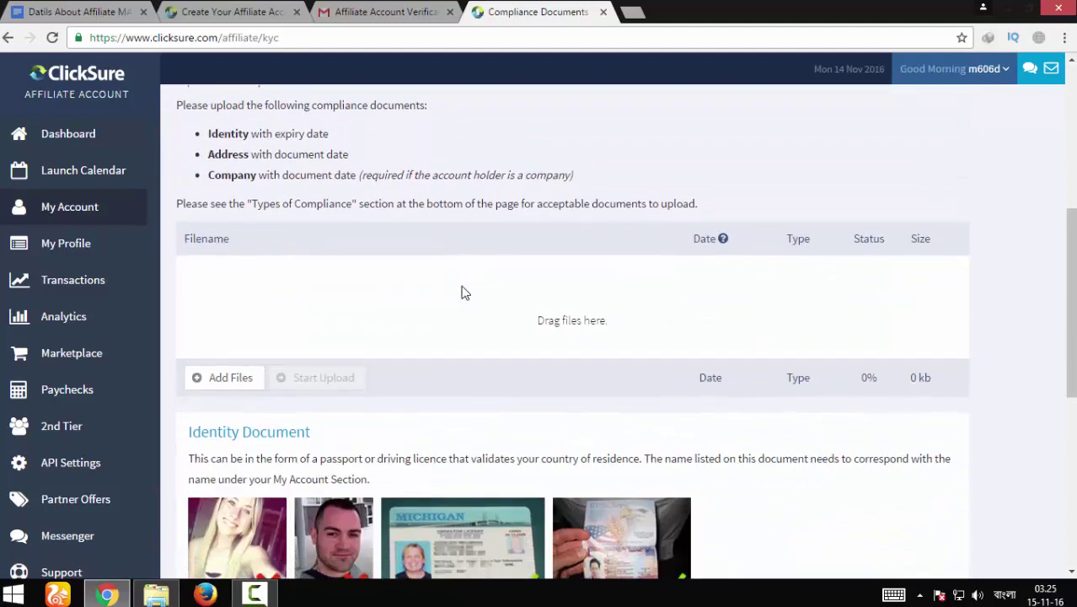
pyautogui.scroll(-1, 451, 303)
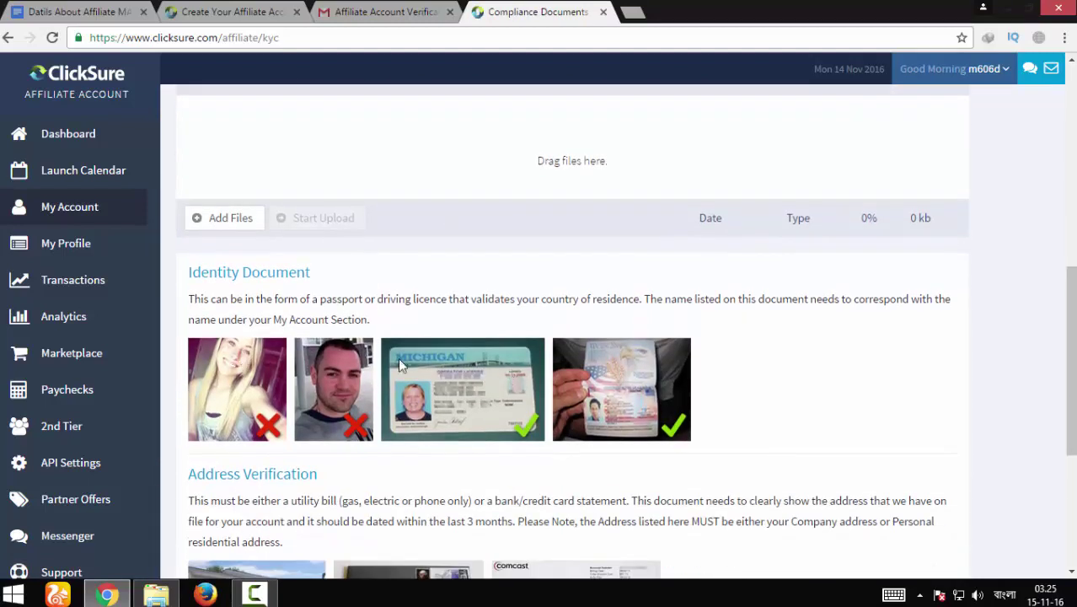
pyautogui.scroll(-4, 485, 304)
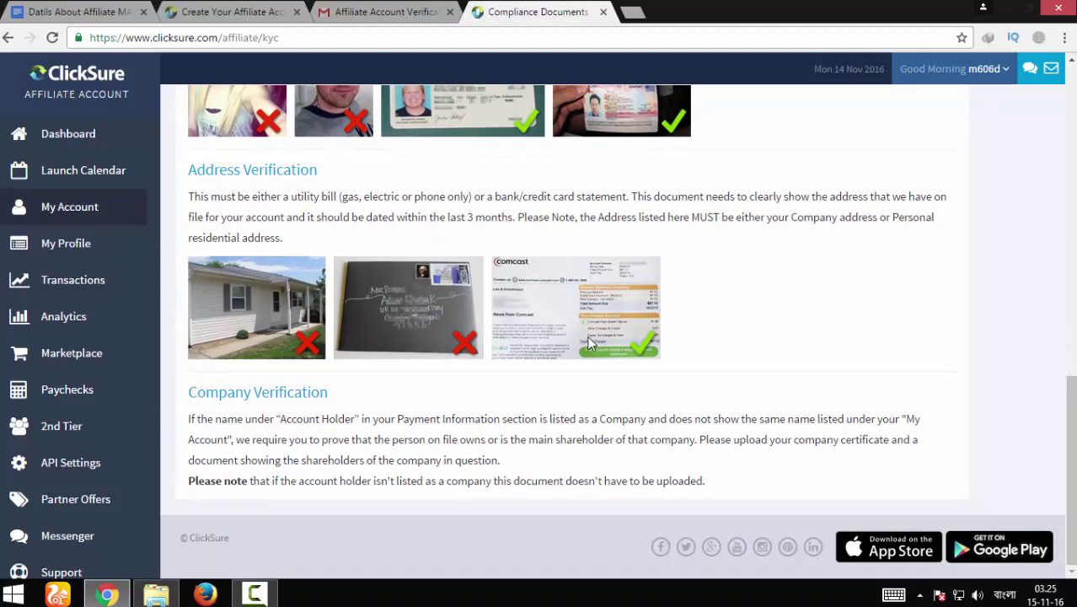
pyautogui.scroll(7, 733, 388)
pyautogui.scroll(3, 734, 408)
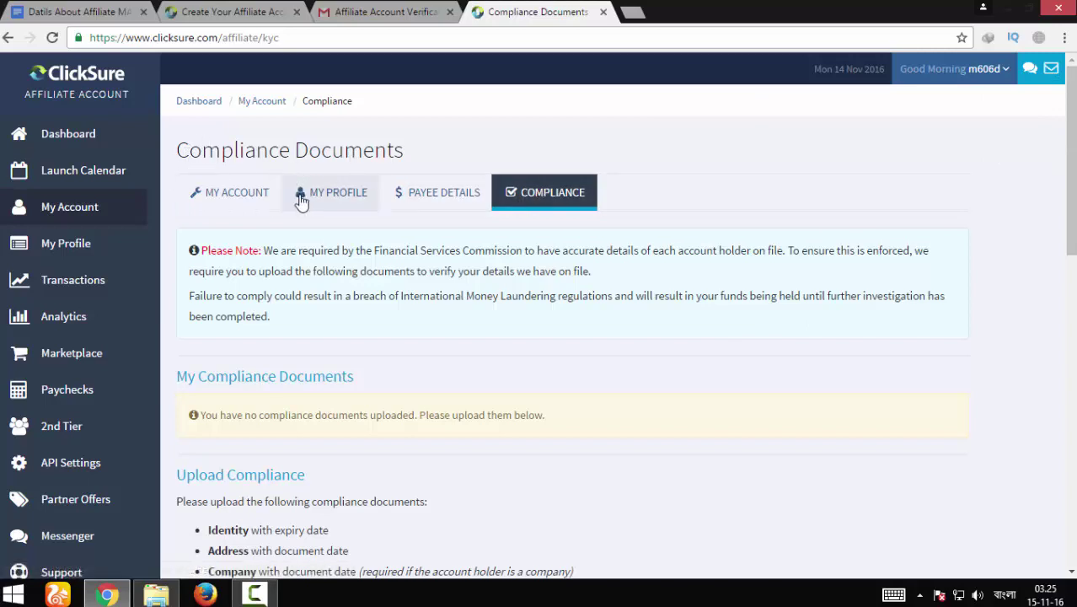
# - On the Dashboard, switch the chart between Daily Clicks, Earnings Per Click and Daily Sales
pyautogui.click(80, 145)
pyautogui.scroll(-1, 388, 292)
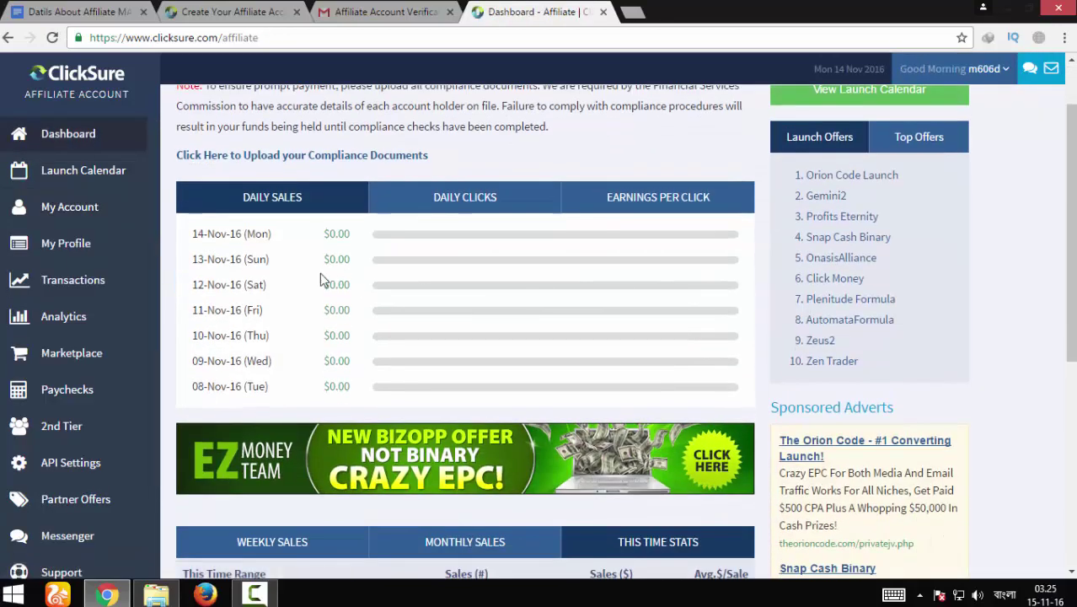
pyautogui.click(471, 195)
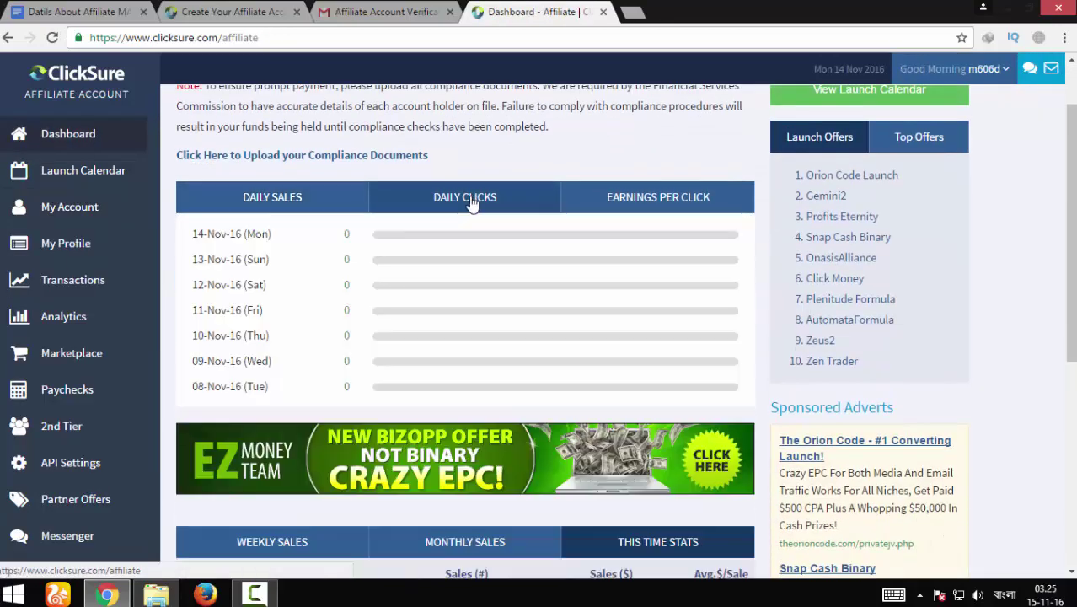
pyautogui.click(660, 207)
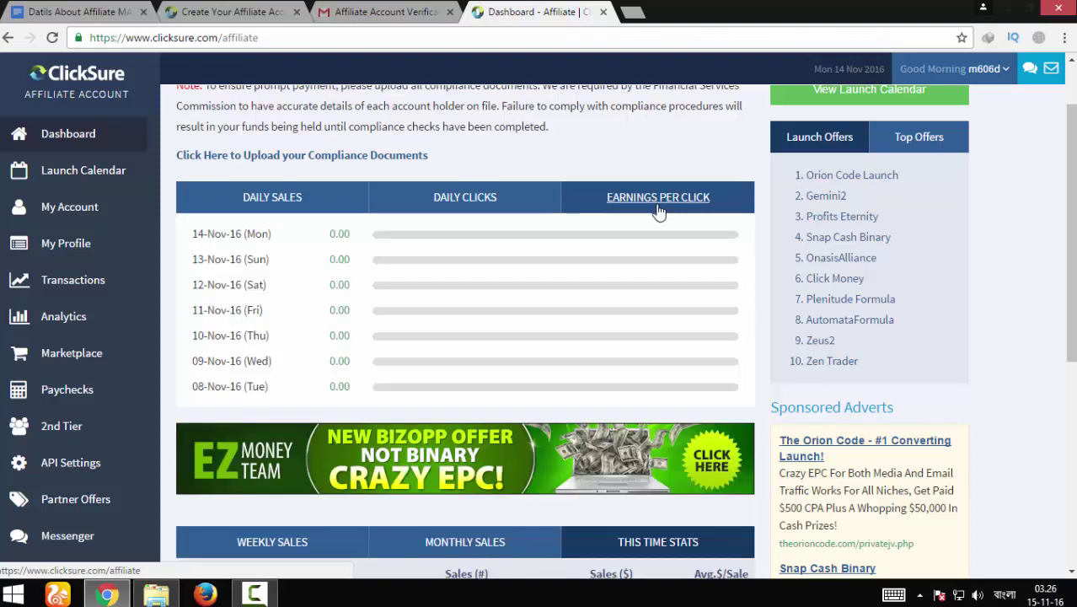
pyautogui.click(266, 206)
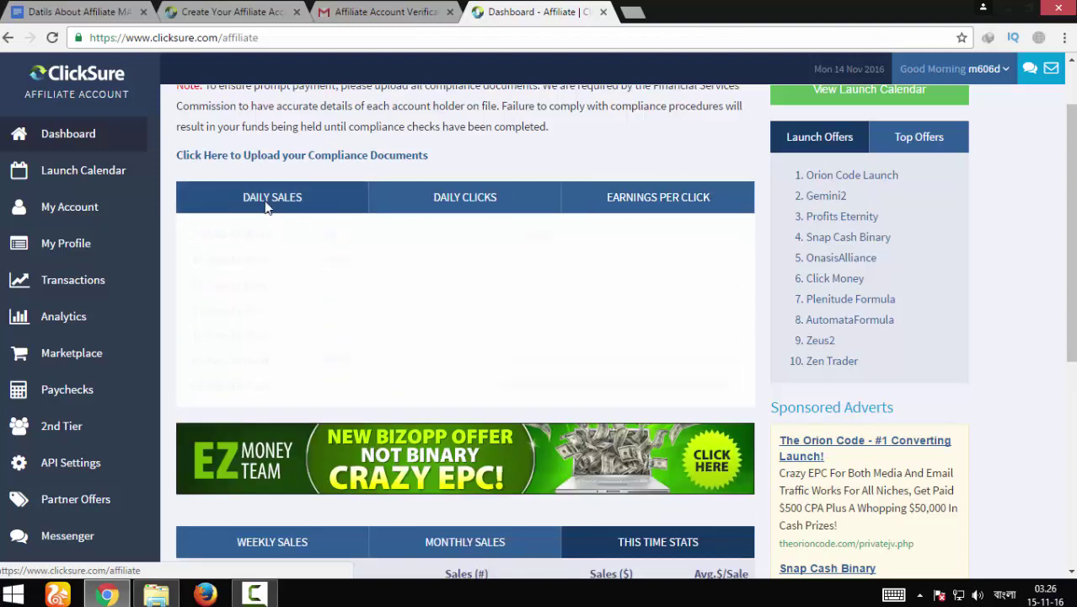
# - Browse the November 2016 Launch Calendar, then go to My Account
pyautogui.click(116, 172)
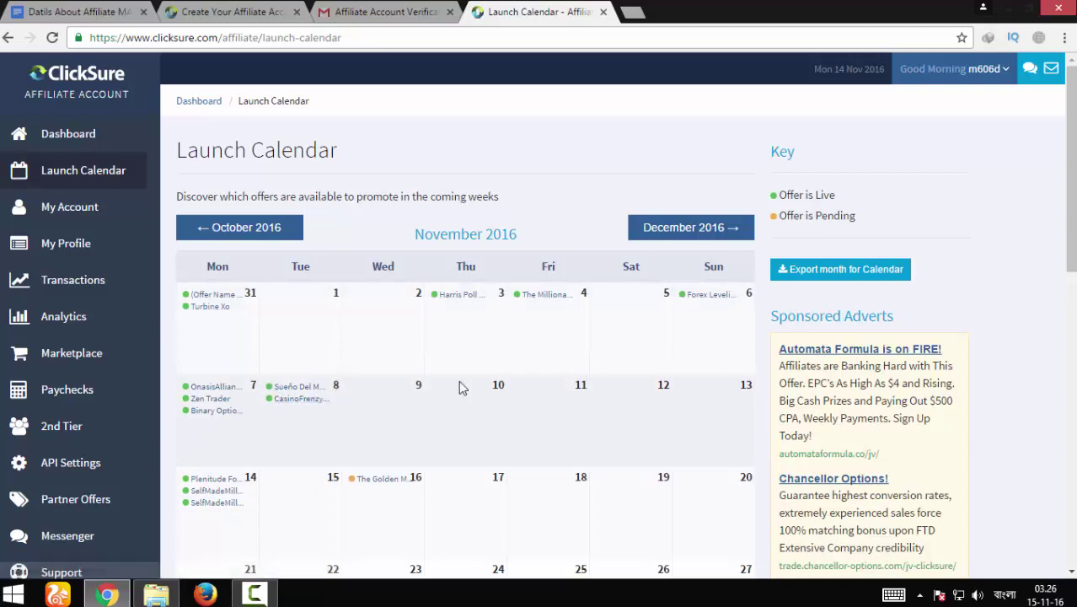
pyautogui.scroll(-2, 693, 368)
pyautogui.scroll(2, 577, 397)
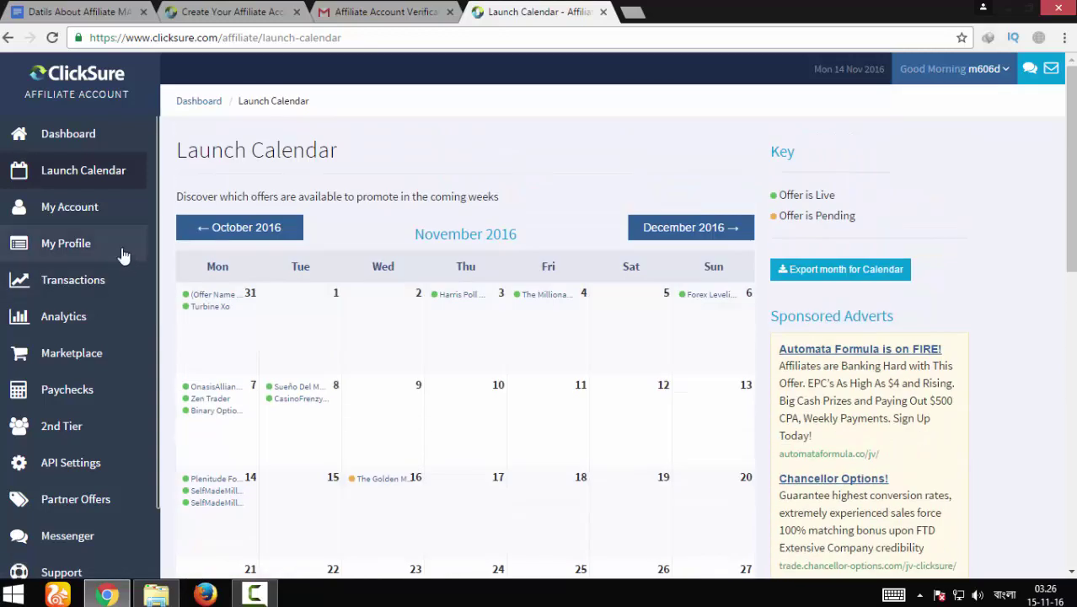
pyautogui.click(104, 207)
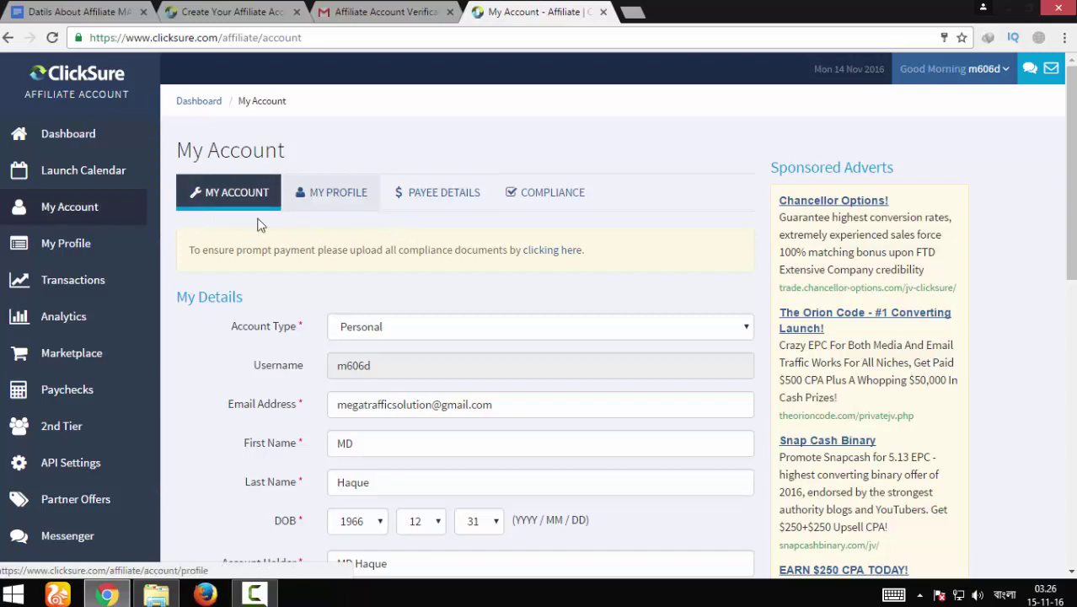
# - Open My Profile to see the Affiliate Profile with its 10/100 trust score
pyautogui.click(88, 252)
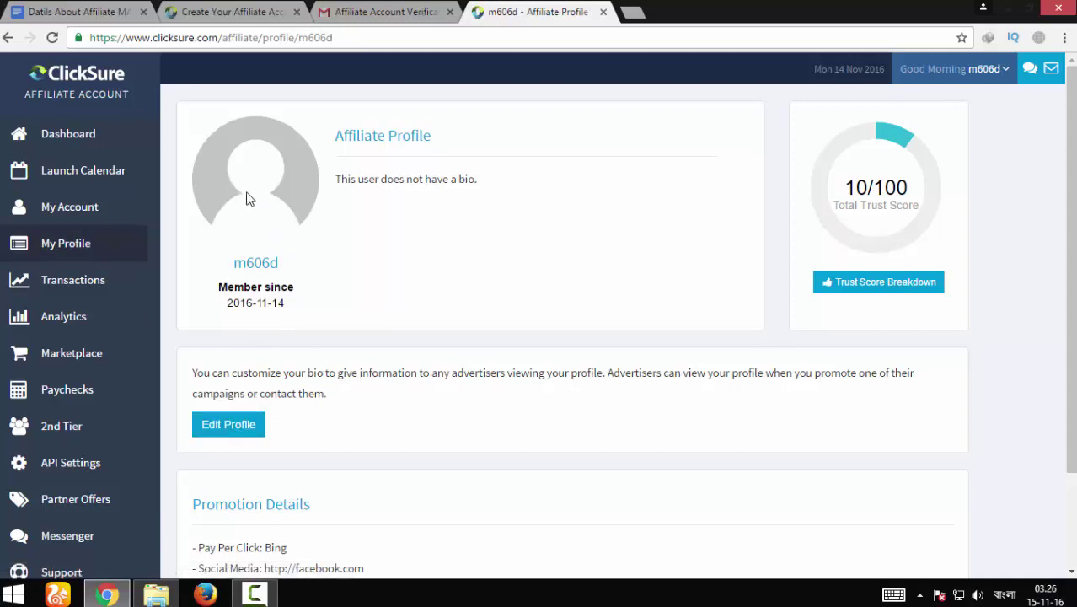
# - View the empty CPA Transactions and Analytics pages, then open the Marketplace
pyautogui.click(81, 278)
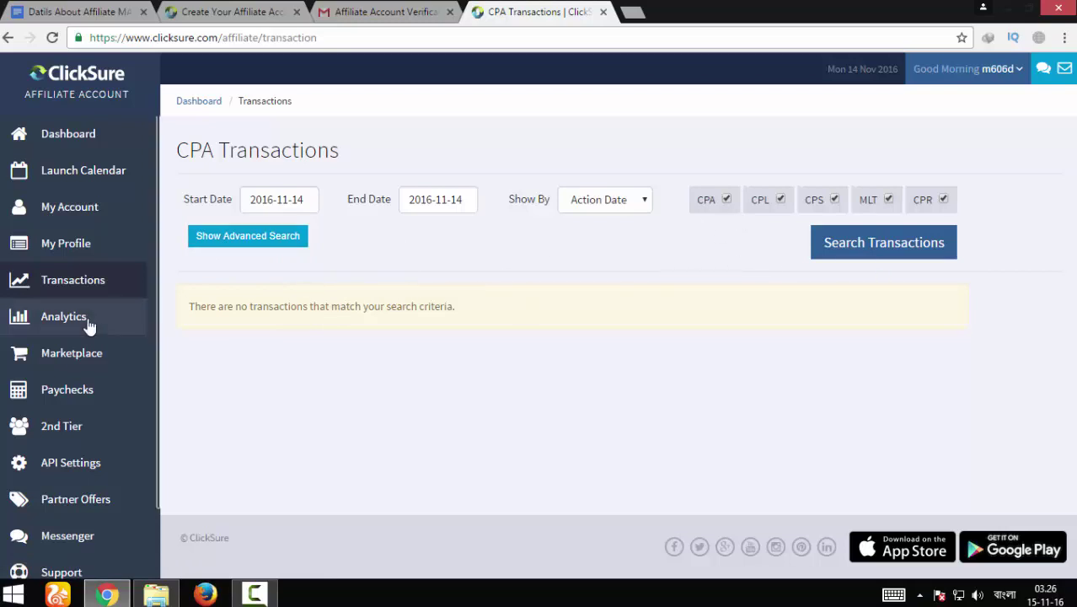
pyautogui.click(135, 317)
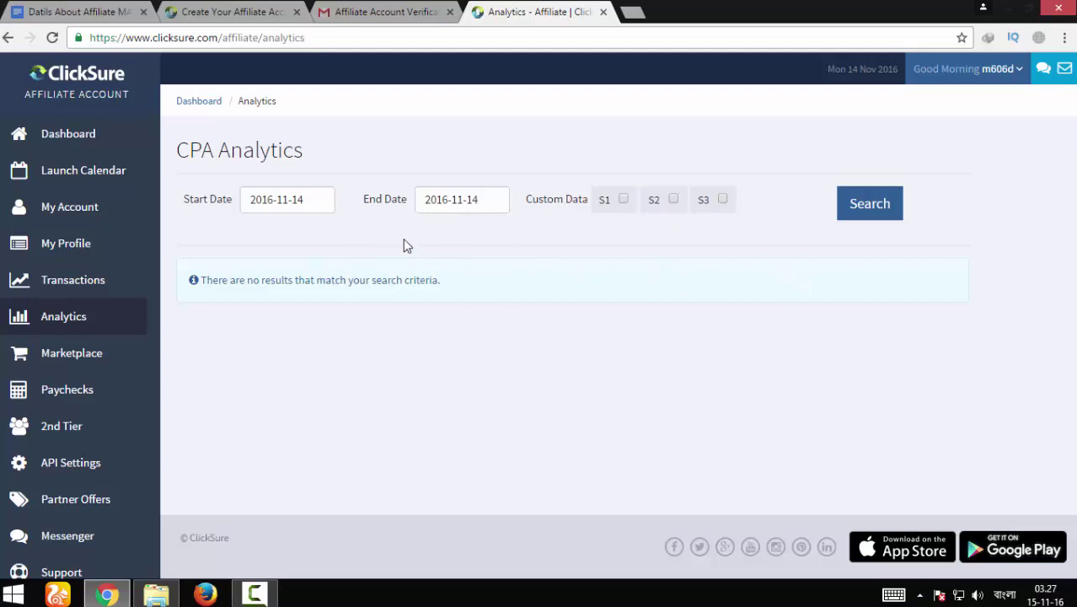
pyautogui.click(119, 354)
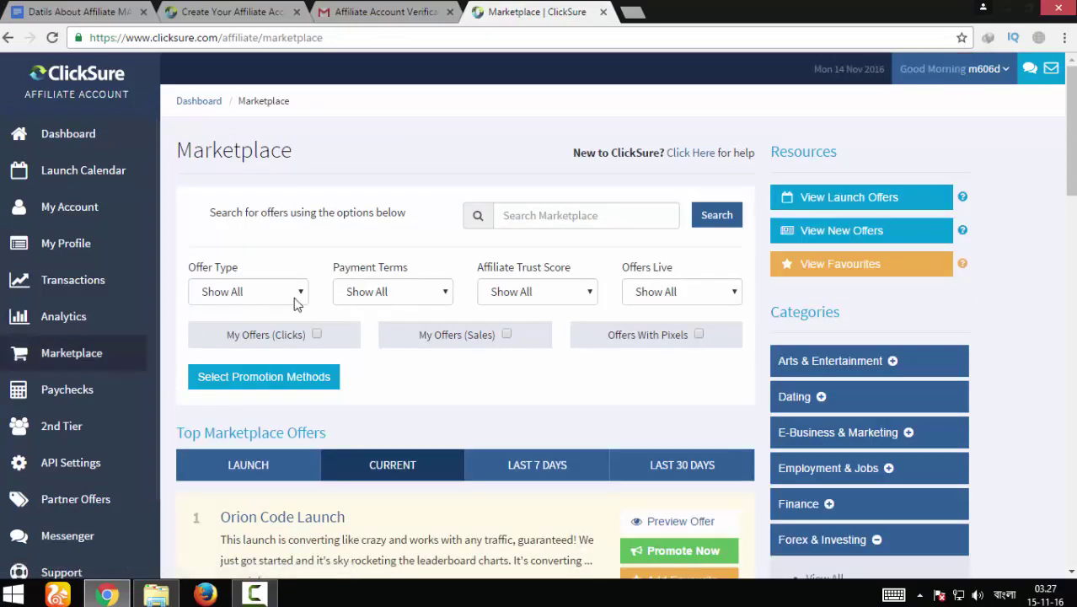
# - Search marketplace offers filtered to CPS, Weekly Net 18 Days, trust score 55 and live in the last 7 days
pyautogui.click(295, 299)
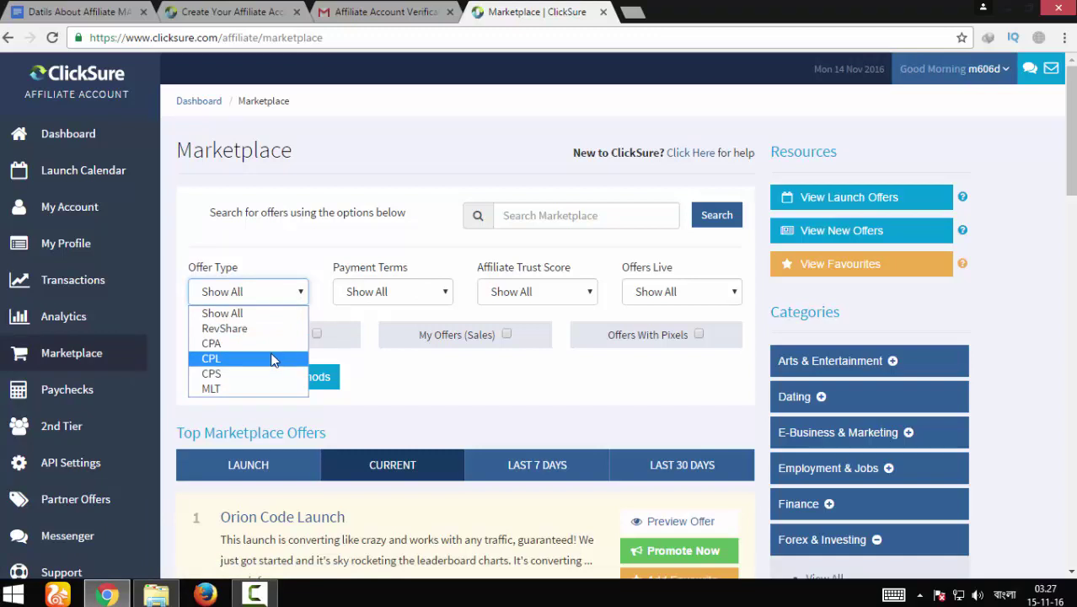
pyautogui.click(264, 374)
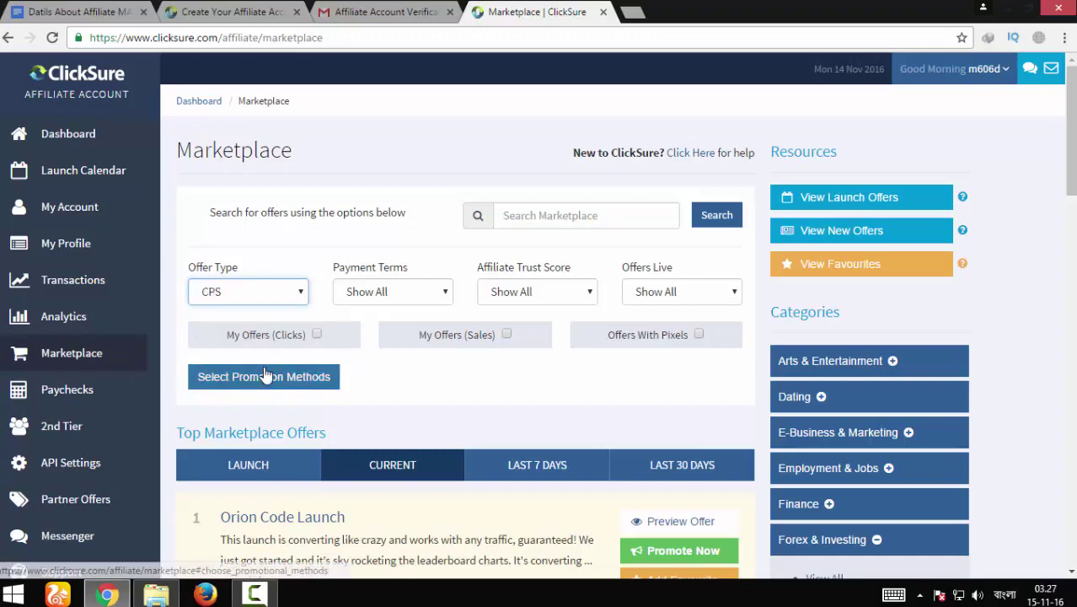
pyautogui.click(261, 296)
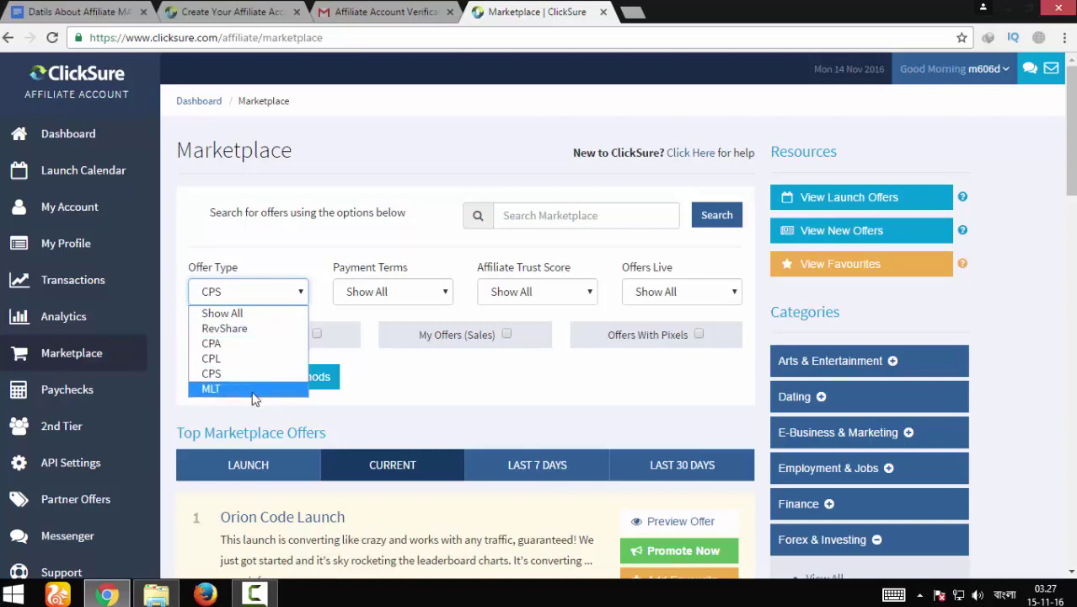
pyautogui.click(434, 291)
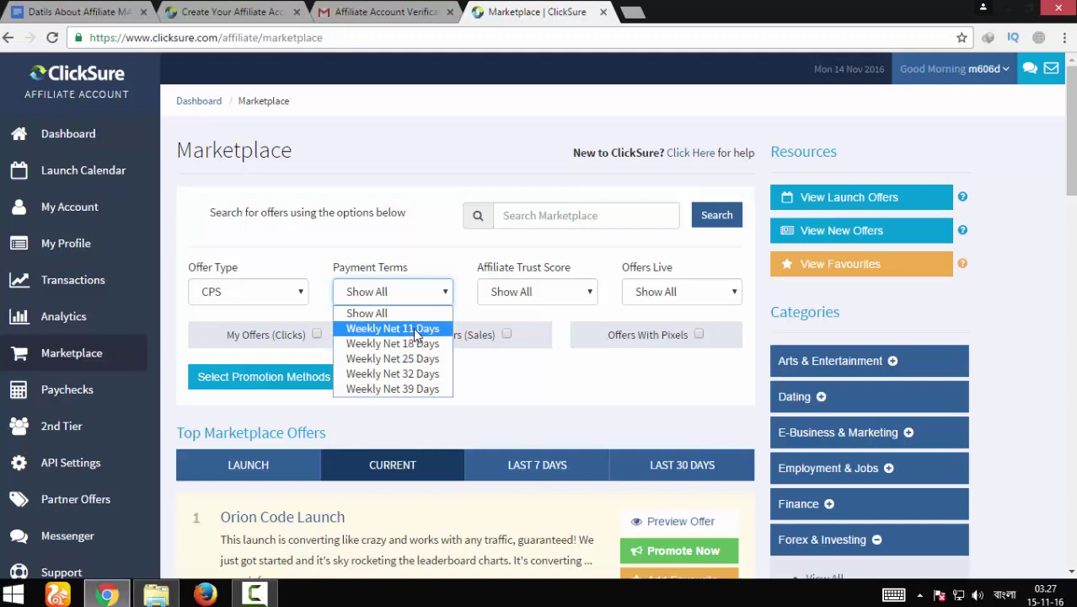
pyautogui.click(411, 344)
pyautogui.click(570, 291)
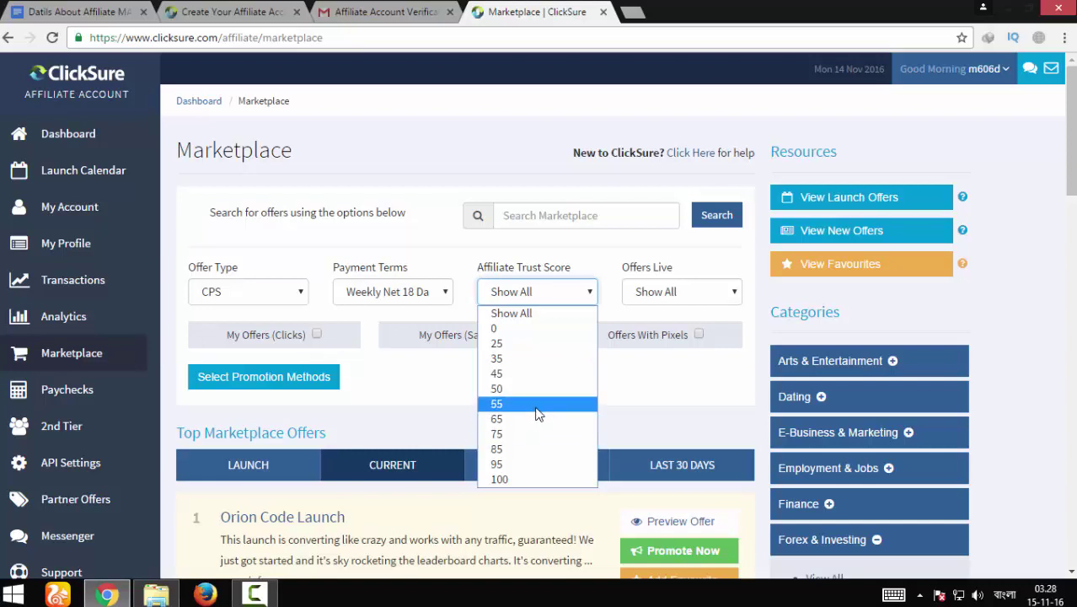
pyautogui.click(538, 405)
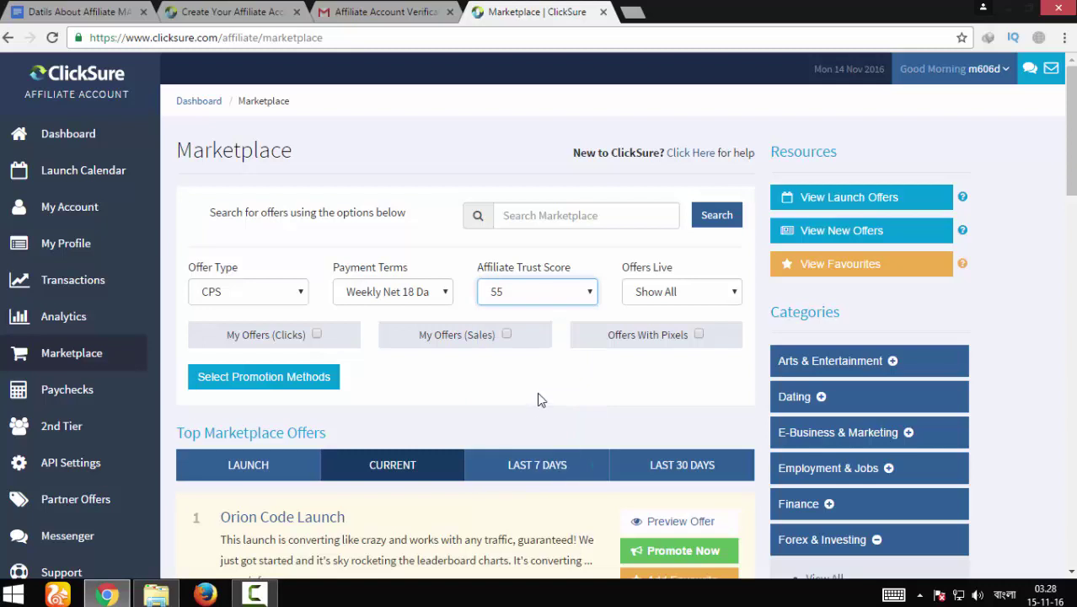
pyautogui.click(717, 299)
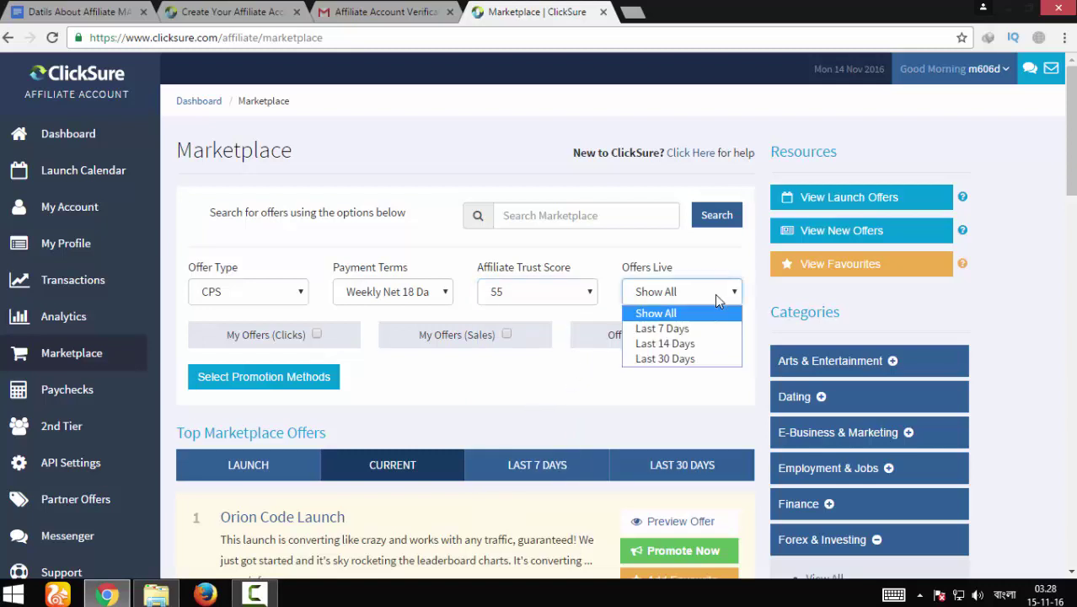
pyautogui.click(687, 331)
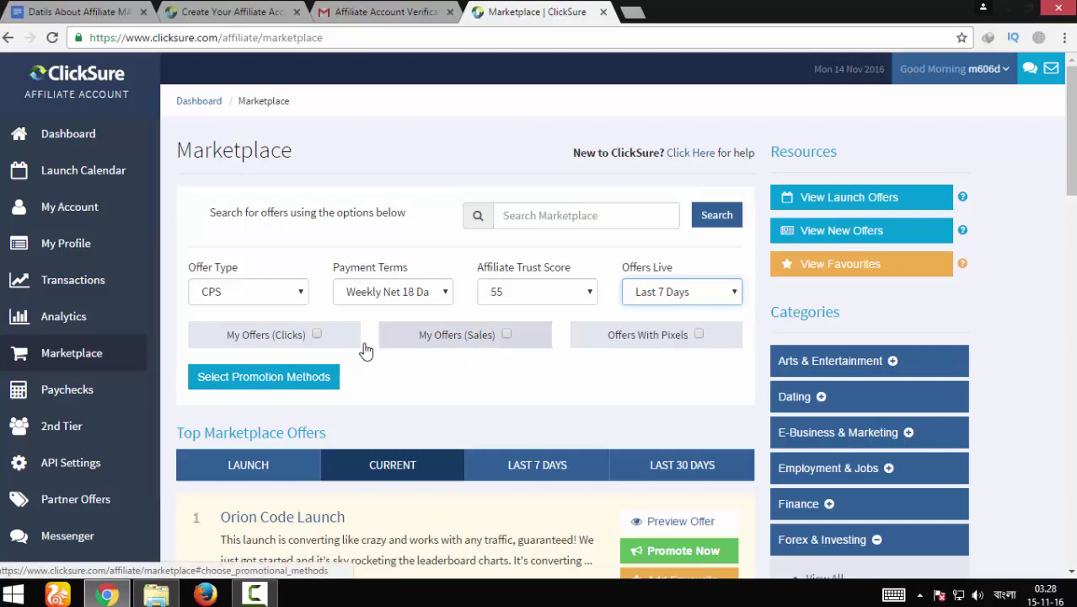
pyautogui.click(728, 217)
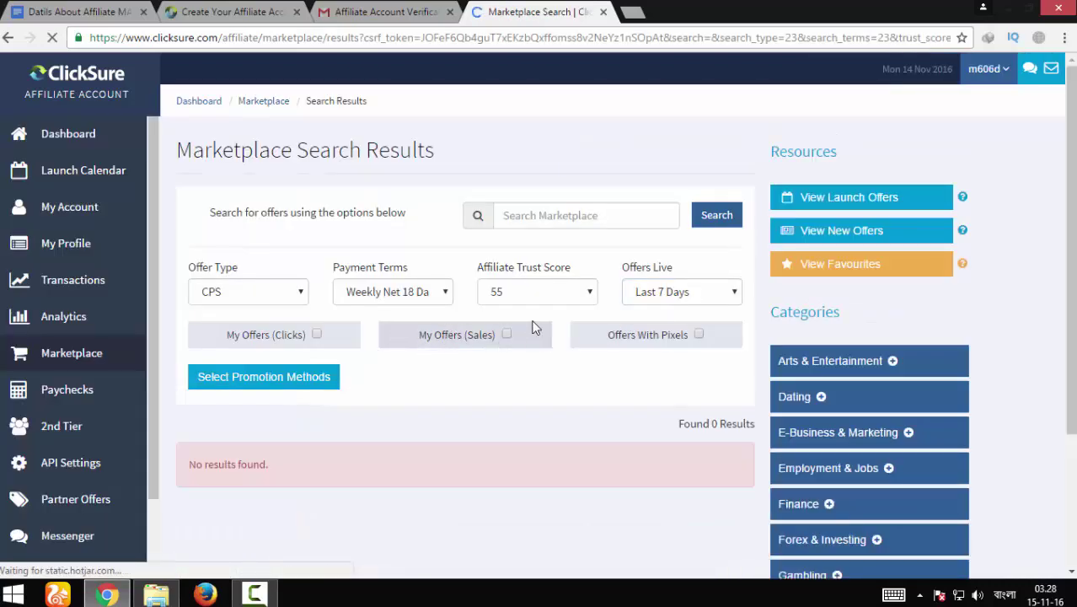
# - Reset Offer Type and Affiliate Trust Score to Show All, rerunning the search after each
pyautogui.click(253, 292)
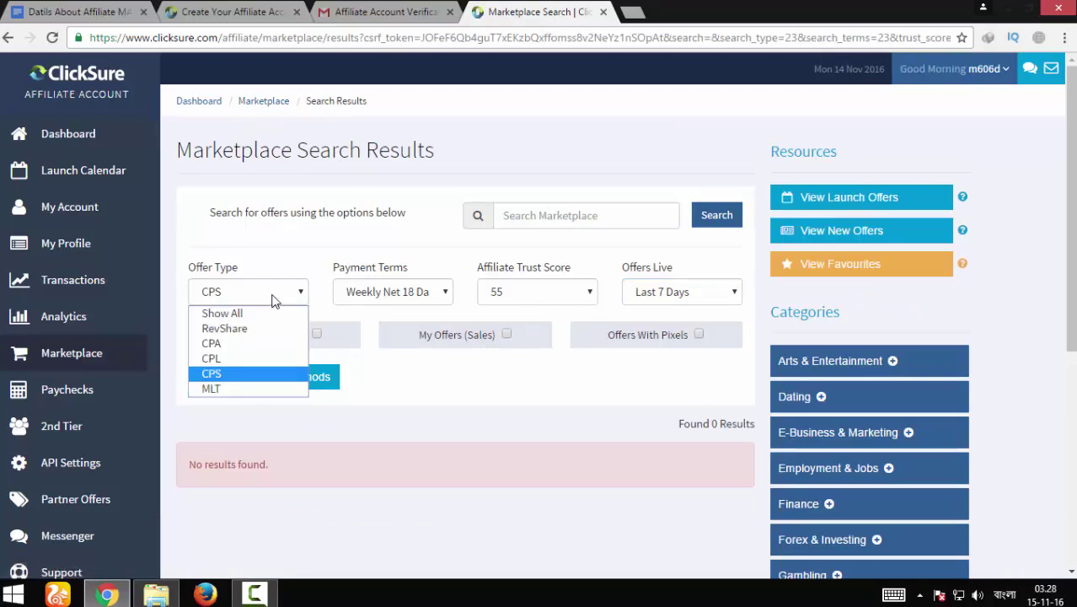
pyautogui.click(228, 310)
pyautogui.click(716, 215)
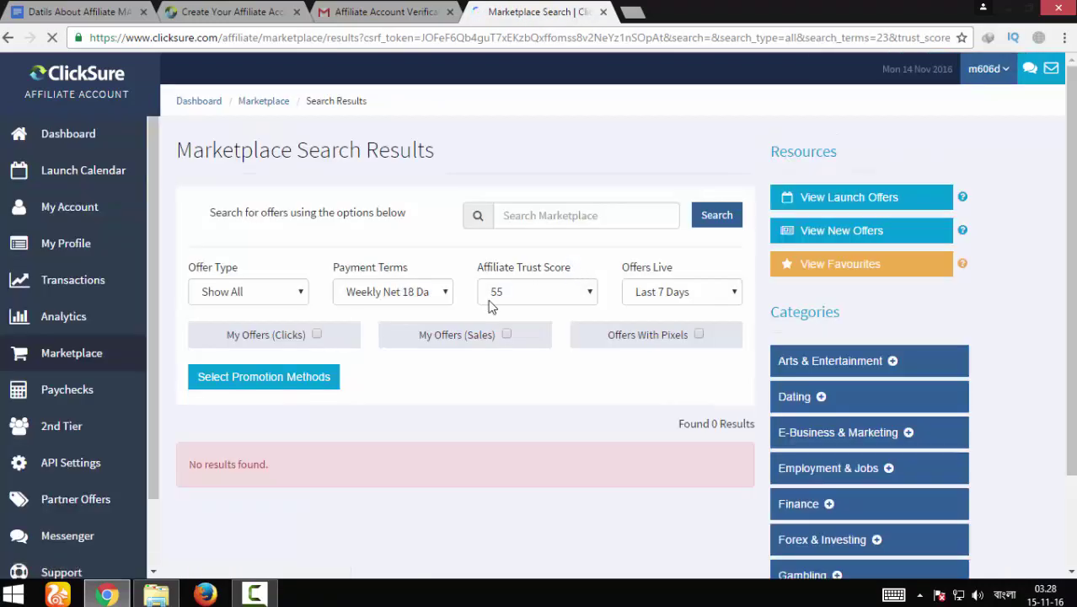
pyautogui.click(560, 291)
pyautogui.click(533, 313)
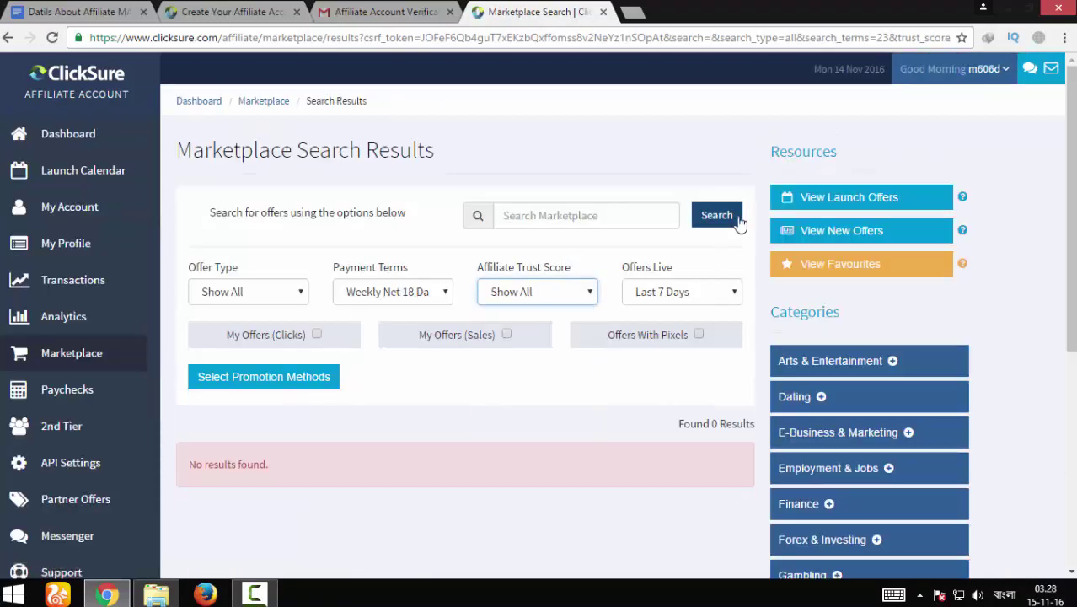
pyautogui.click(735, 217)
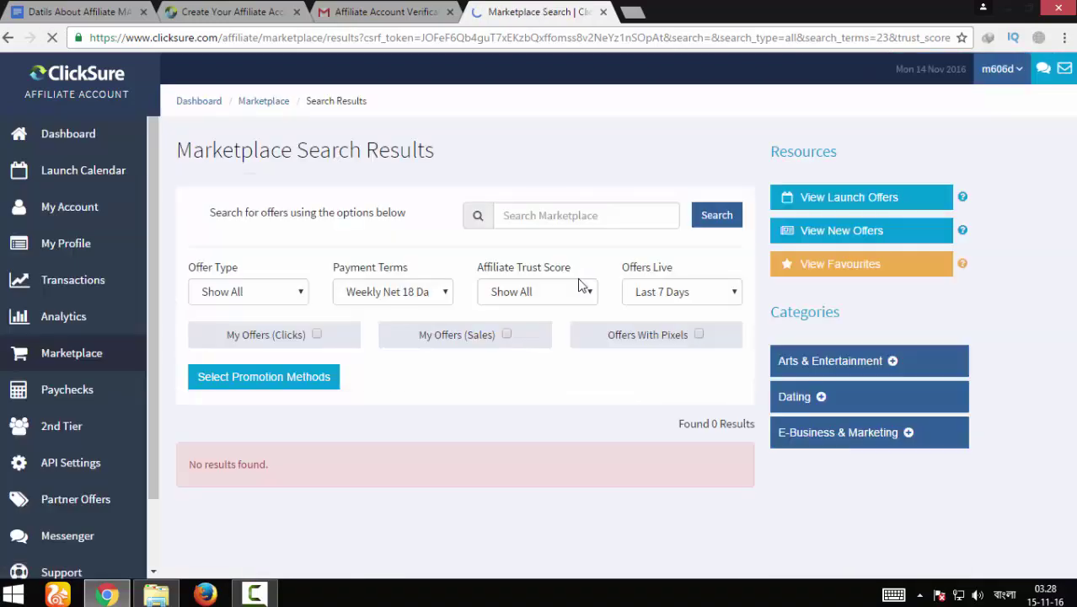
# - Reset Payment Terms to Show All, rerun the search and browse the 19 results
pyautogui.click(432, 291)
pyautogui.click(416, 315)
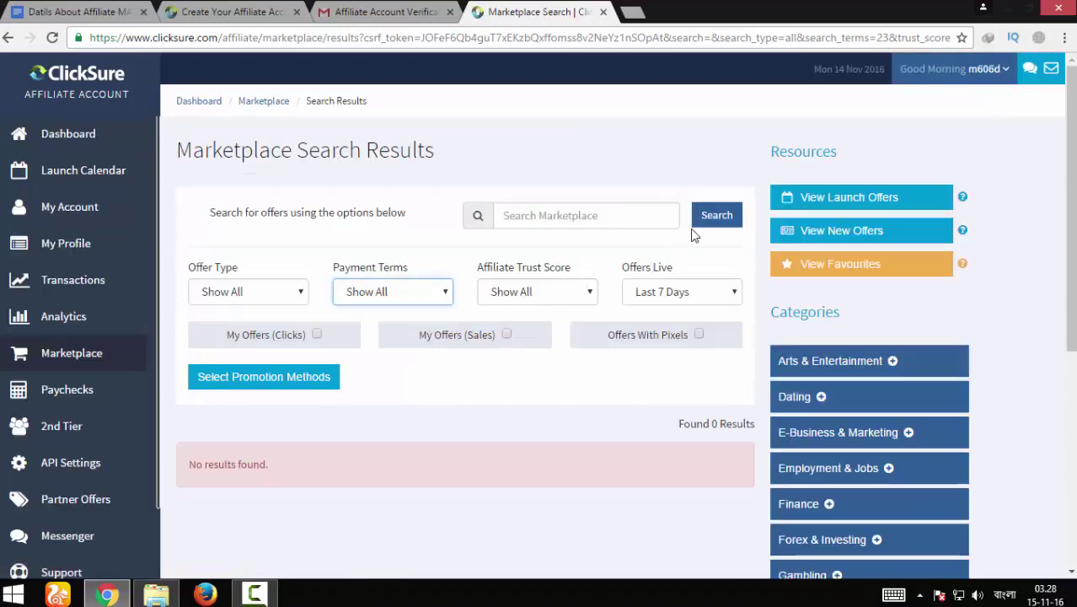
pyautogui.click(707, 221)
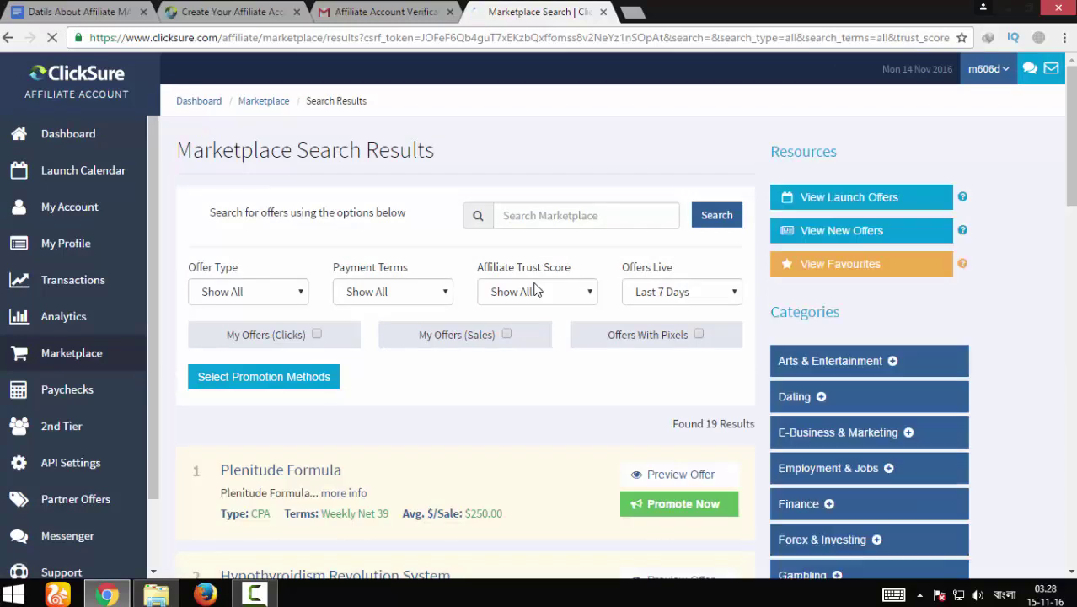
pyautogui.click(426, 299)
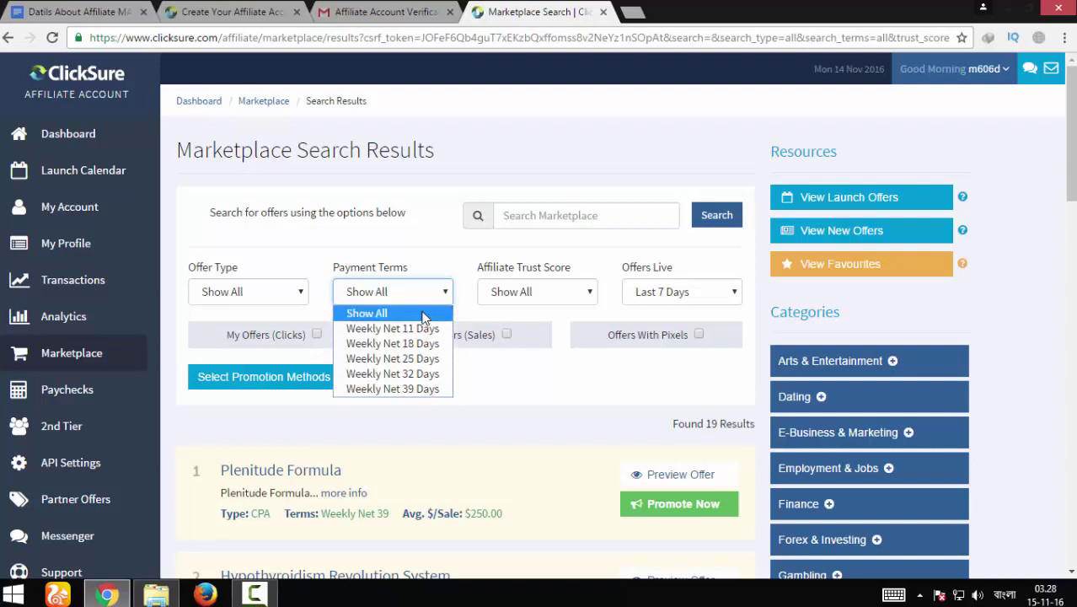
pyautogui.click(528, 363)
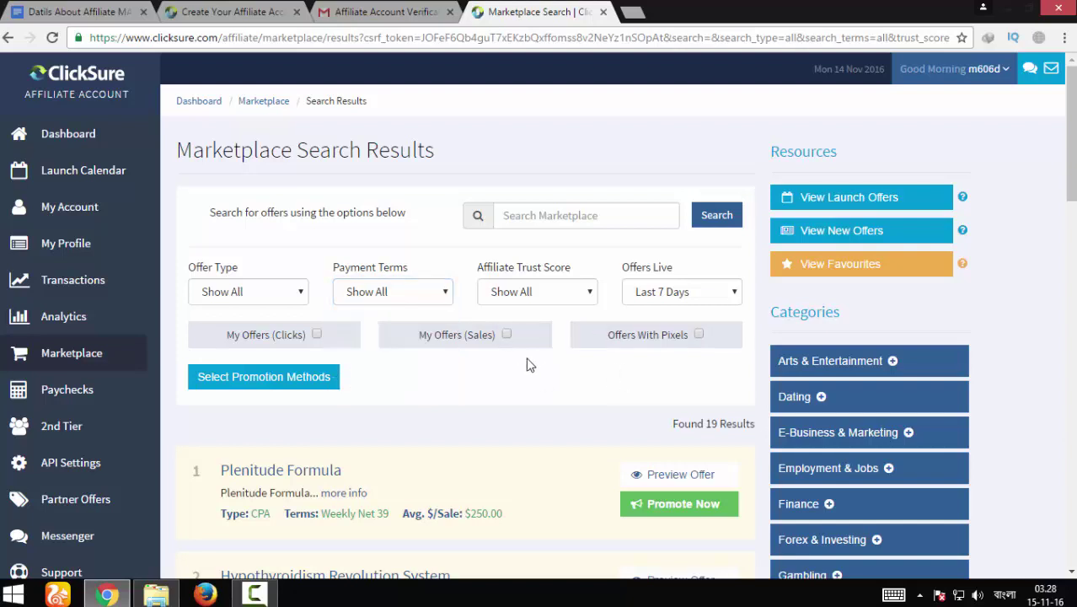
pyautogui.scroll(-4, 539, 354)
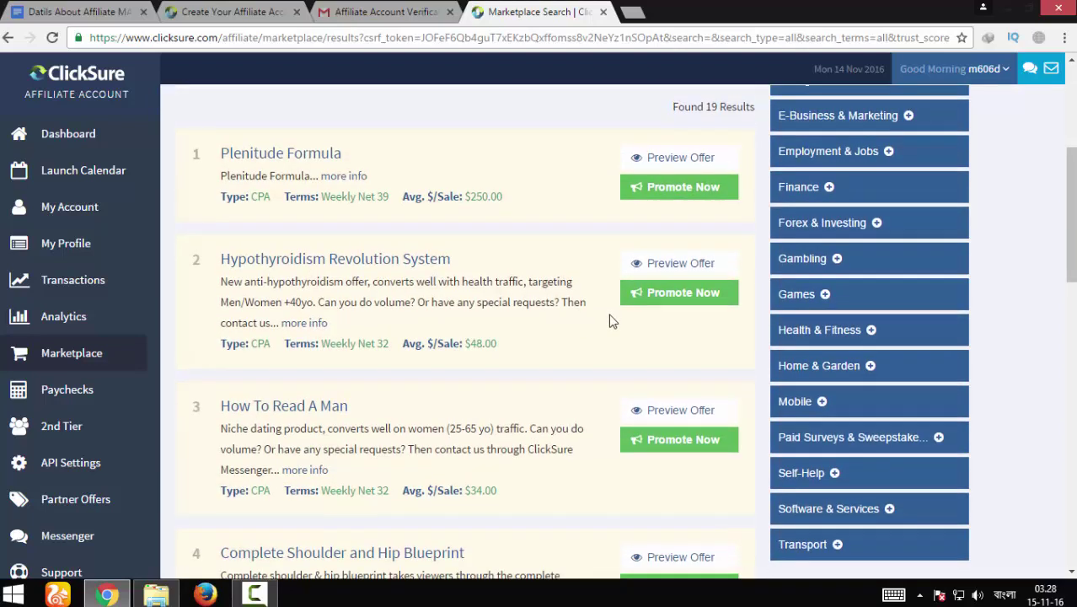
pyautogui.scroll(3, 615, 312)
pyautogui.scroll(-2, 623, 306)
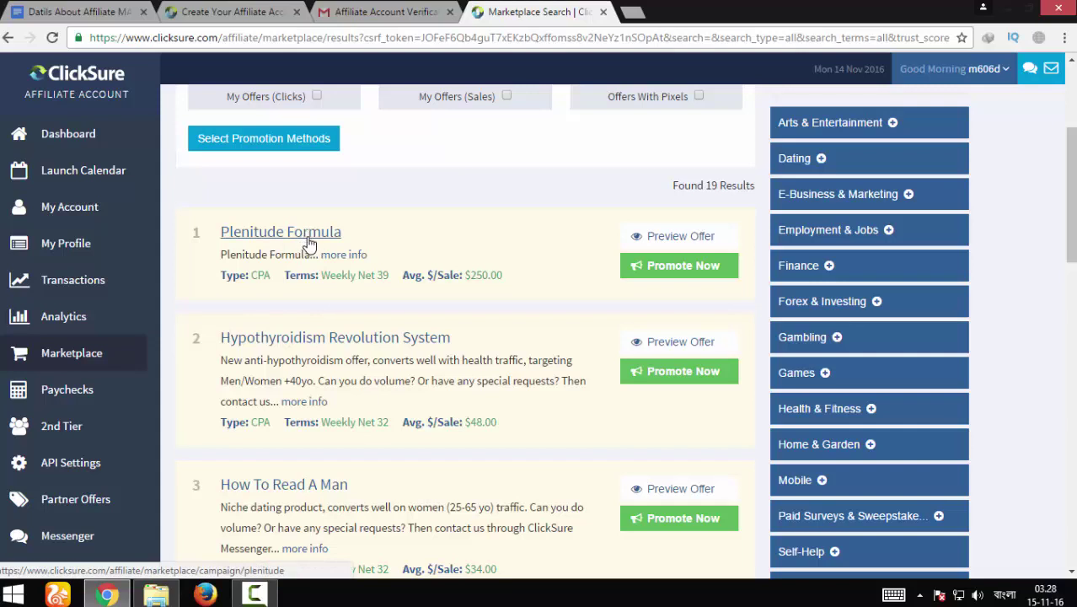
# - Open the Plenitude Formula offer and note its Weekly Net 39 terms and $250.00 payout
pyautogui.click(310, 243)
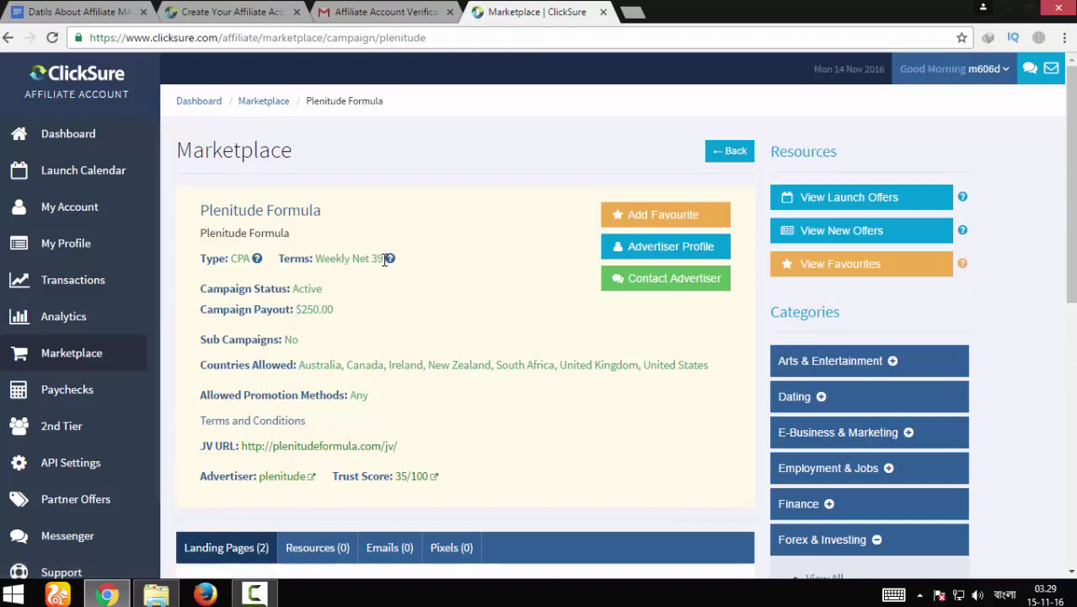
pyautogui.moveTo(375, 257); pyautogui.dragTo(362, 257)
pyautogui.click(366, 311)
pyautogui.moveTo(342, 314); pyautogui.dragTo(305, 305)
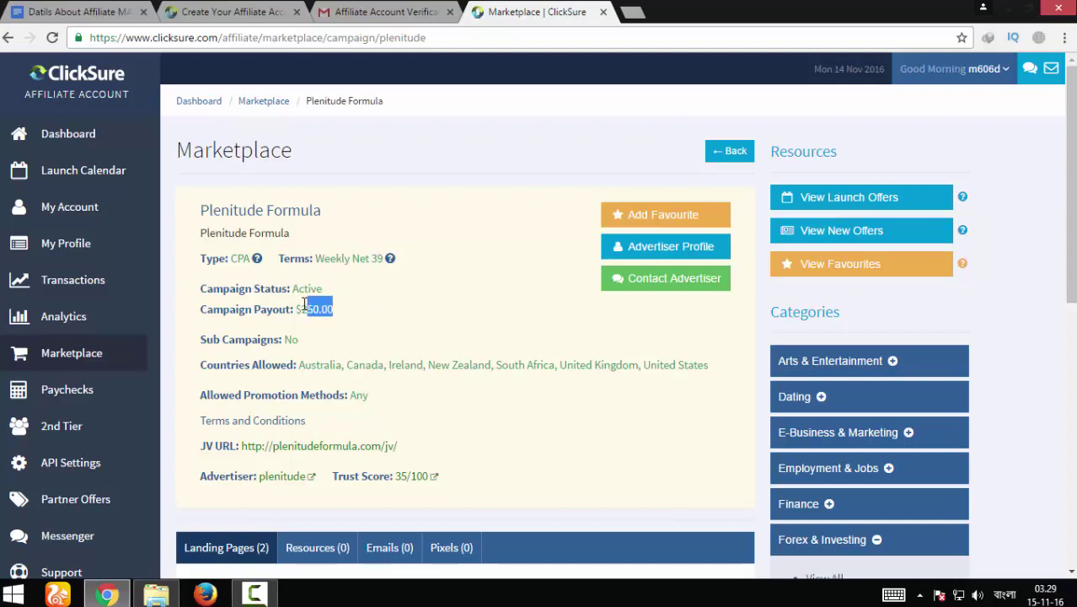
pyautogui.click(308, 334)
# - Select the Sales Page 1 affiliate link, then follow the JV URL into a new tab
pyautogui.scroll(-1, 387, 362)
pyautogui.scroll(-1, 387, 360)
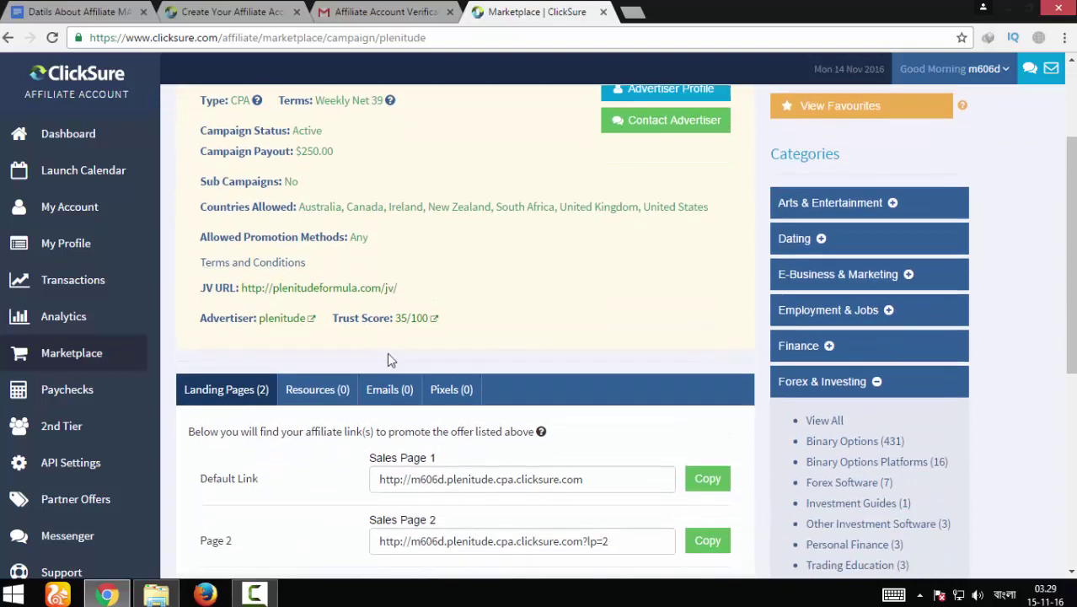
pyautogui.scroll(-1, 387, 360)
pyautogui.moveTo(628, 400); pyautogui.dragTo(355, 386)
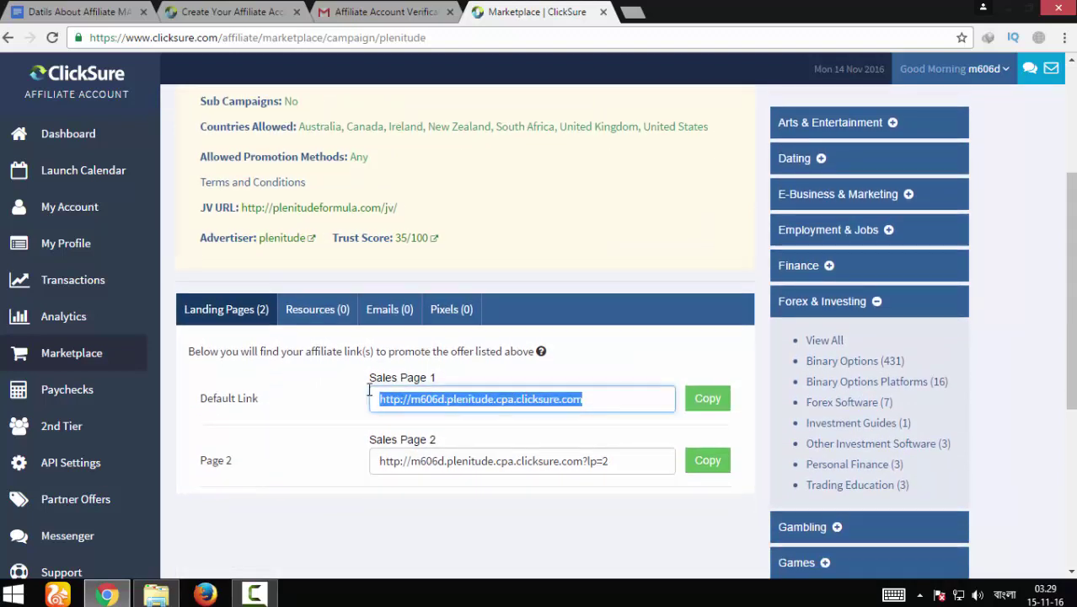
pyautogui.moveTo(607, 407); pyautogui.dragTo(345, 407)
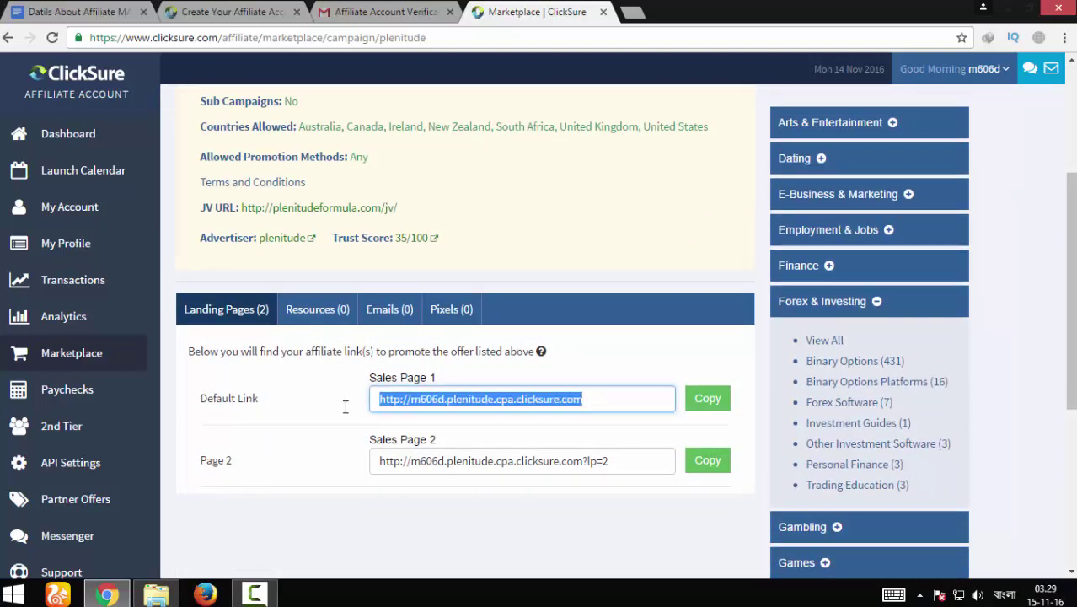
pyautogui.click(461, 404)
pyautogui.moveTo(675, 401); pyautogui.dragTo(351, 393)
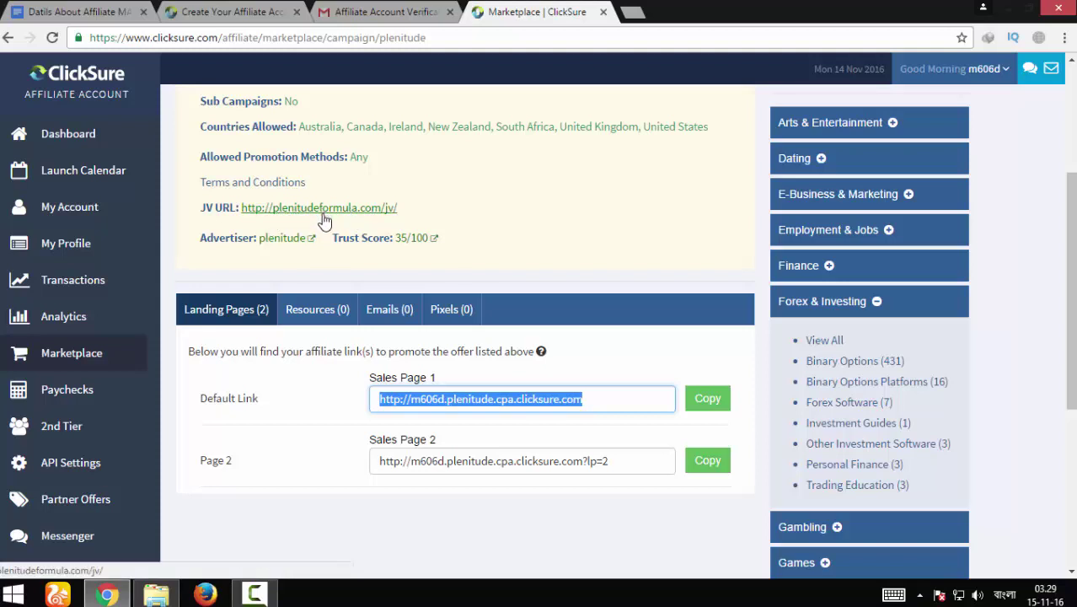
pyautogui.click(371, 210)
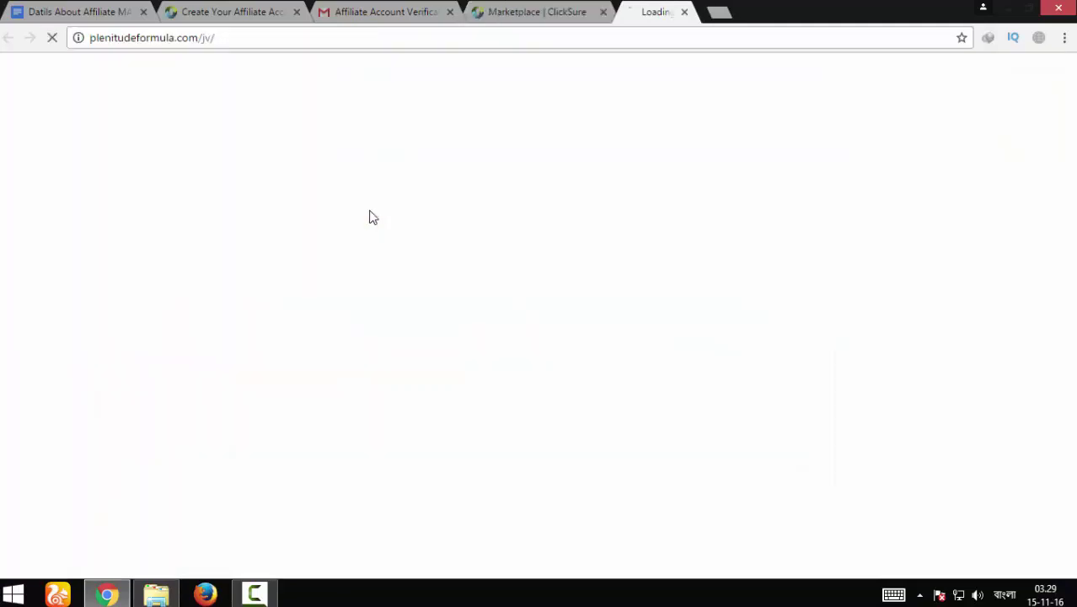
# - Scroll through the JV page's swipe emails and JV-list signup, then return to the Marketplace tab
pyautogui.click(552, 17)
pyautogui.click(693, 17)
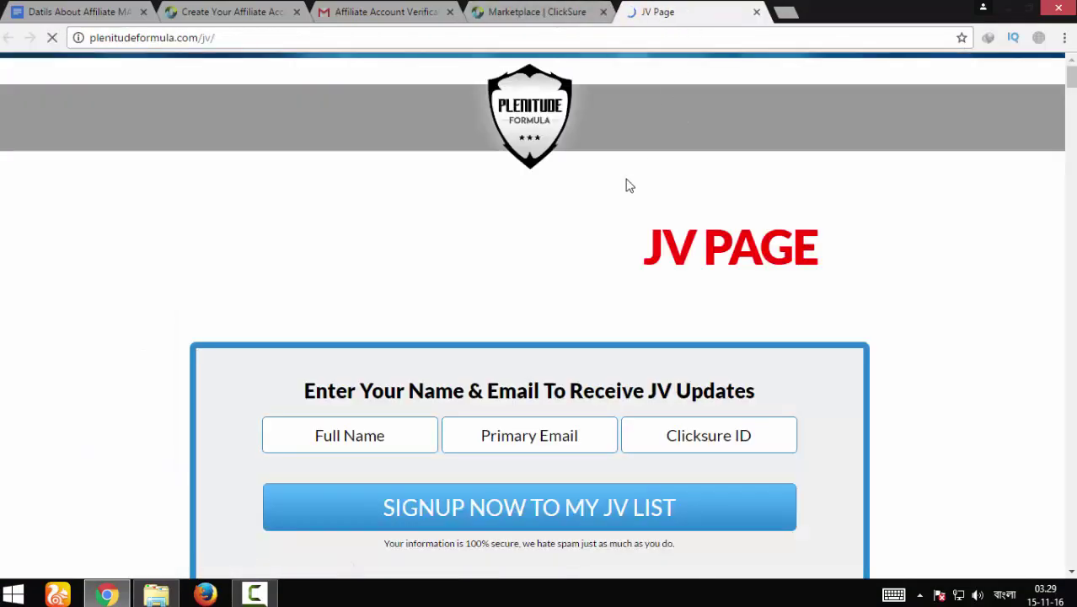
pyautogui.scroll(-2, 615, 215)
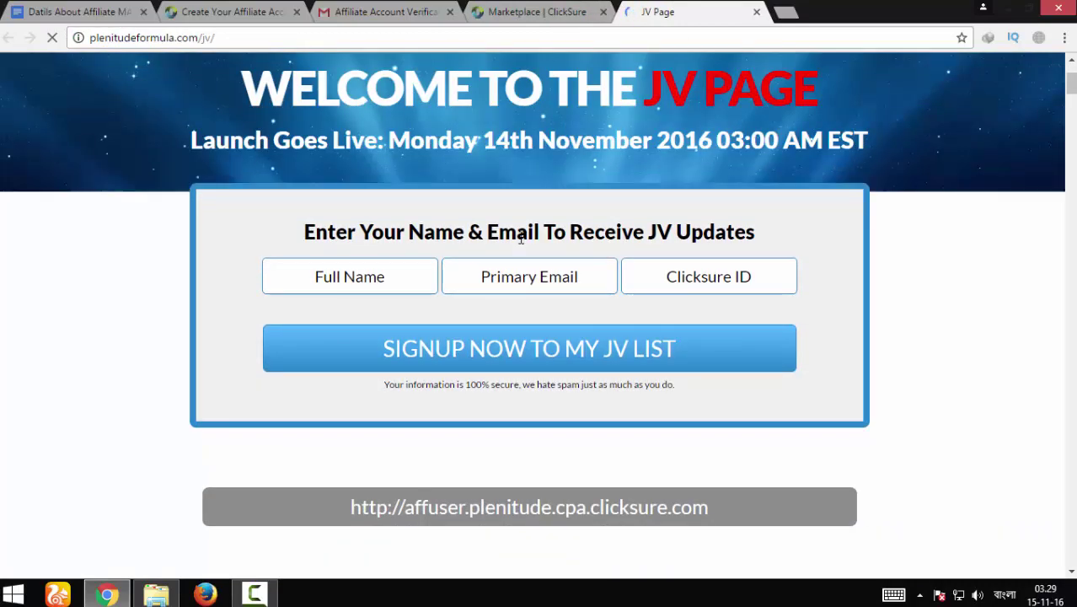
pyautogui.scroll(-4, 454, 284)
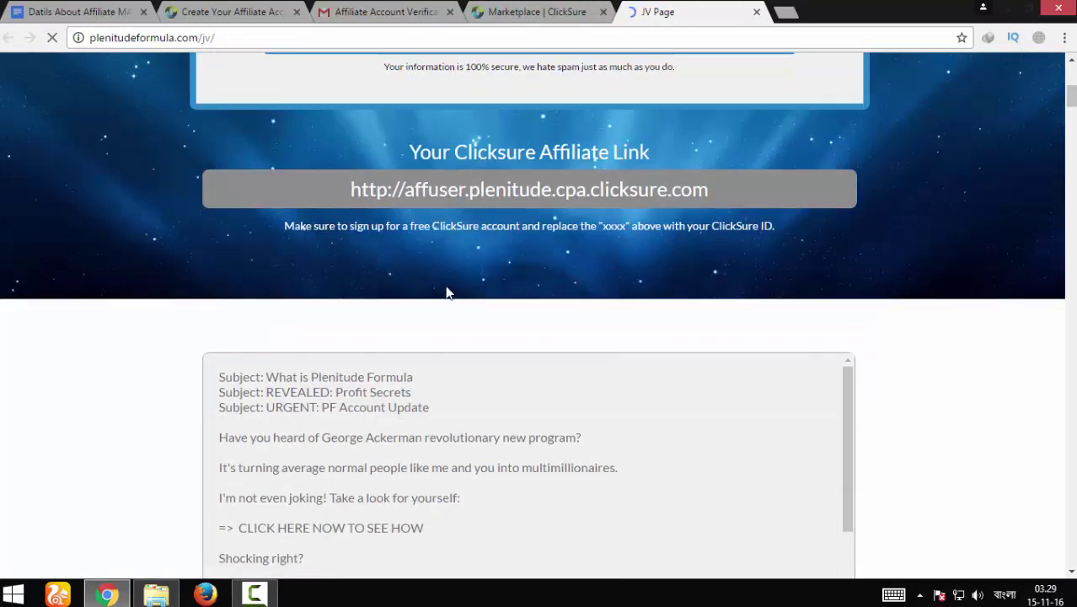
pyautogui.scroll(-2, 447, 293)
pyautogui.scroll(-2, 452, 288)
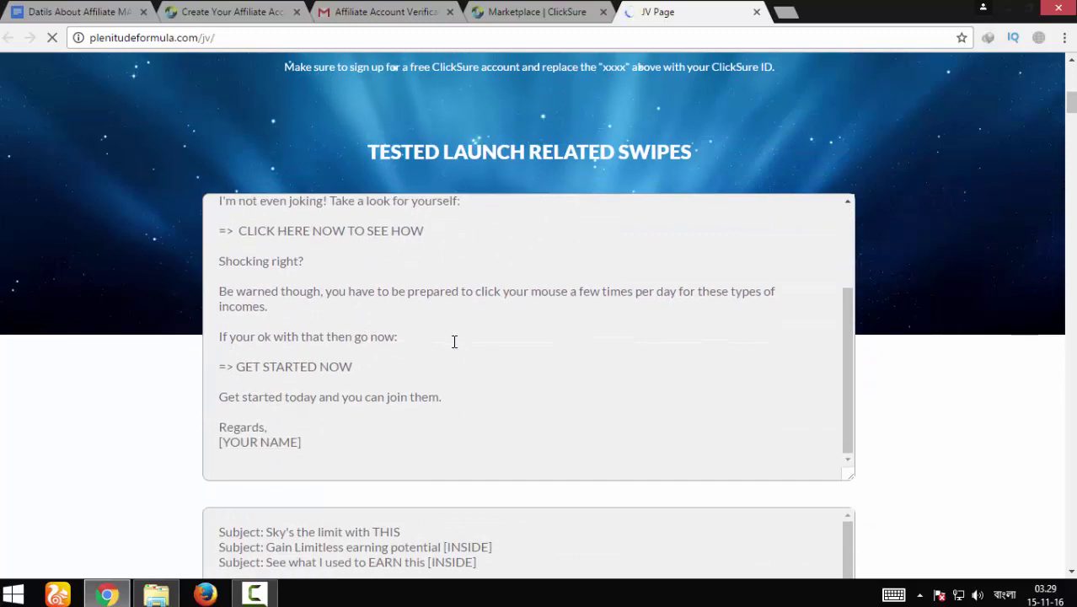
pyautogui.scroll(10, 454, 342)
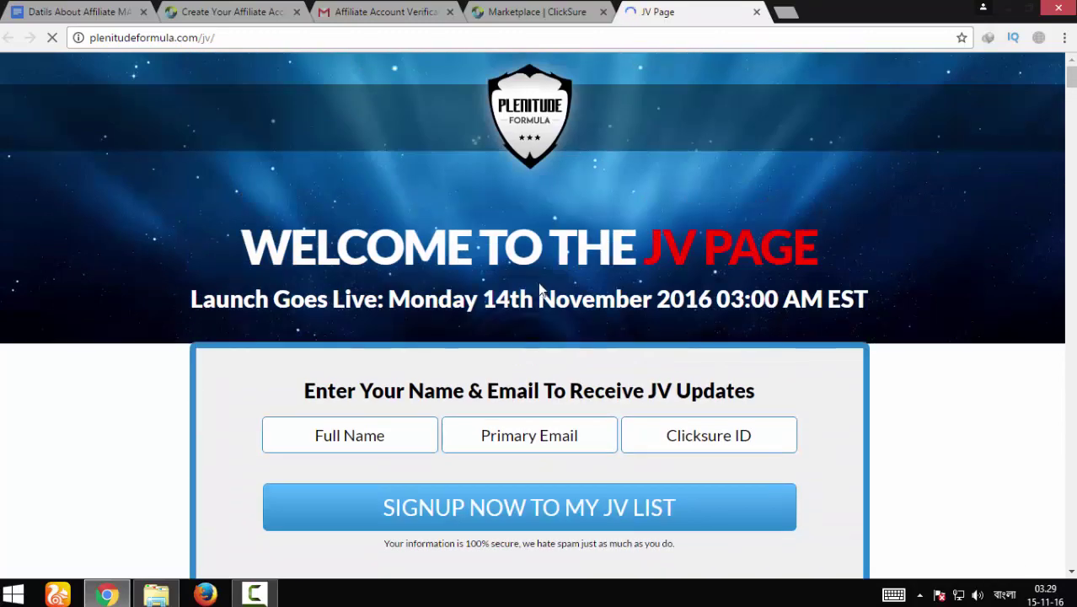
pyautogui.scroll(-5, 540, 298)
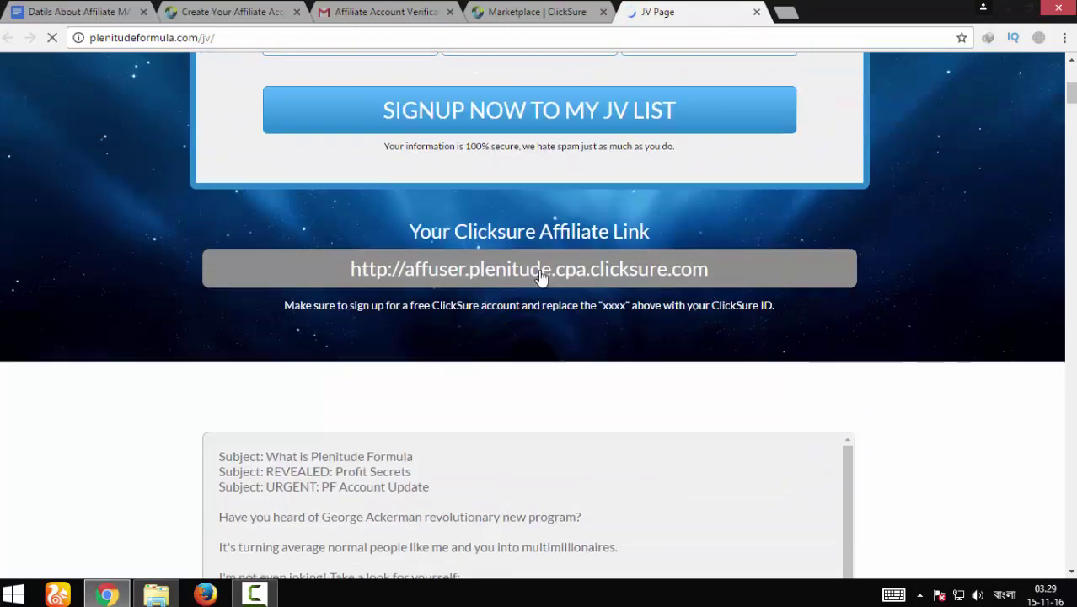
pyautogui.scroll(-6, 382, 318)
pyautogui.scroll(1, 497, 178)
pyautogui.scroll(-5, 498, 188)
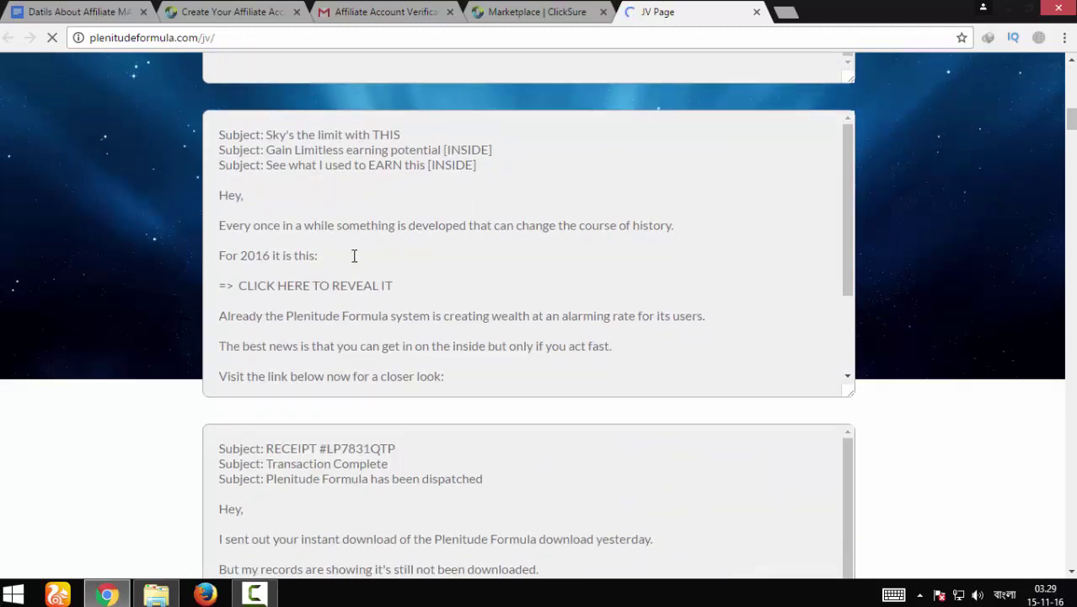
pyautogui.scroll(-3, 373, 338)
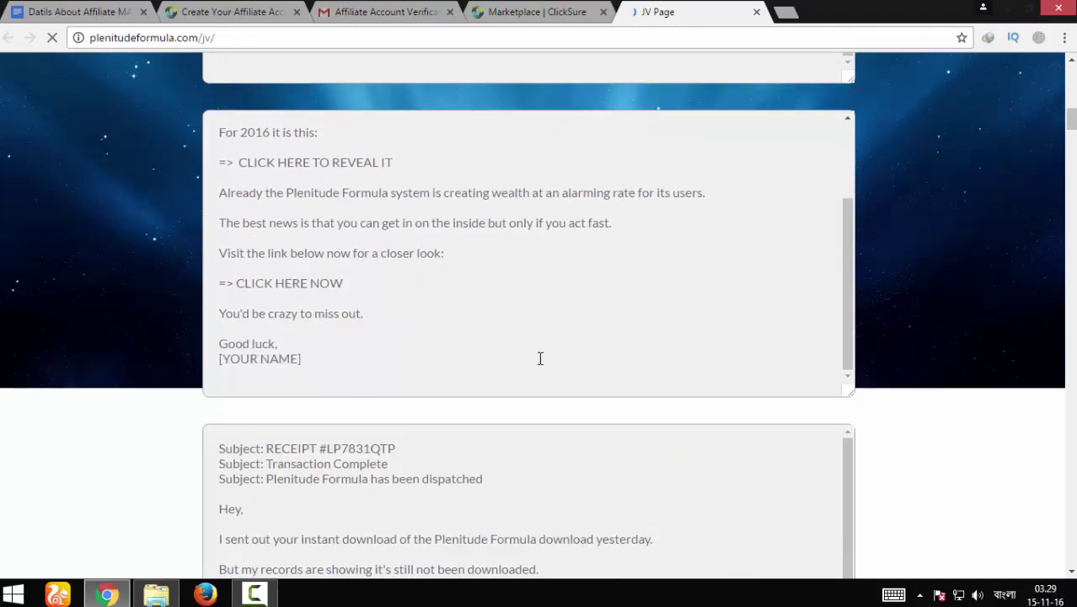
pyautogui.scroll(-12, 506, 375)
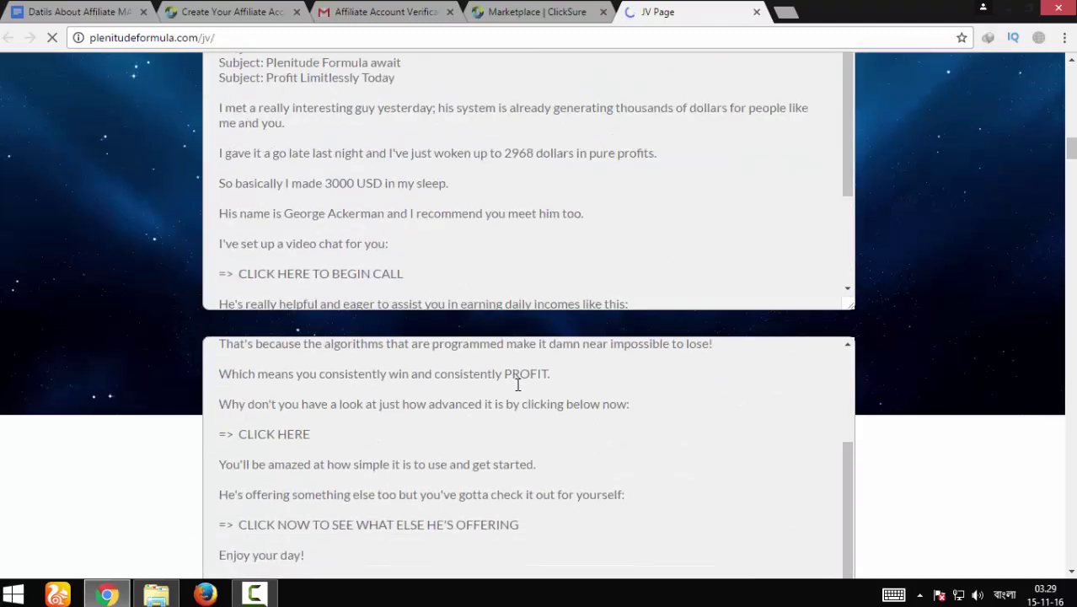
pyautogui.scroll(-6, 518, 384)
pyautogui.scroll(-20, 529, 337)
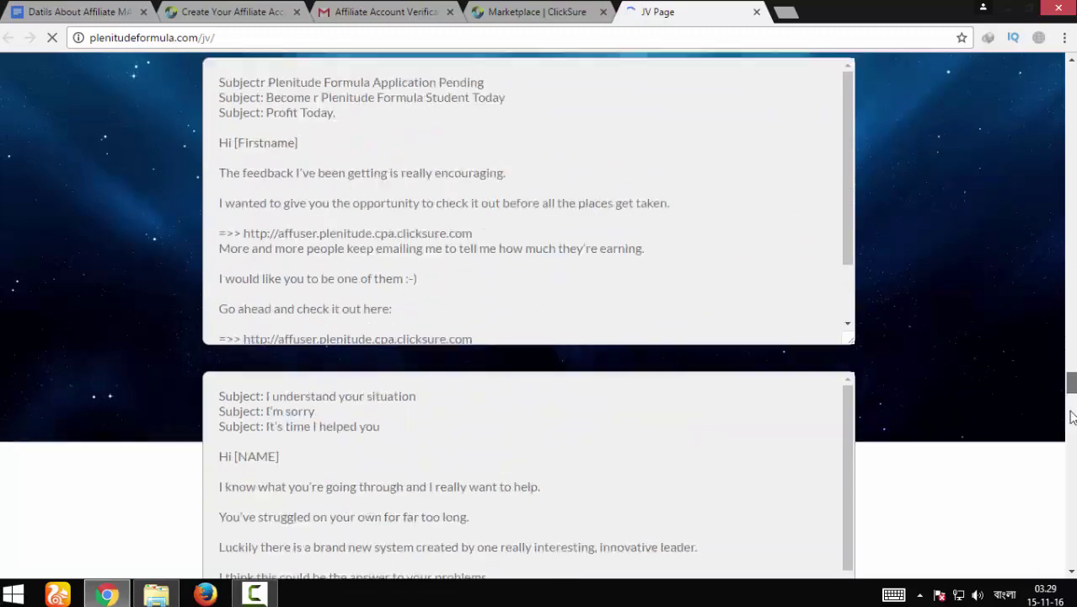
pyautogui.scroll(-5, 528, 337)
pyautogui.scroll(20, 529, 337)
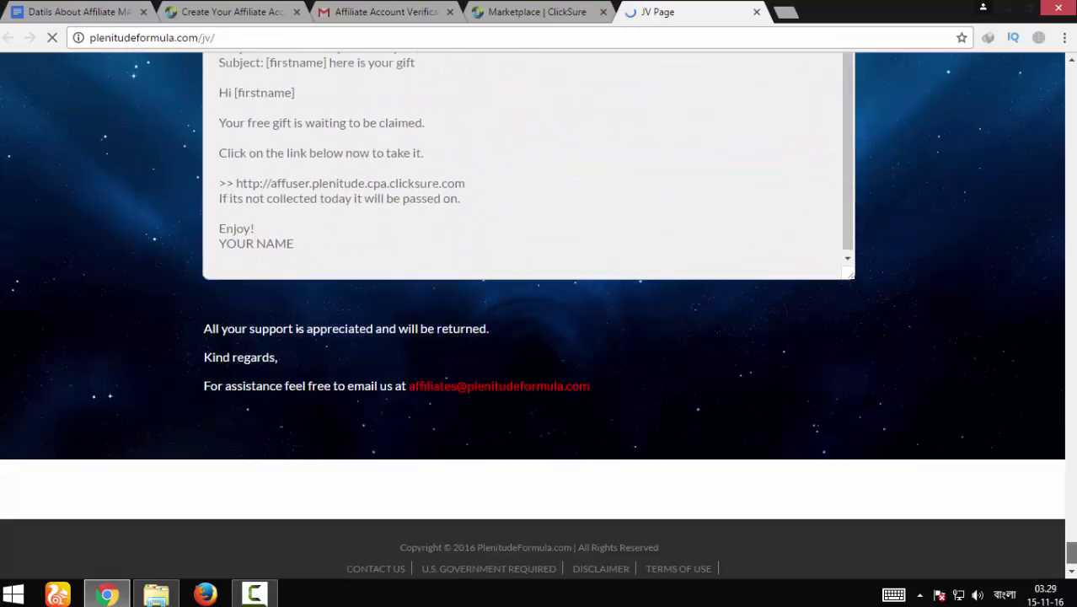
pyautogui.moveTo(1071, 129); pyautogui.dragTo(1071, 107)
pyautogui.scroll(6, 429, 310)
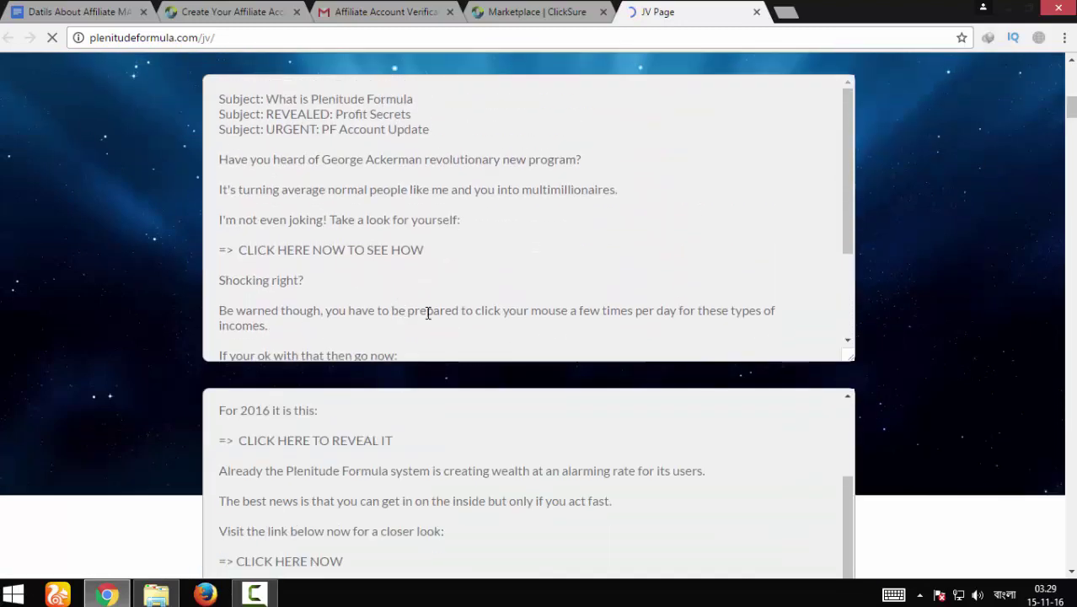
pyautogui.scroll(-2, 439, 317)
pyautogui.scroll(-1, 439, 317)
pyautogui.click(537, 12)
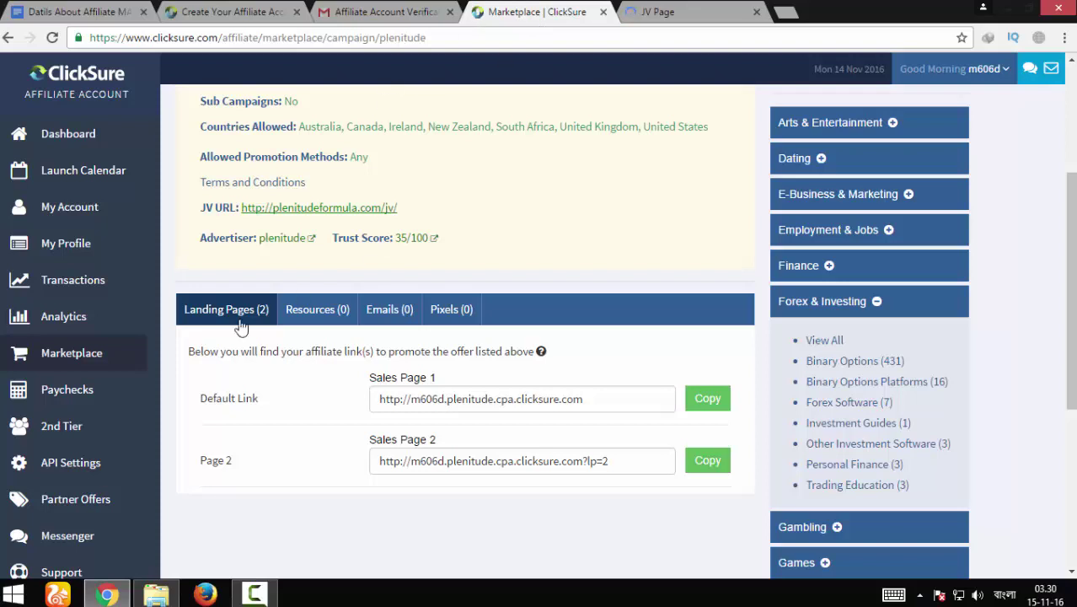
pyautogui.click(597, 400)
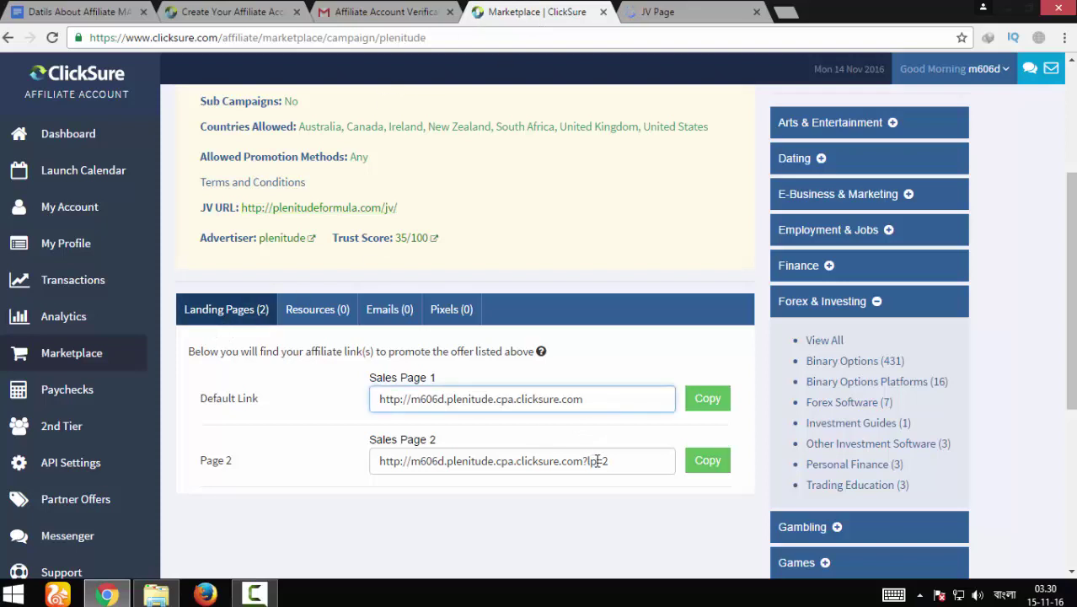
pyautogui.click(597, 461)
pyautogui.moveTo(628, 463); pyautogui.dragTo(356, 462)
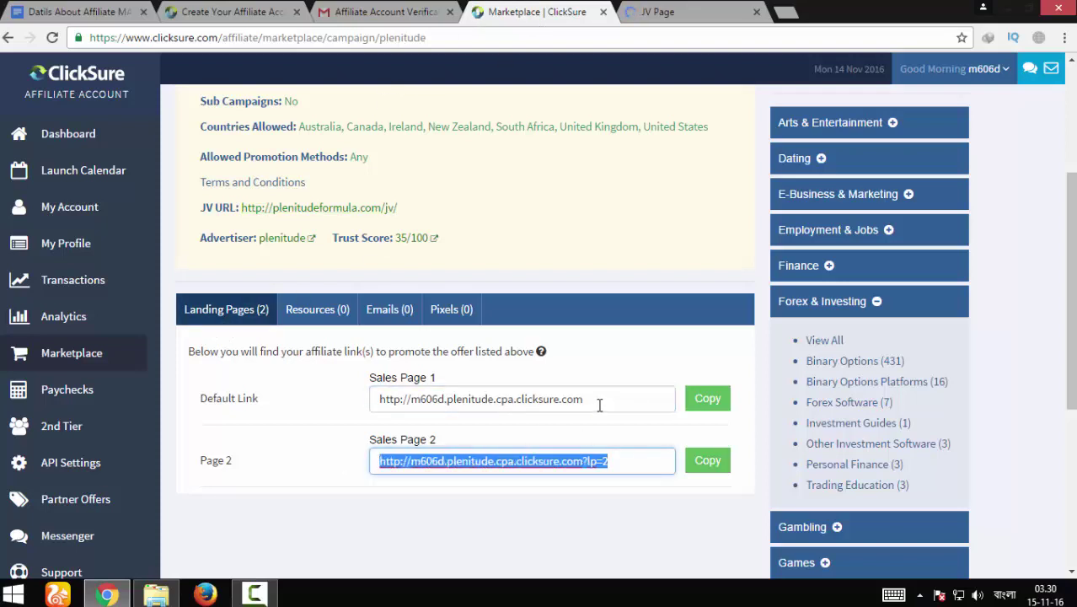
pyautogui.moveTo(600, 406); pyautogui.dragTo(355, 396)
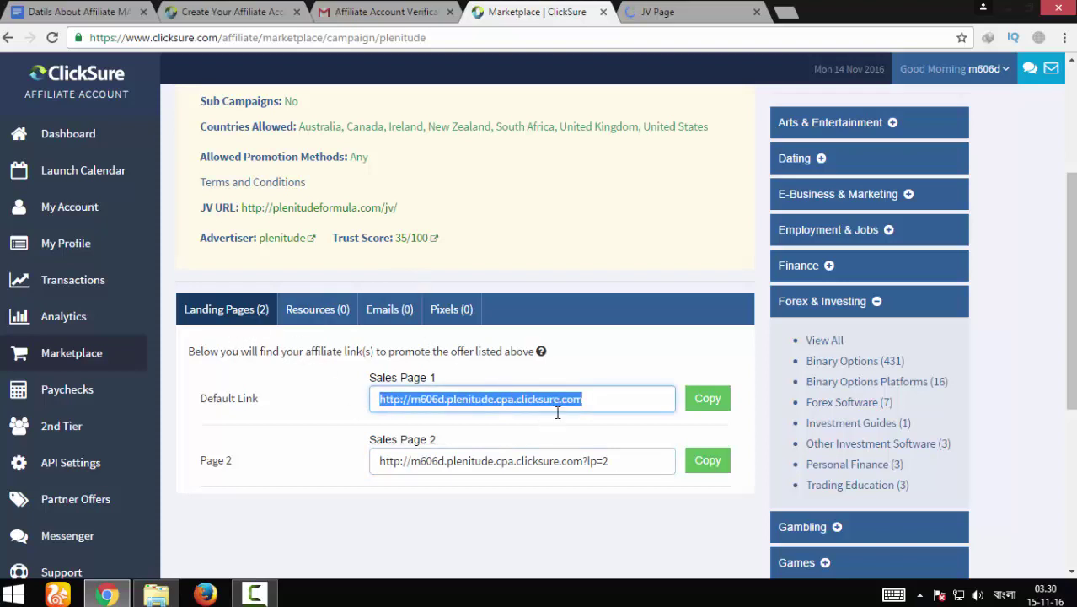
pyautogui.scroll(1, 400, 337)
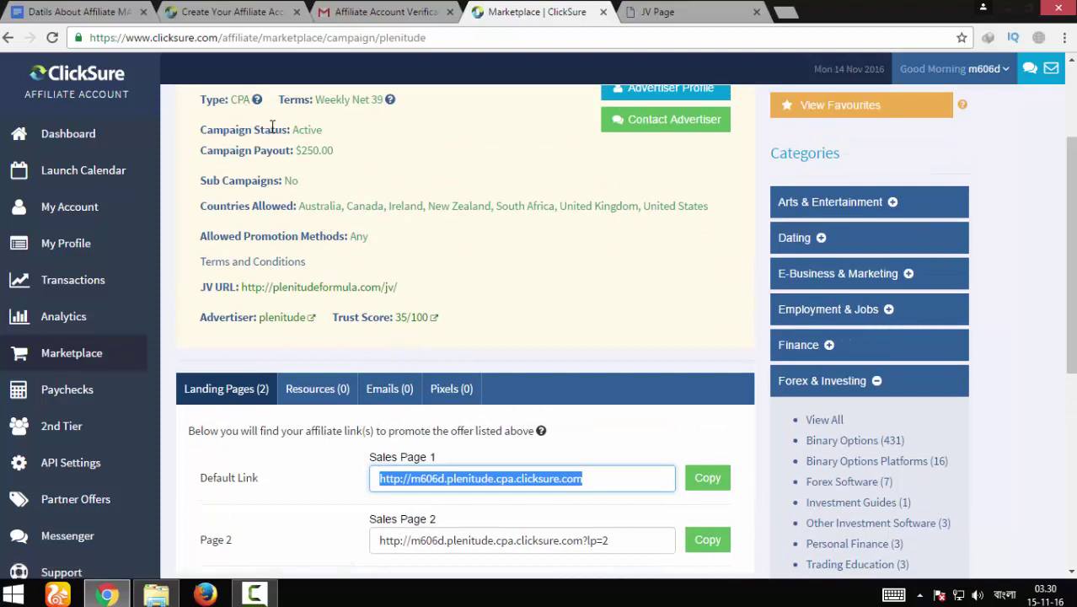
pyautogui.moveTo(252, 97); pyautogui.dragTo(233, 98)
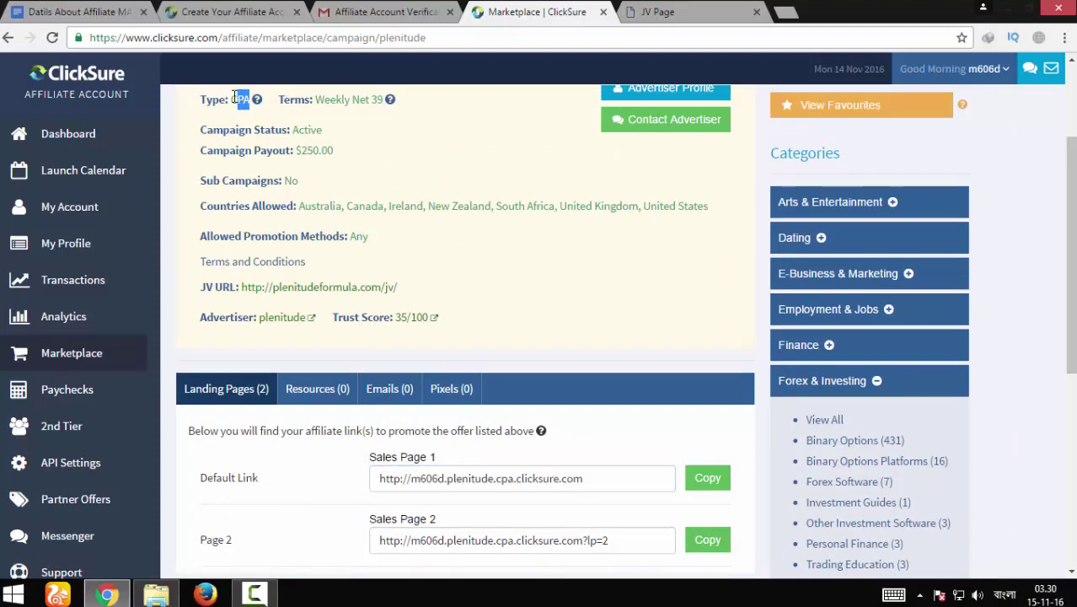
pyautogui.moveTo(298, 206); pyautogui.dragTo(346, 236)
pyautogui.click(352, 229)
pyautogui.moveTo(298, 206); pyautogui.dragTo(371, 200)
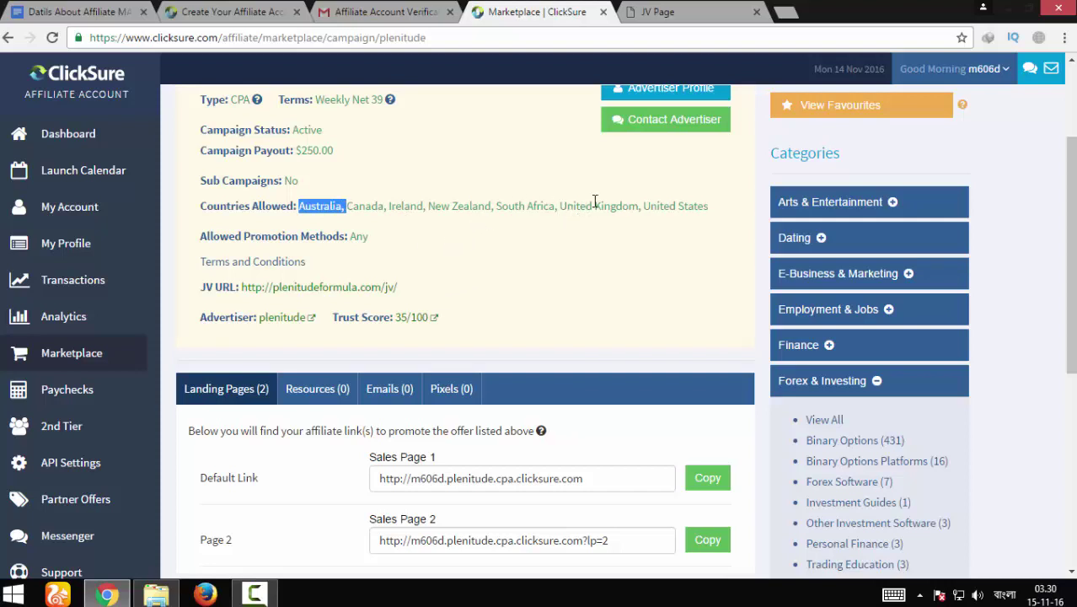
pyautogui.scroll(2, 479, 236)
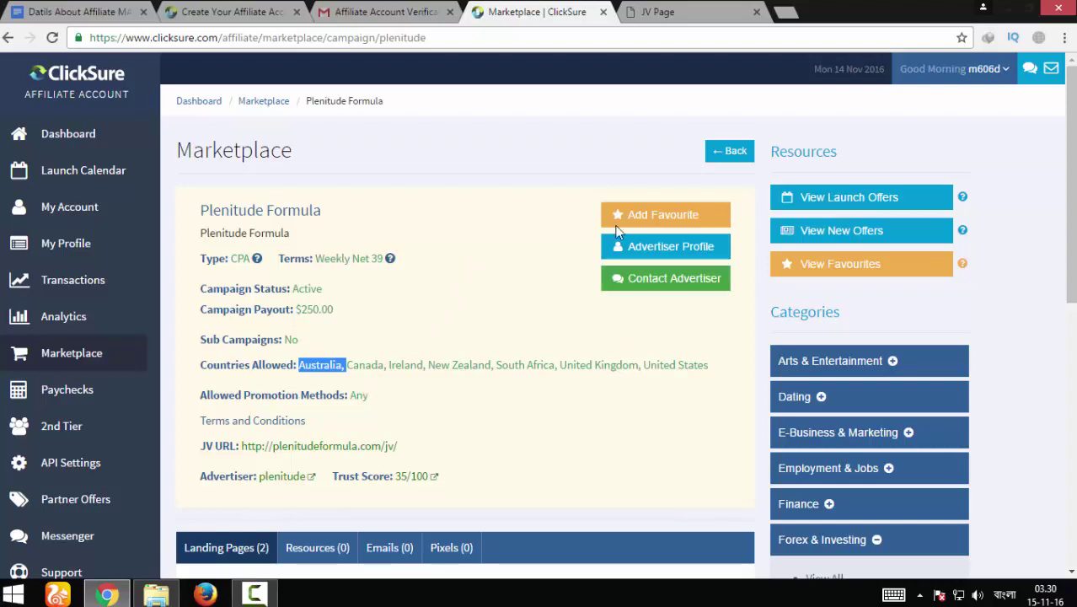
pyautogui.scroll(-1, 354, 357)
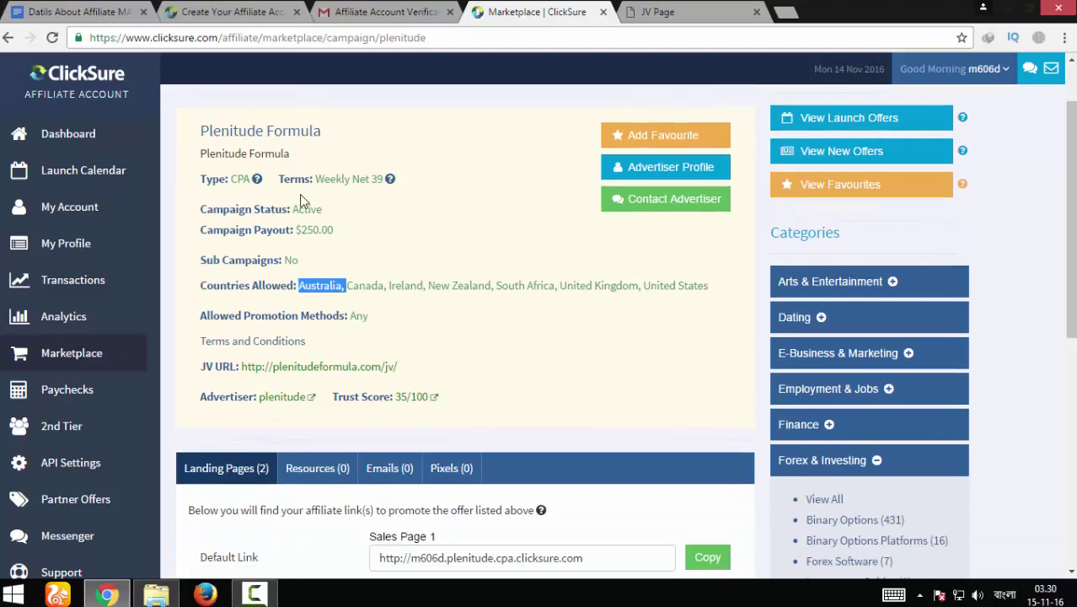
pyautogui.moveTo(302, 207); pyautogui.dragTo(320, 206)
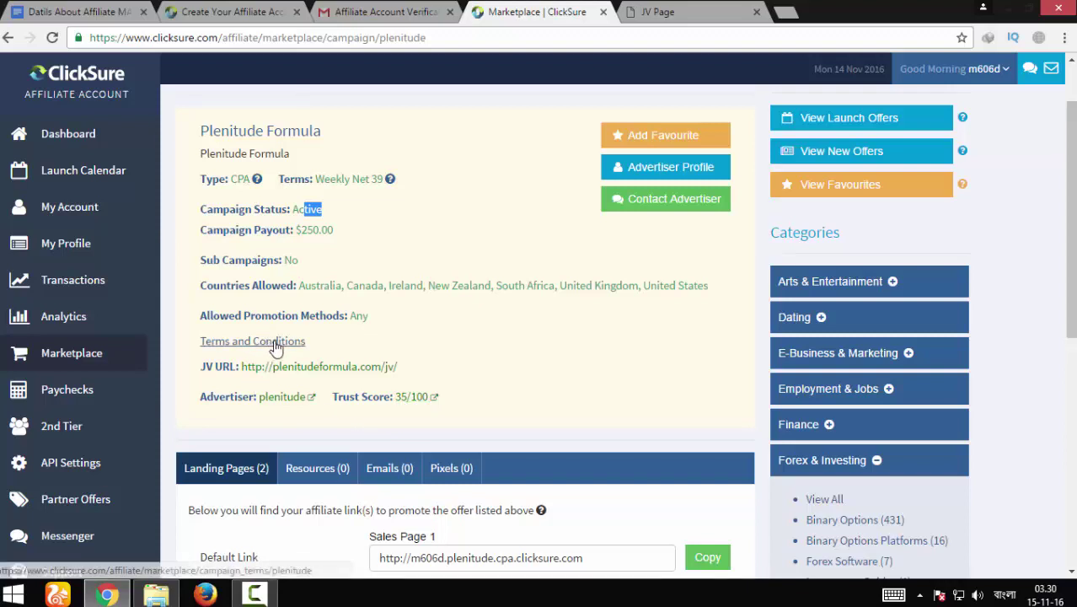
pyautogui.click(353, 322)
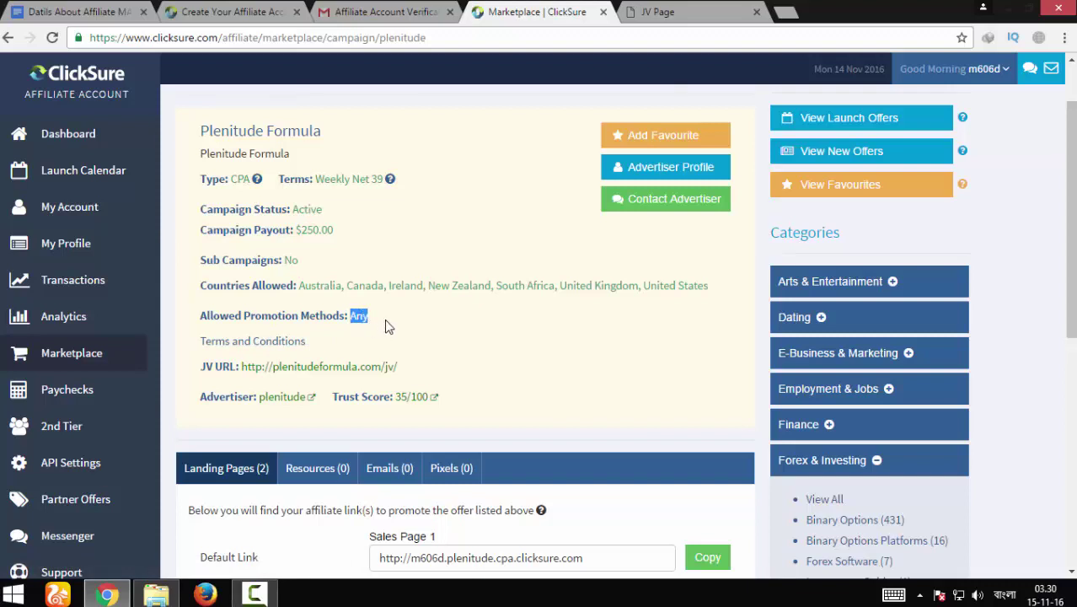
pyautogui.click(386, 325)
pyautogui.moveTo(296, 230); pyautogui.dragTo(355, 231)
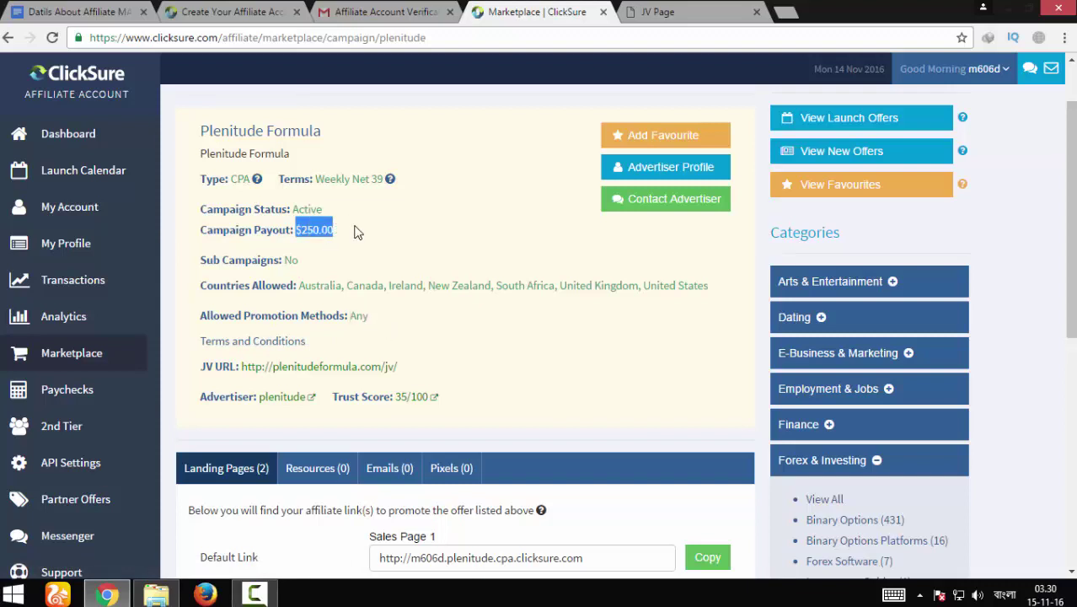
# - Open Paychecks and scroll through the estimated weekly payouts, all $0.00 through 29-December-2016
pyautogui.click(86, 400)
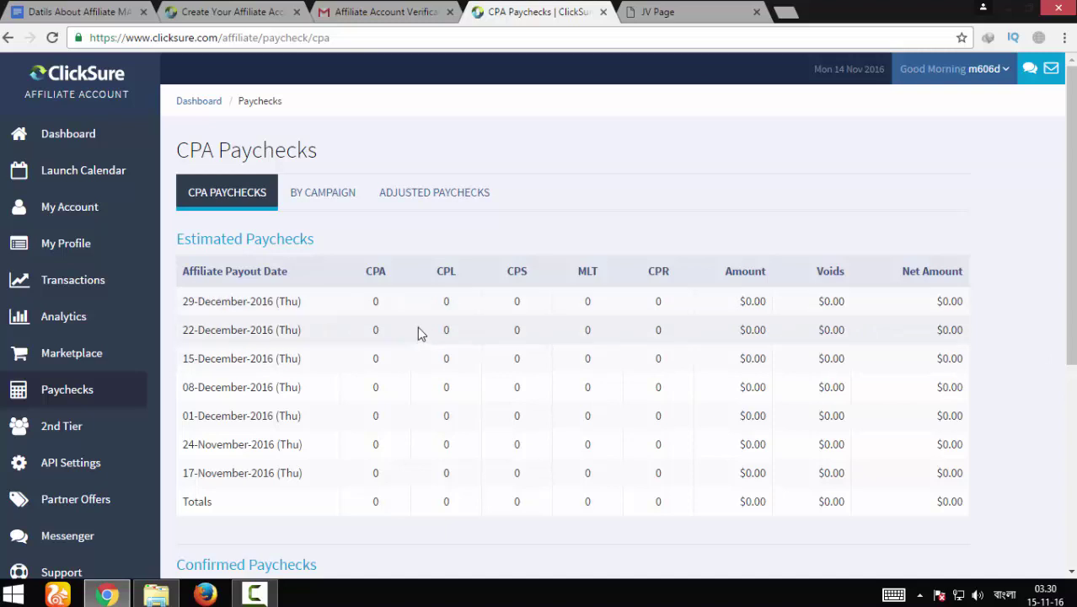
pyautogui.scroll(-2, 594, 371)
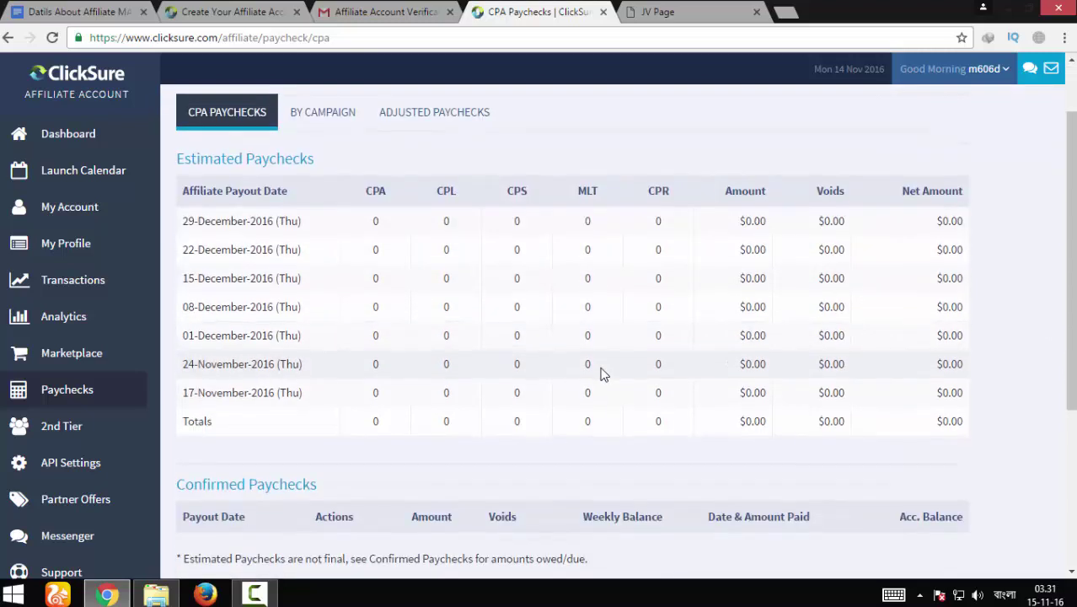
pyautogui.scroll(-1, 218, 465)
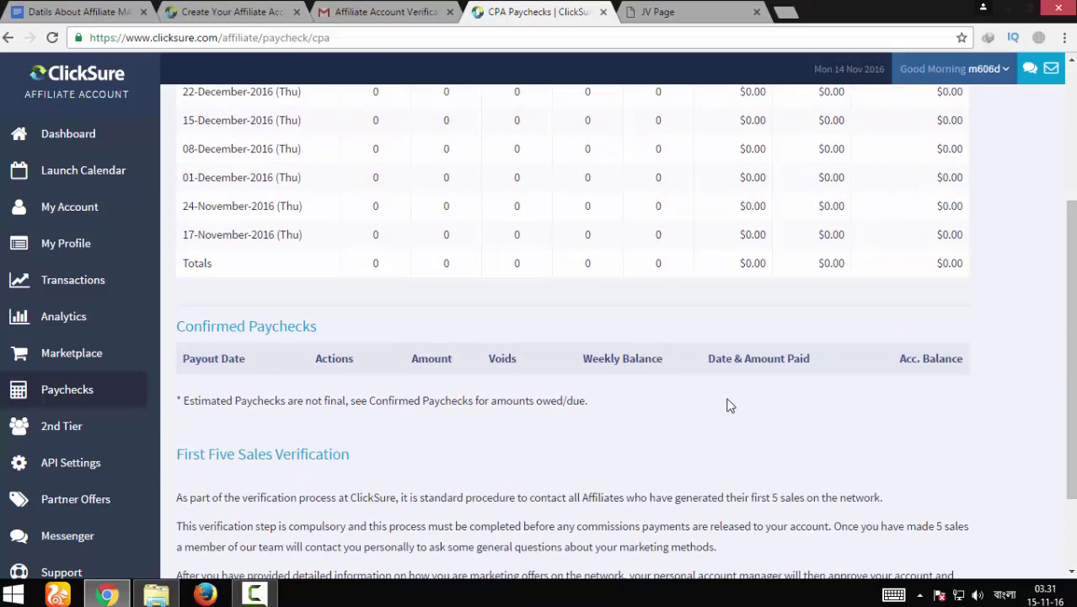
pyautogui.scroll(-1, 719, 407)
pyautogui.scroll(-1, 563, 313)
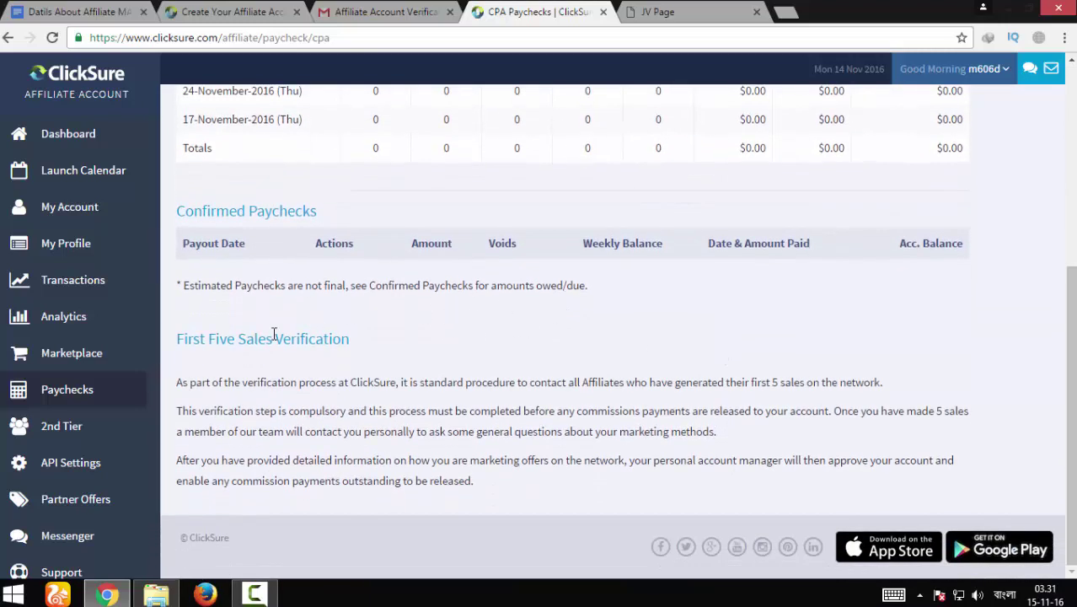
# - Open 2nd Tier and highlight the $0 to $50,000 tier with its 1.00% and 1.50% rates
pyautogui.click(105, 429)
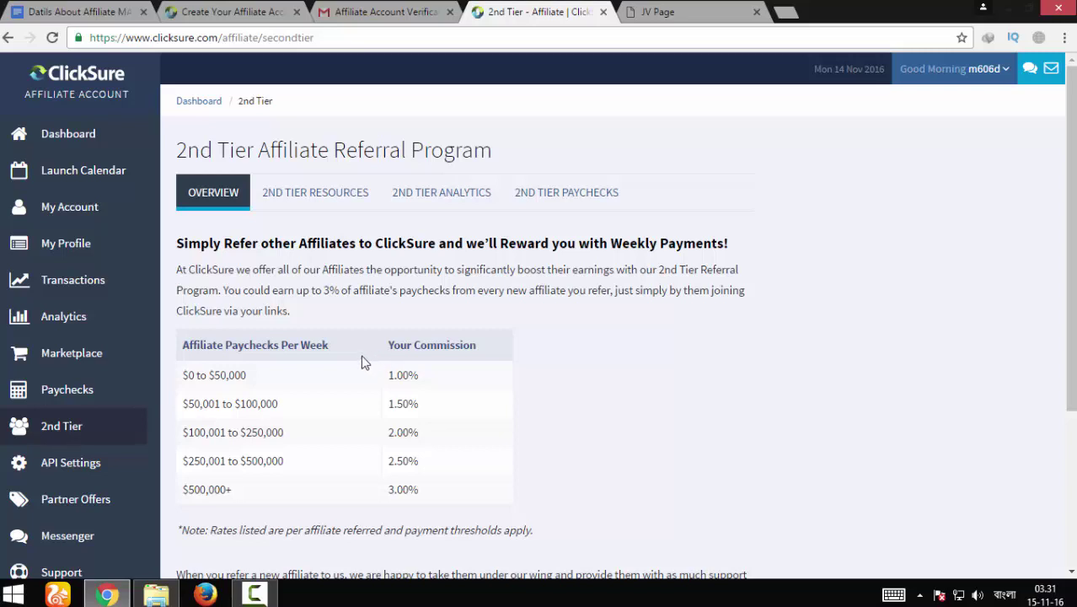
pyautogui.scroll(-1, 361, 362)
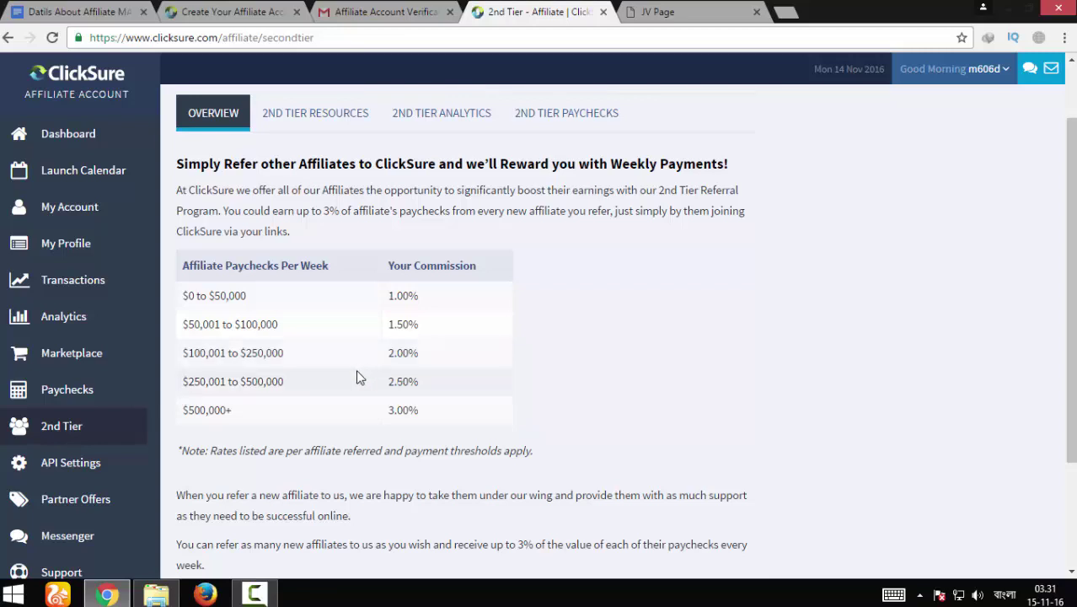
pyautogui.moveTo(194, 296); pyautogui.dragTo(283, 308)
pyautogui.moveTo(435, 288); pyautogui.dragTo(377, 291)
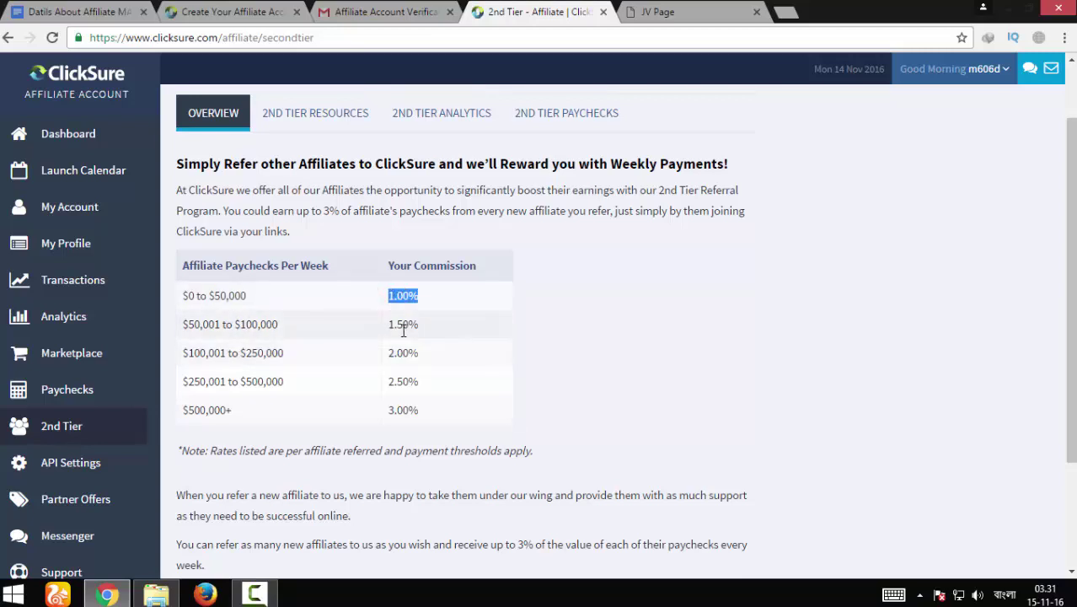
pyautogui.moveTo(388, 329); pyautogui.dragTo(449, 334)
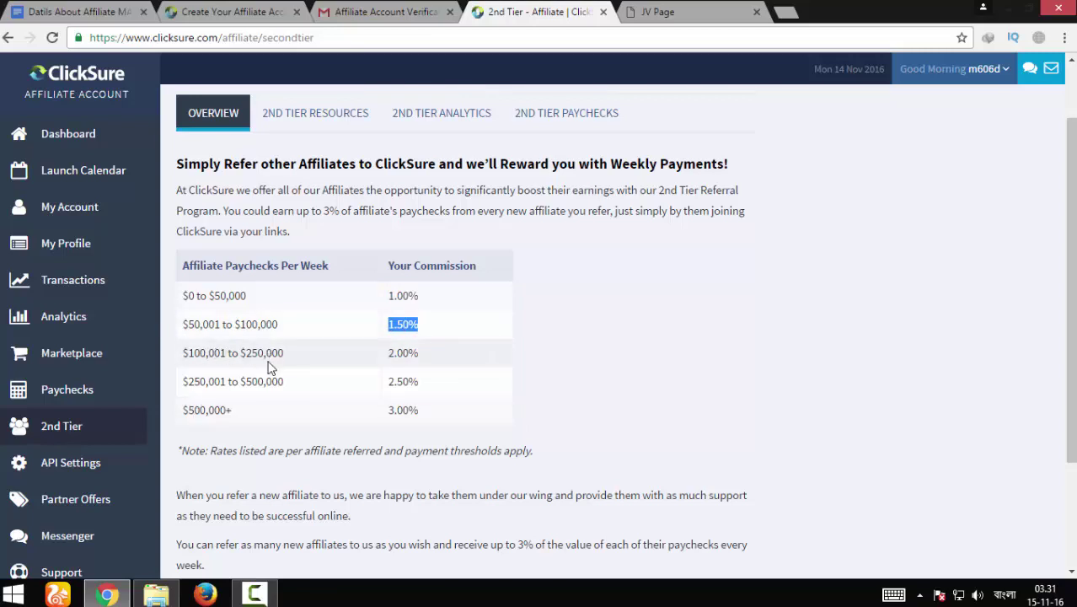
pyautogui.click(392, 352)
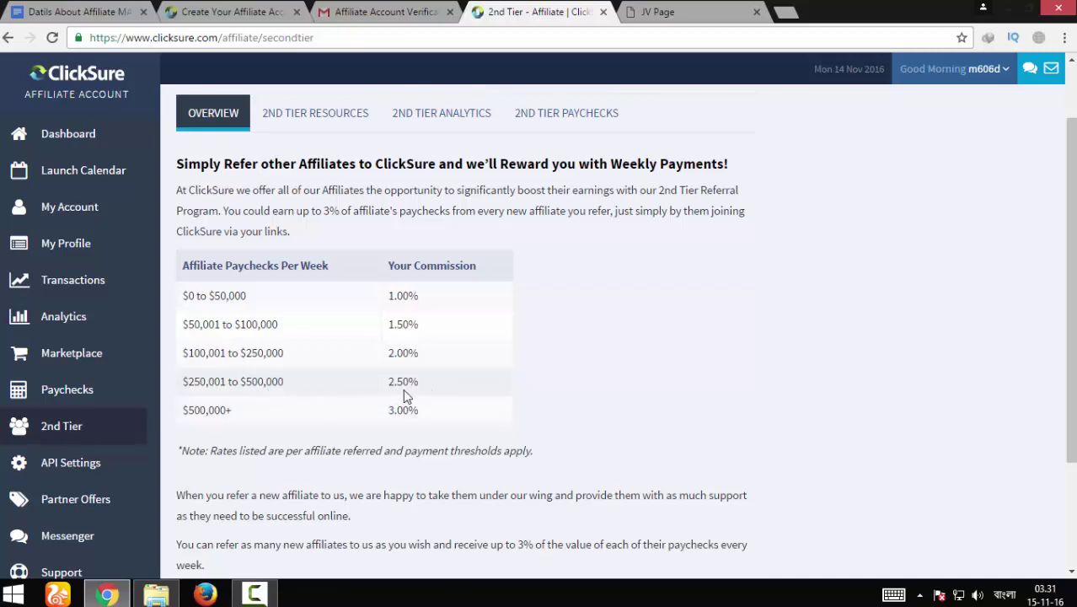
# - Check the remaining 2nd Tier rates at the page bottom, then open API Settings
pyautogui.moveTo(389, 411); pyautogui.dragTo(443, 410)
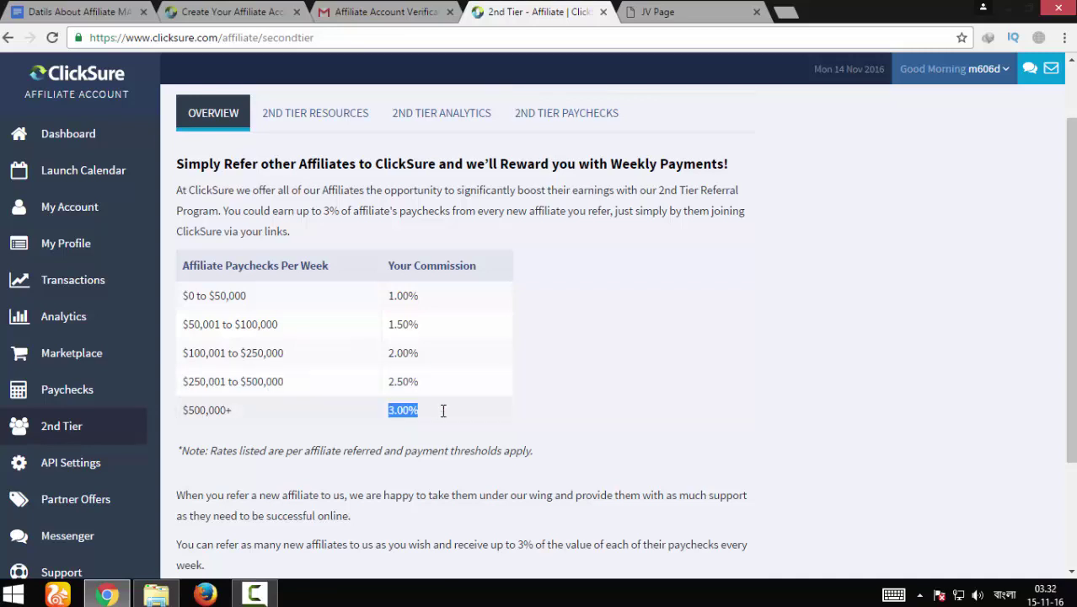
pyautogui.scroll(-2, 417, 408)
pyautogui.scroll(2, 414, 409)
pyautogui.scroll(-2, 426, 375)
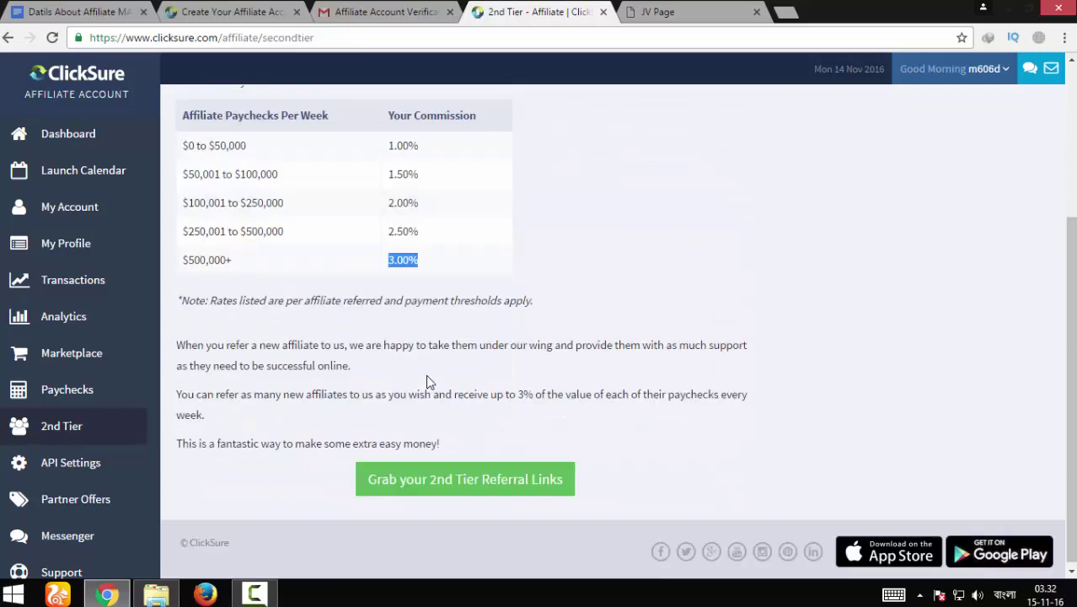
pyautogui.click(145, 468)
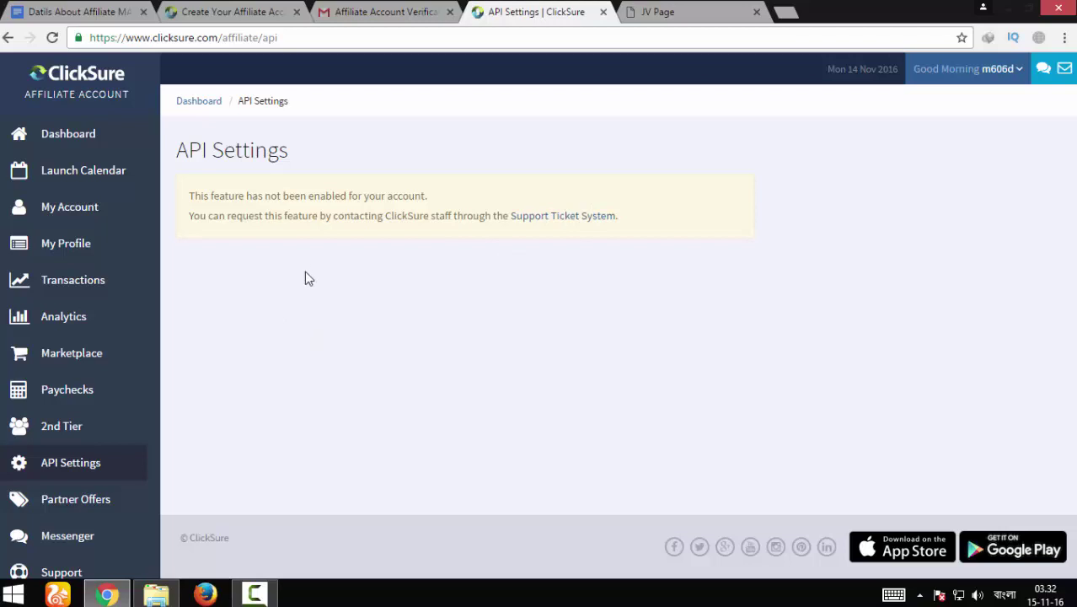
# - Go to Partner Offers from the sidebar to see the Adzooma tracking deal
pyautogui.click(100, 509)
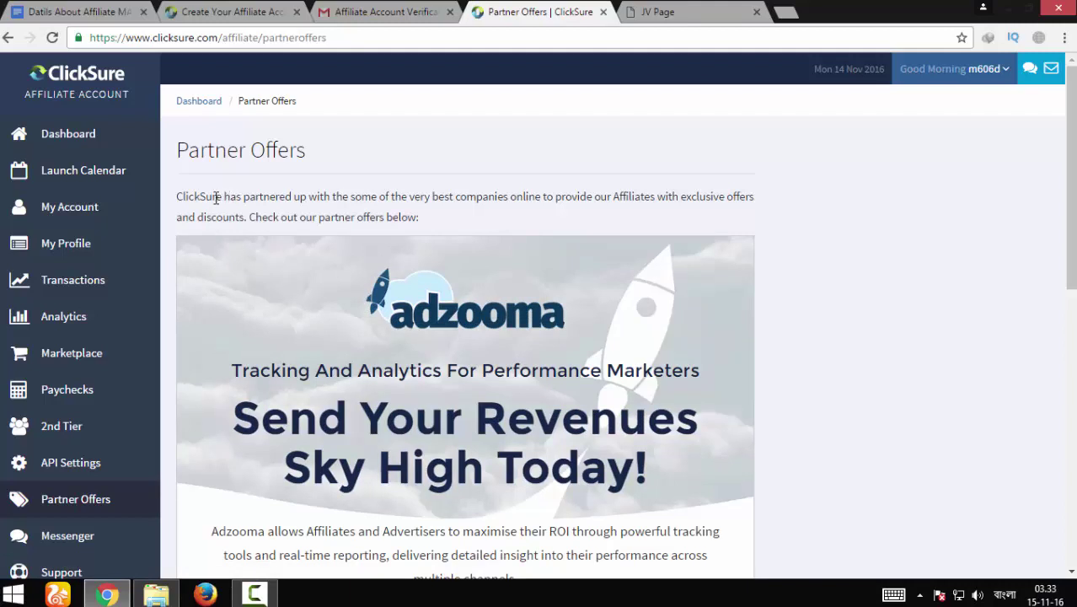
# - Scroll through the Partner Offers page, reading the Adzooma offer
pyautogui.scroll(-1, 224, 196)
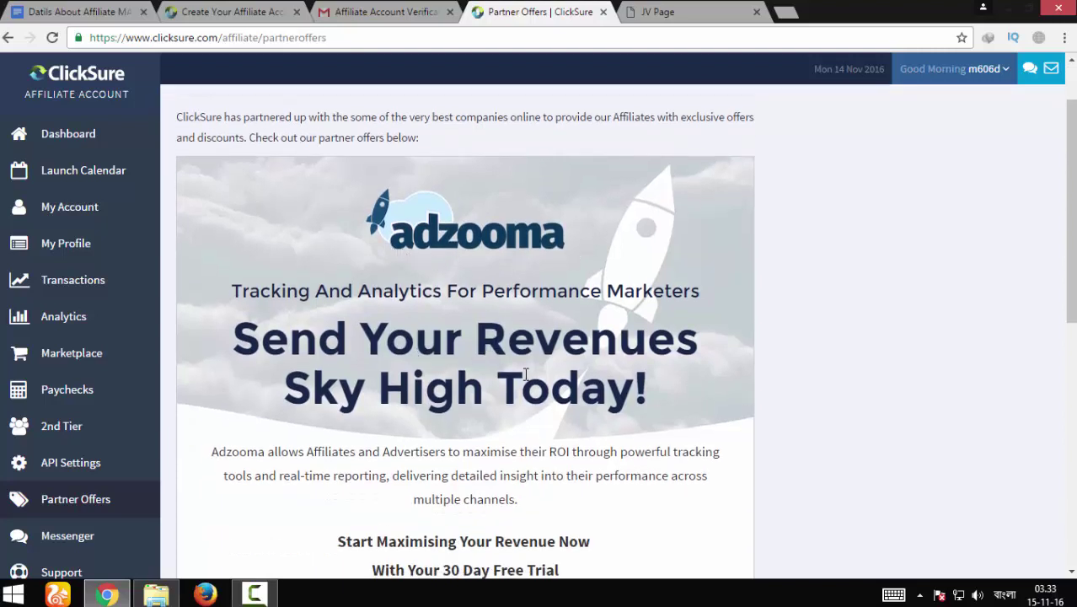
pyautogui.scroll(-3, 506, 376)
pyautogui.scroll(-2, 505, 418)
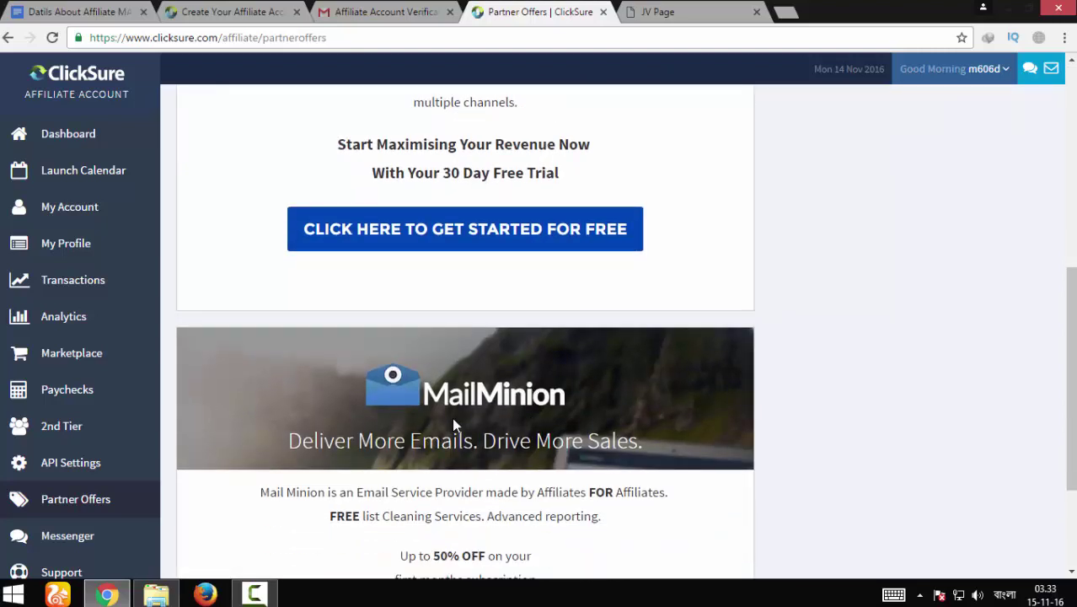
pyautogui.scroll(-1, 483, 414)
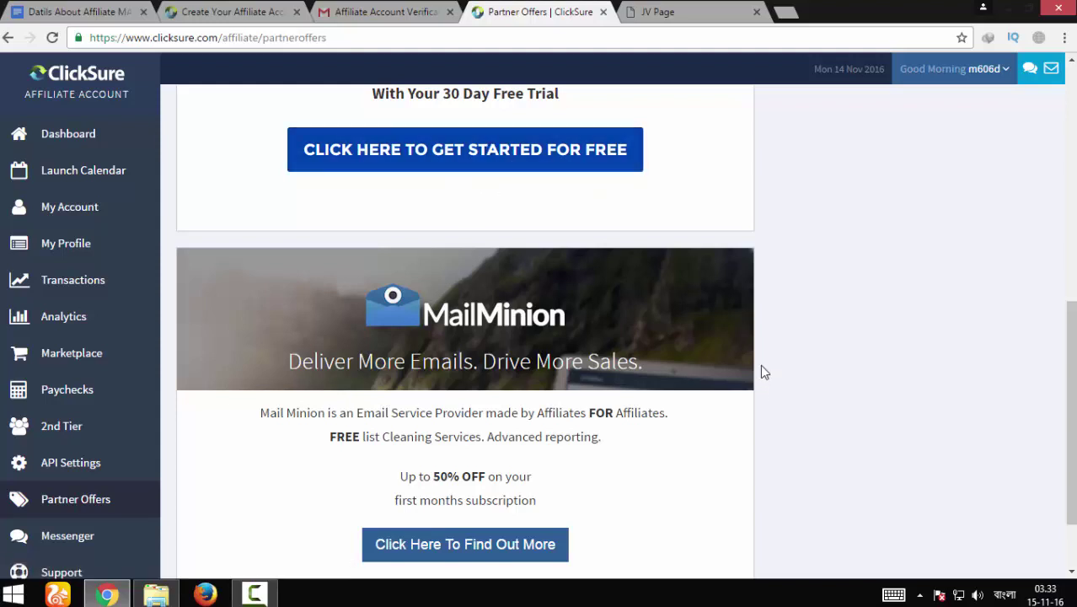
pyautogui.scroll(3, 714, 367)
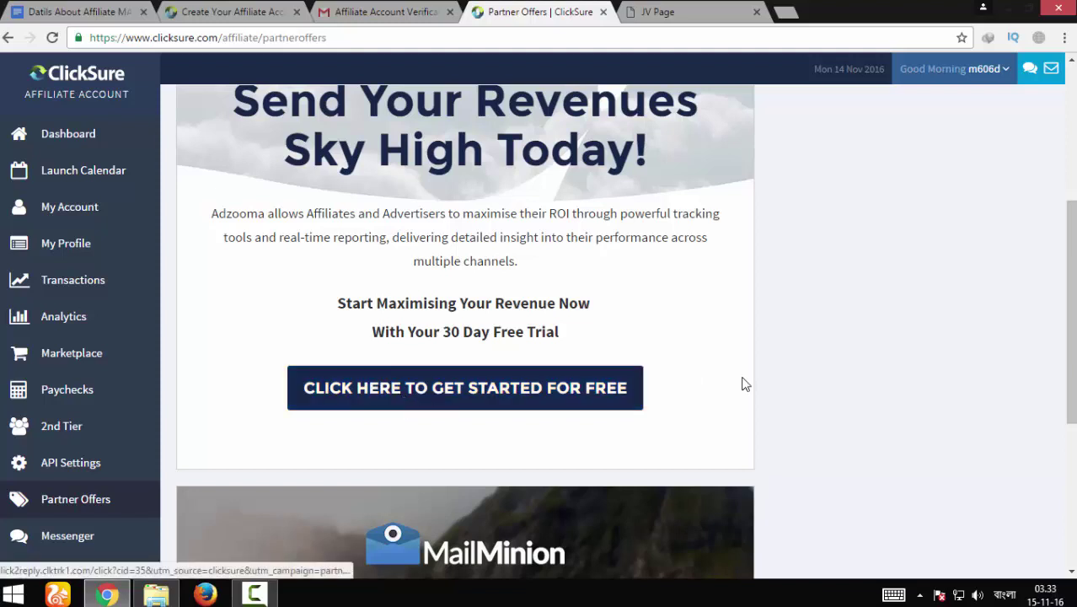
pyautogui.moveTo(412, 331); pyautogui.dragTo(556, 333)
# - Note the MailMinion 50% OFF first-month deal, then go to Messenger
pyautogui.scroll(-4, 416, 397)
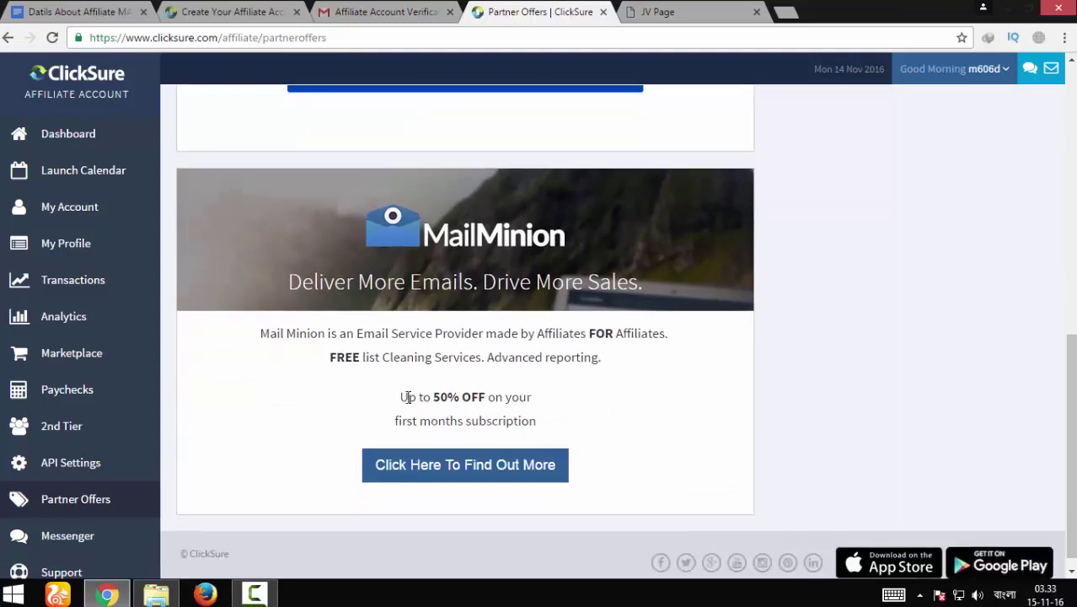
pyautogui.moveTo(408, 397); pyautogui.dragTo(503, 397)
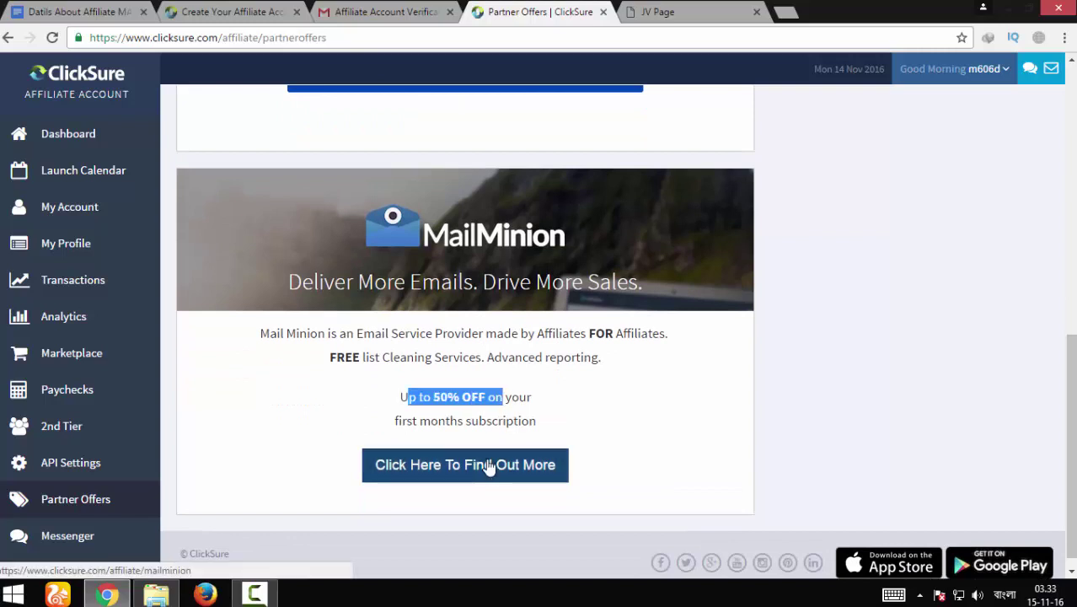
pyautogui.click(444, 414)
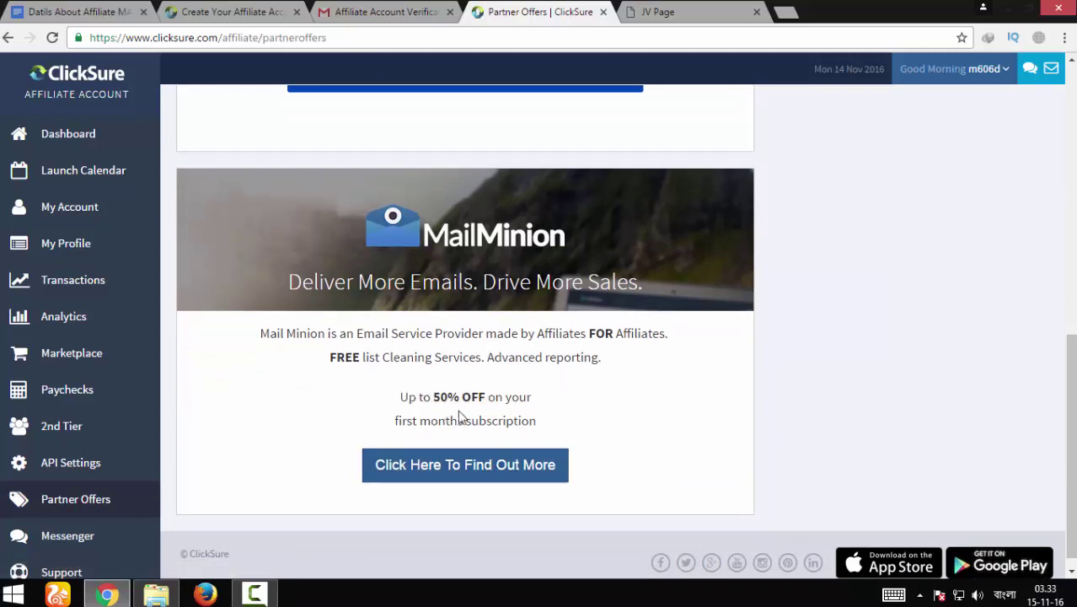
pyautogui.scroll(-1, 422, 420)
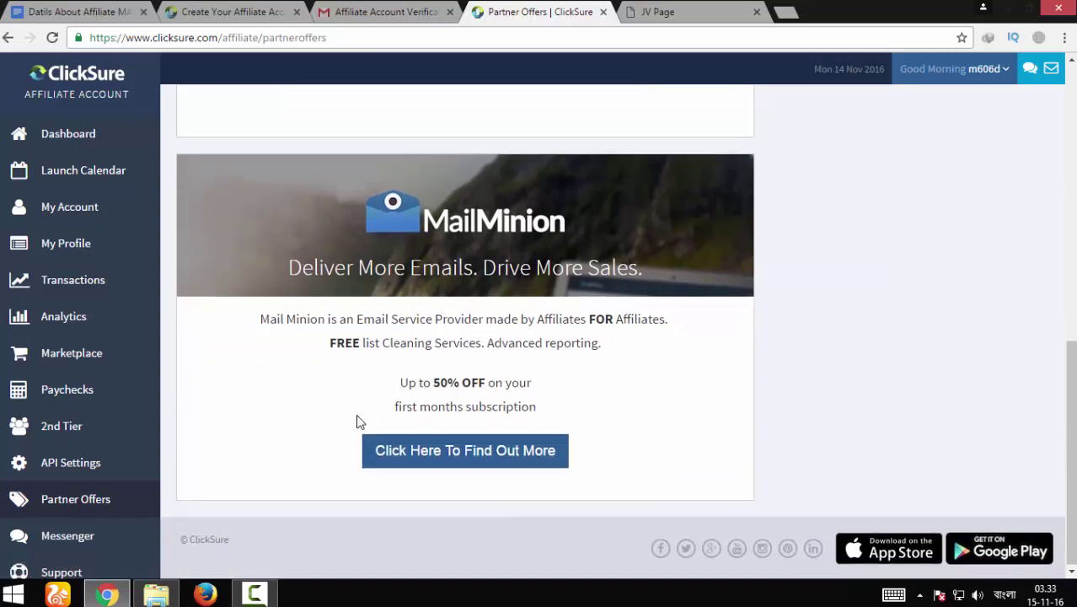
pyautogui.click(107, 538)
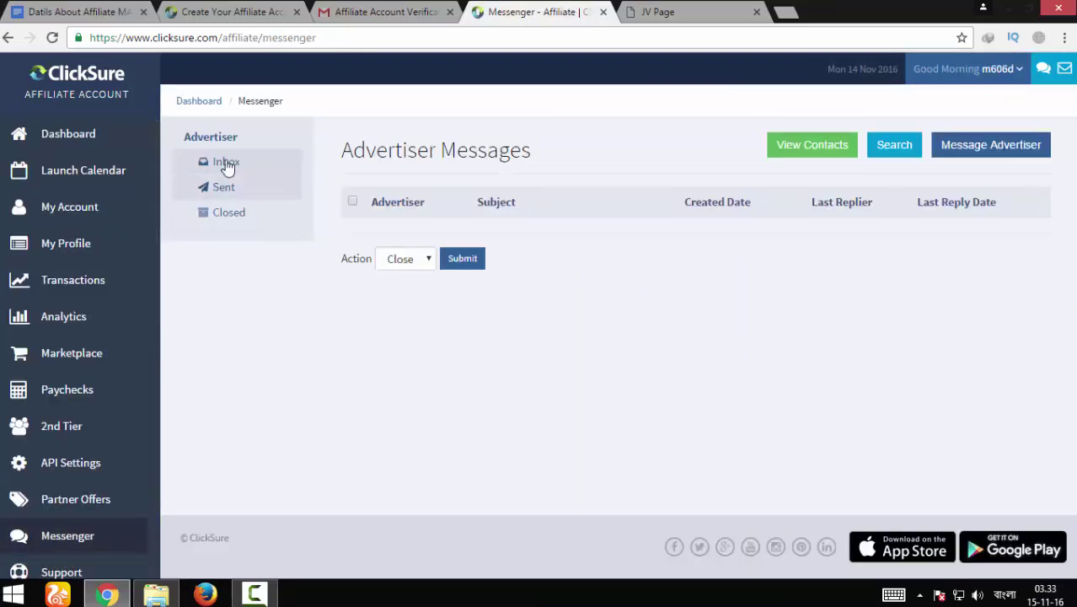
# - View the support inbox and Contact Support form (Affiliate - General Enquiries), then return to Dashboard
pyautogui.click(67, 574)
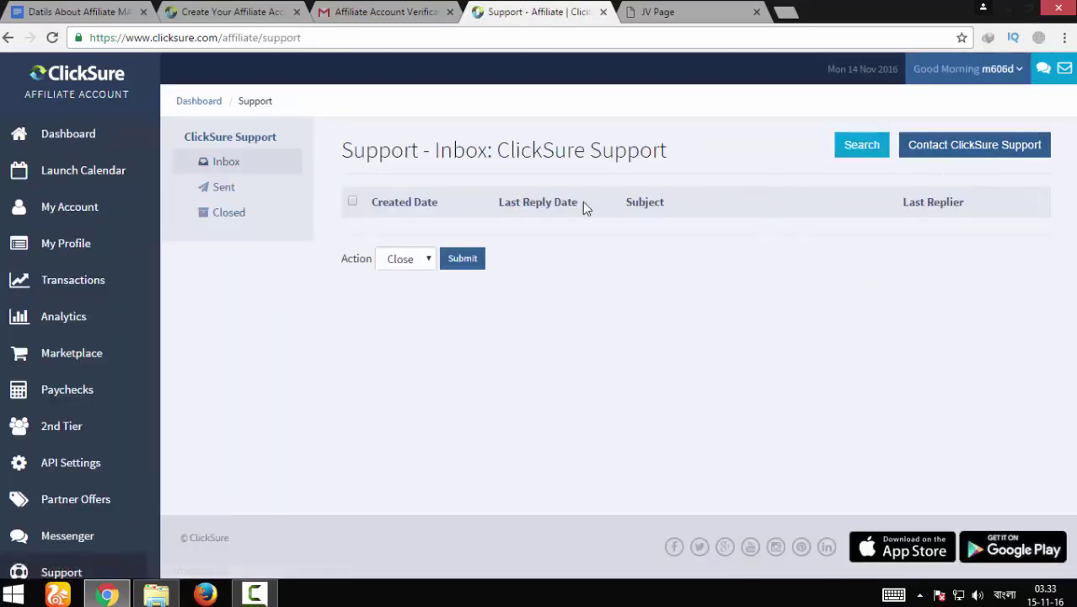
pyautogui.click(973, 154)
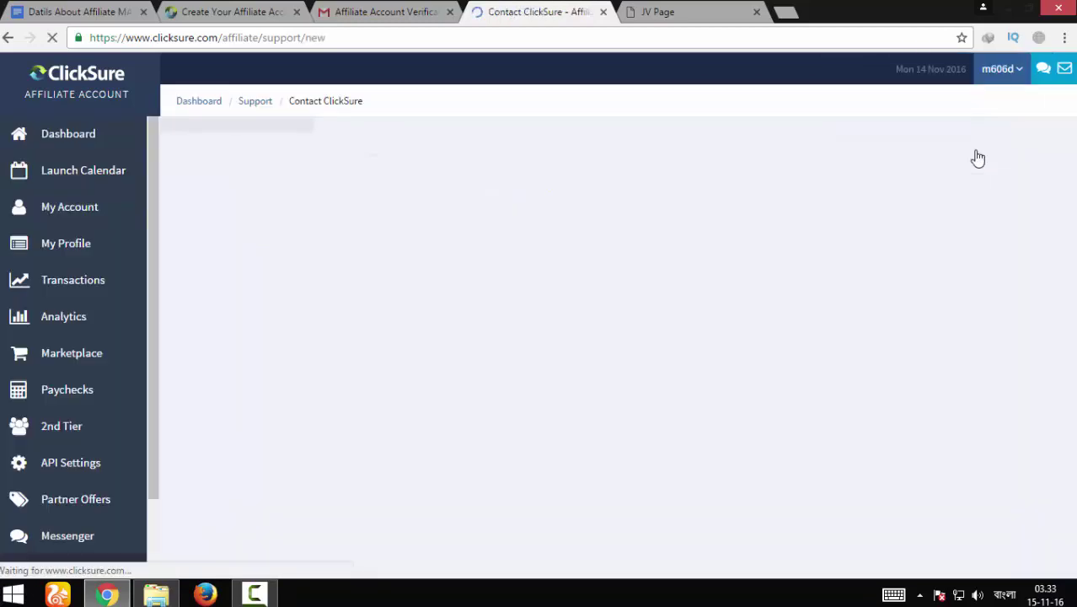
pyautogui.click(624, 285)
pyautogui.click(624, 285)
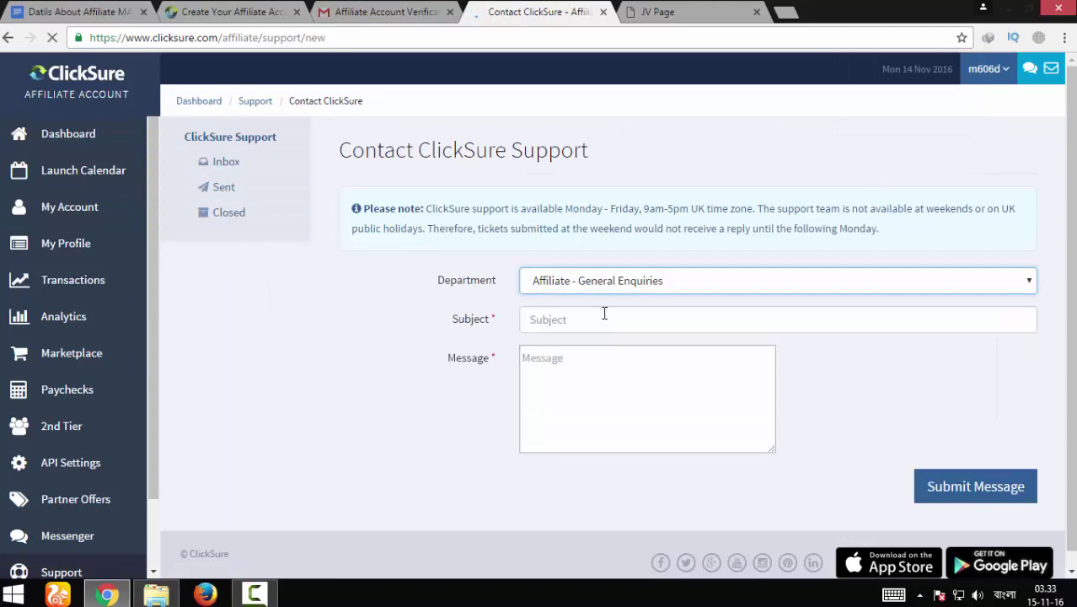
pyautogui.click(604, 319)
pyautogui.click(552, 391)
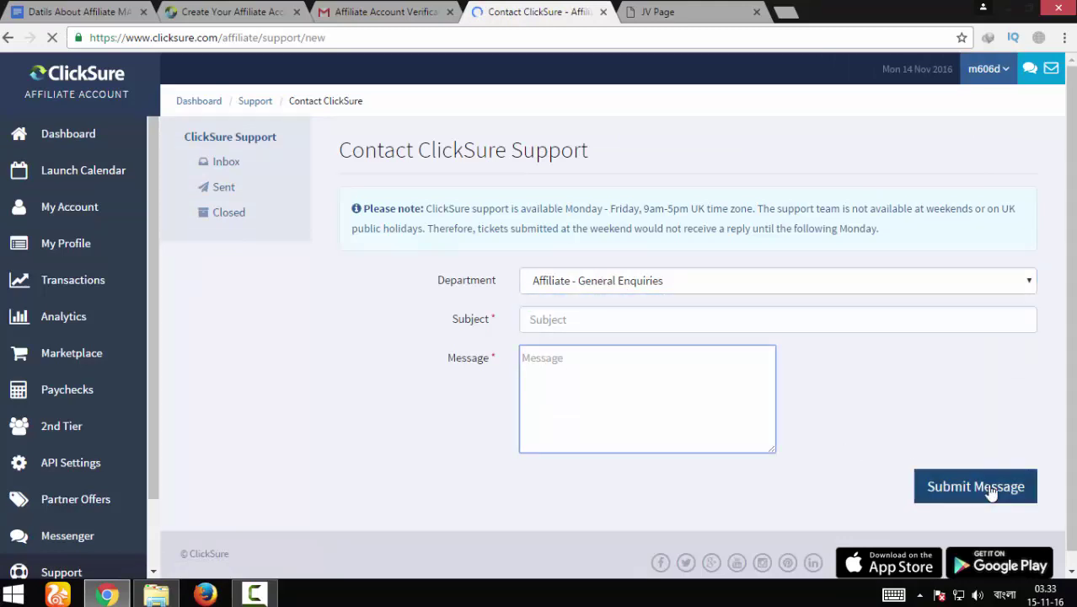
pyautogui.click(93, 139)
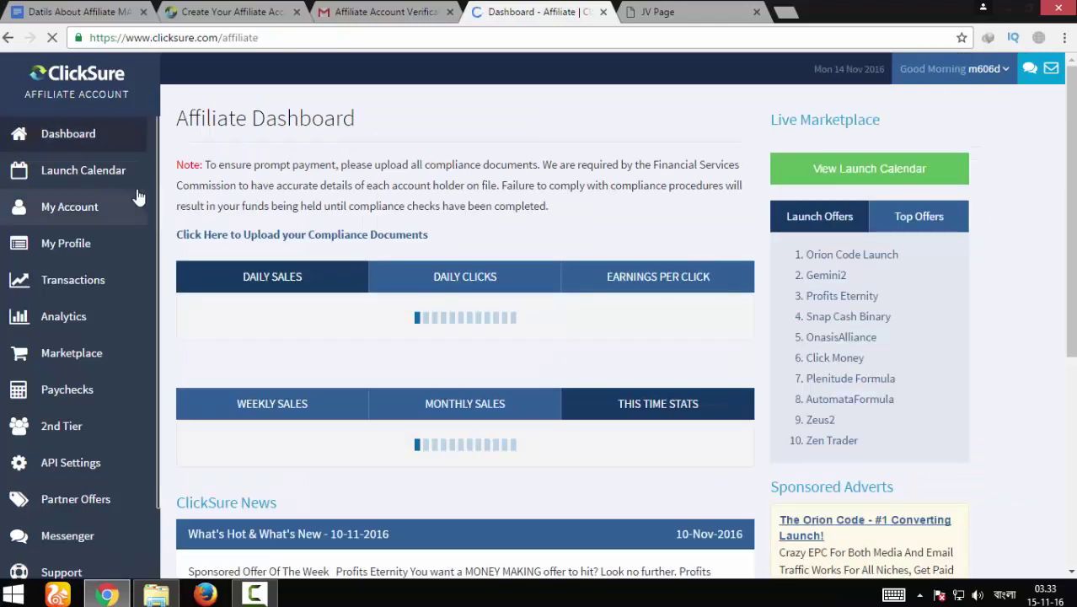
pyautogui.click(926, 216)
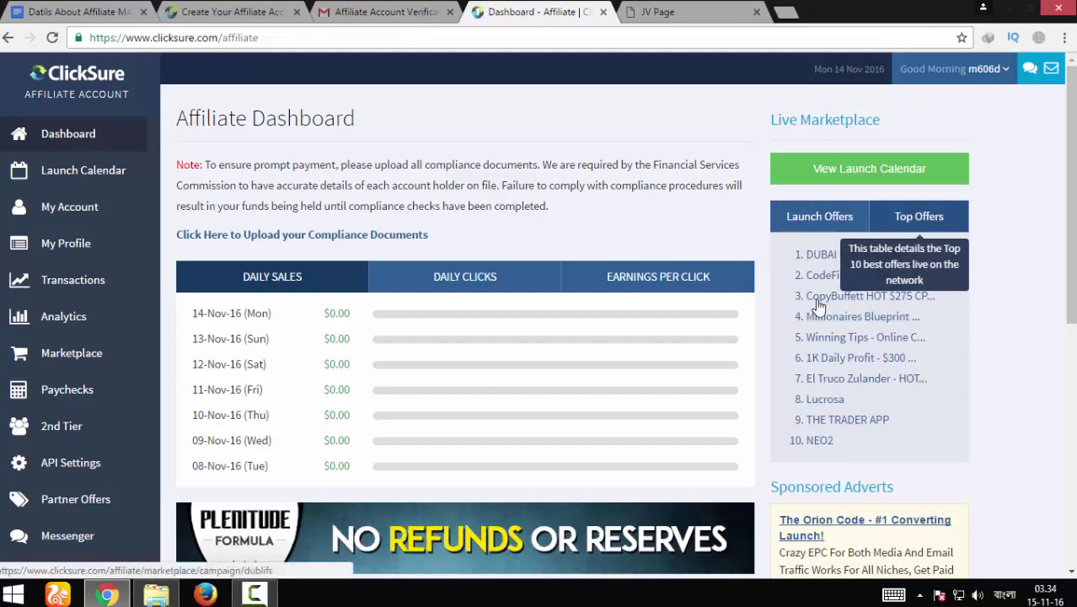
pyautogui.click(819, 217)
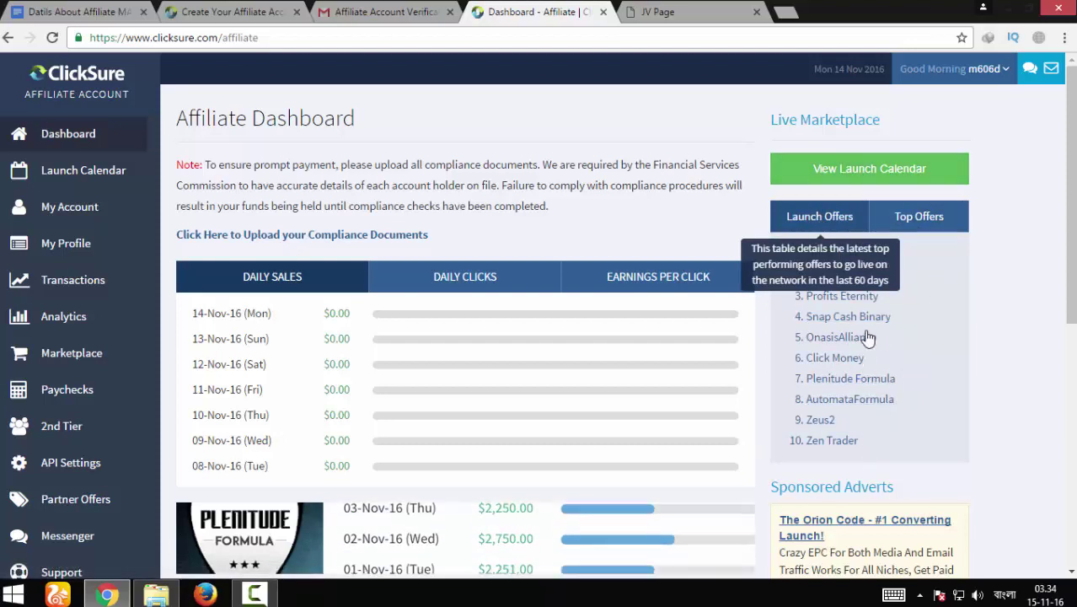
pyautogui.scroll(-2, 819, 278)
pyautogui.scroll(-1, 819, 278)
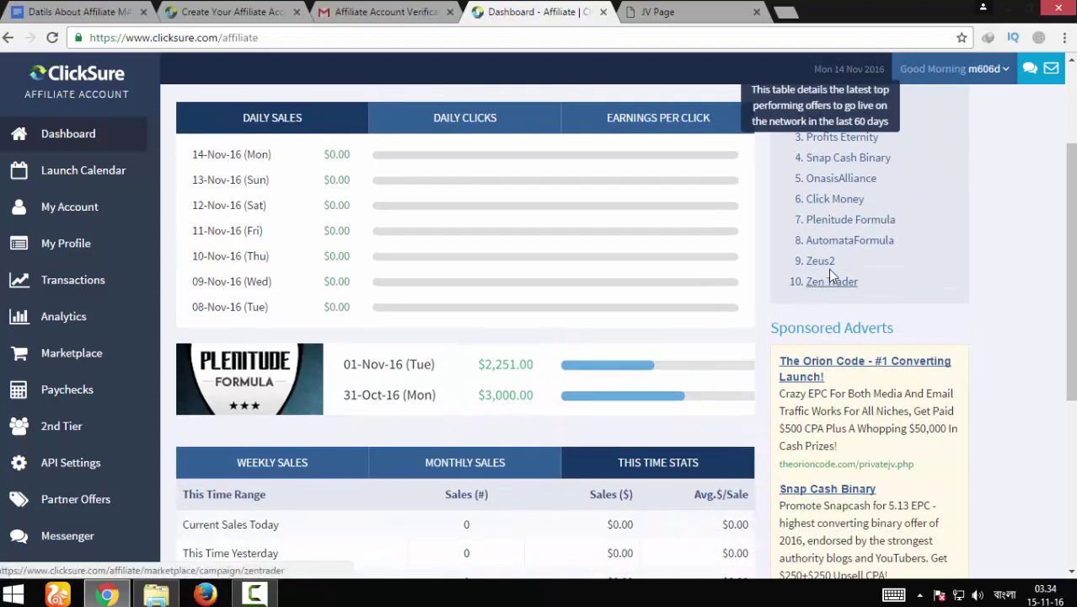
pyautogui.scroll(4, 829, 284)
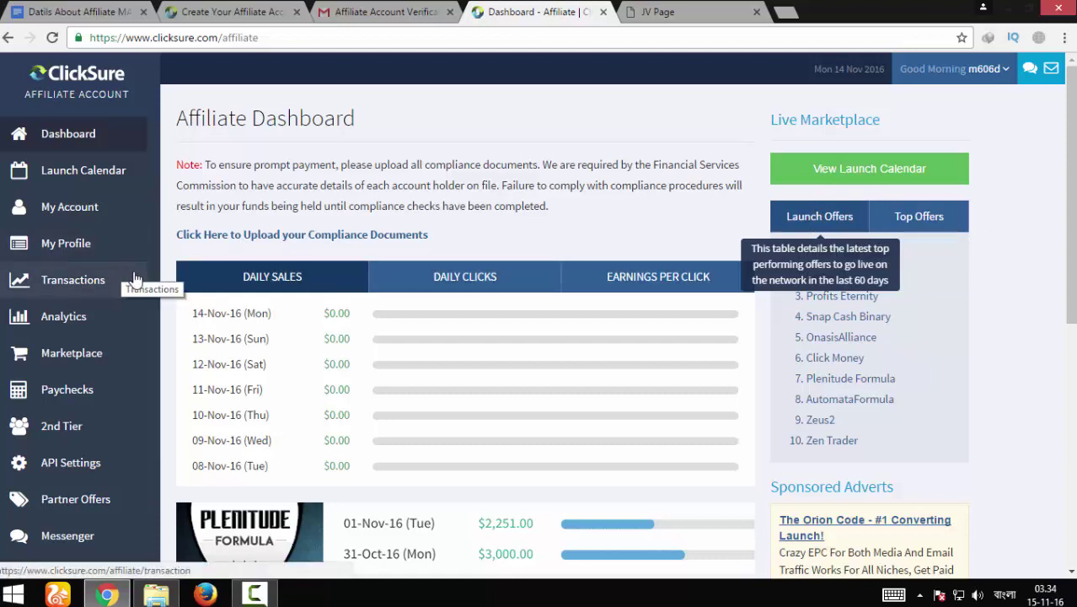
pyautogui.click(474, 281)
pyautogui.click(307, 286)
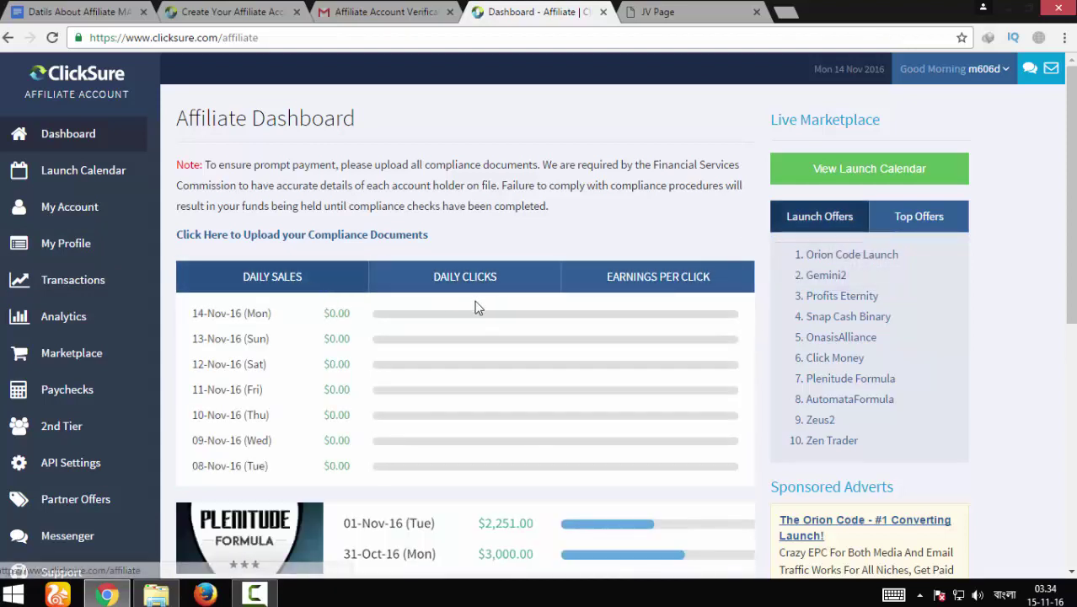
pyautogui.scroll(-2, 266, 333)
pyautogui.scroll(-2, 264, 306)
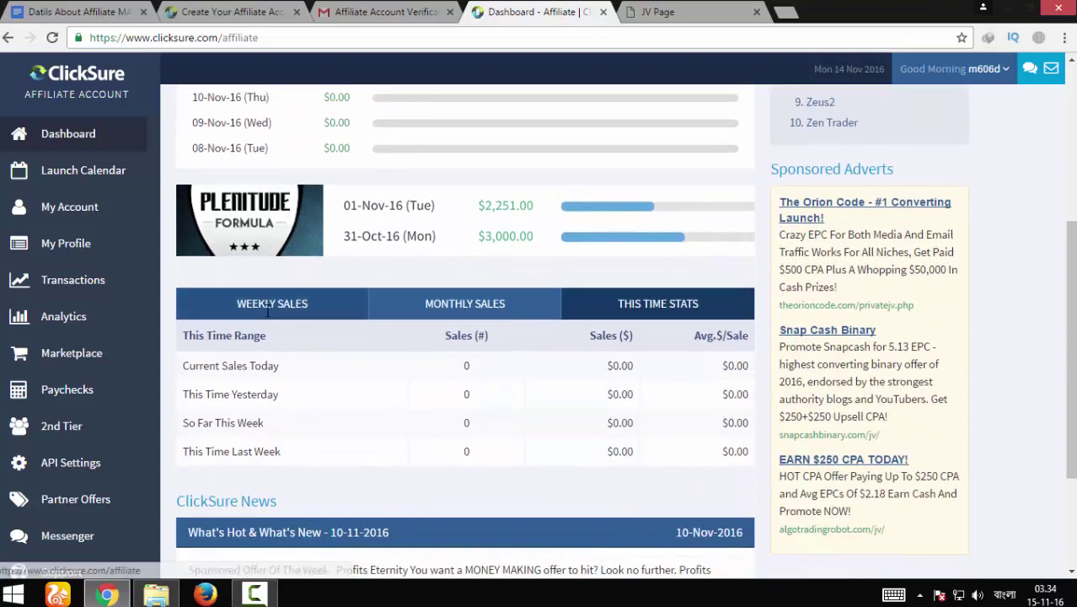
pyautogui.scroll(-2, 302, 348)
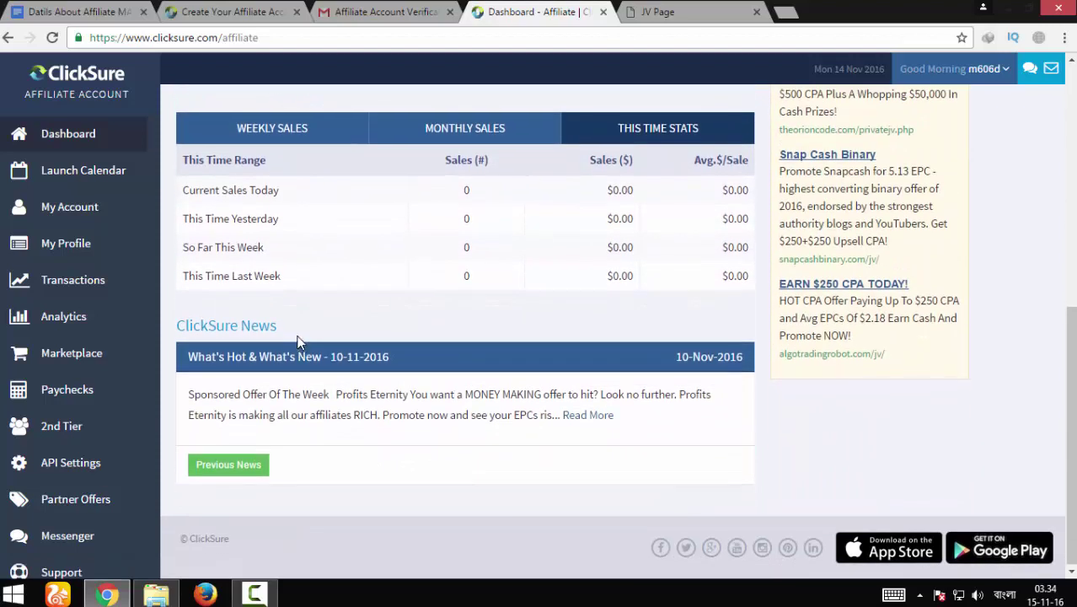
pyautogui.scroll(5, 290, 339)
pyautogui.scroll(1, 291, 338)
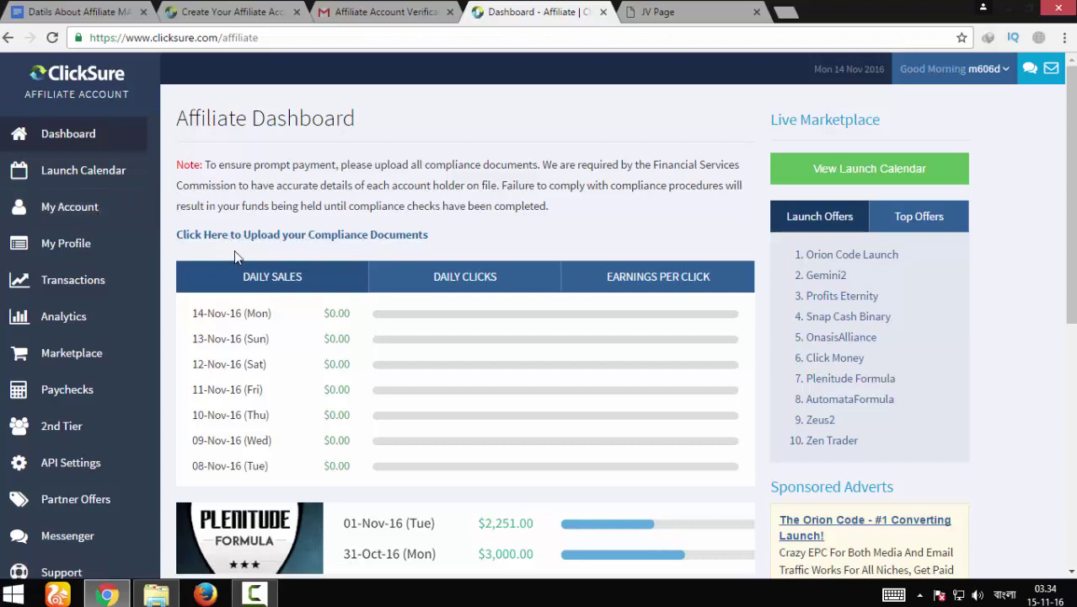
pyautogui.scroll(-3, 185, 270)
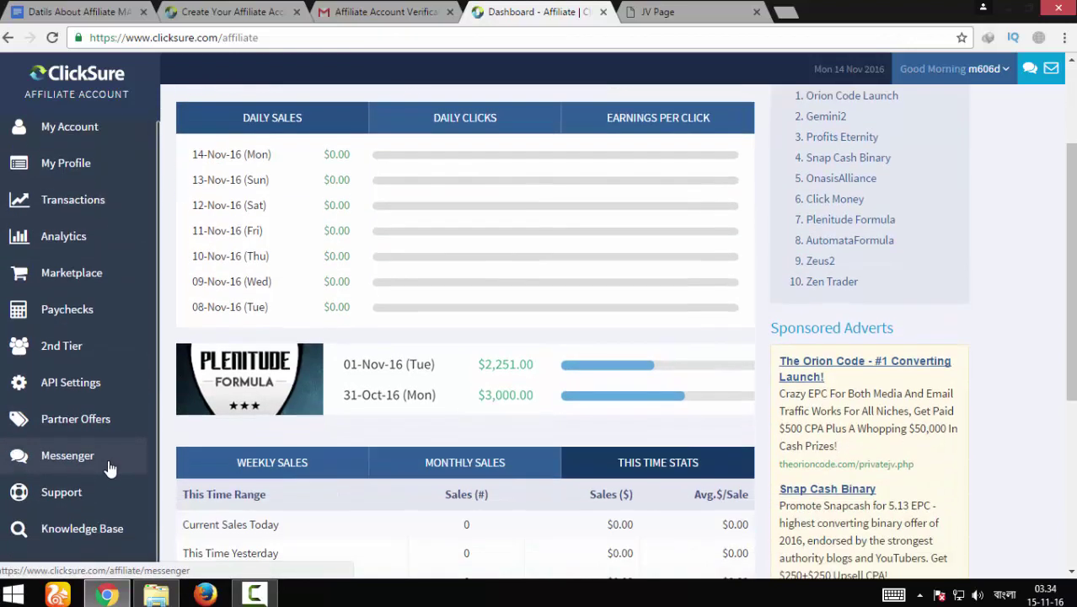
pyautogui.scroll(3, 128, 489)
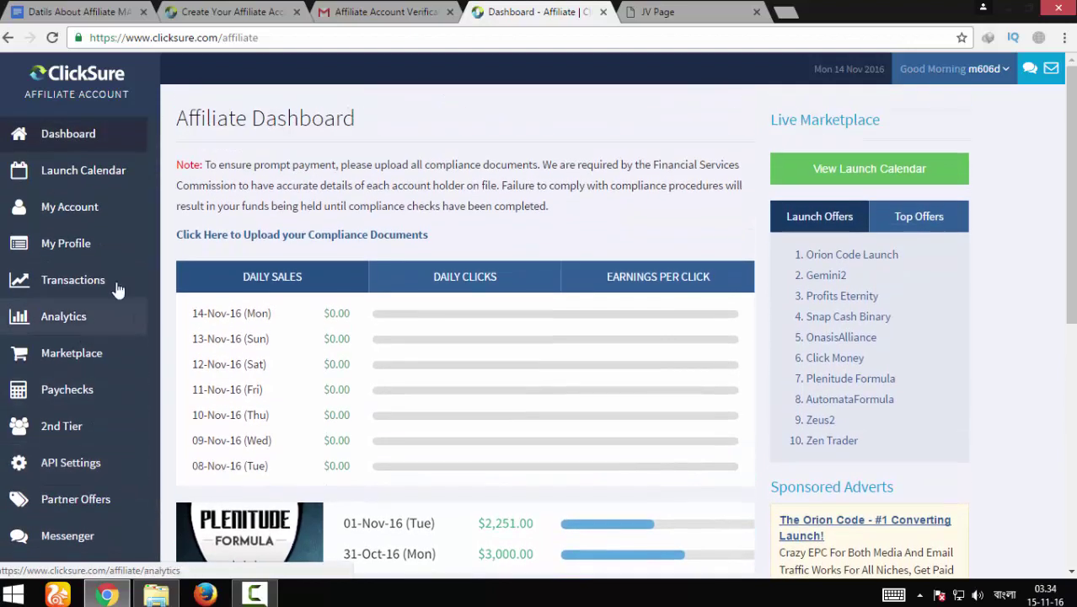